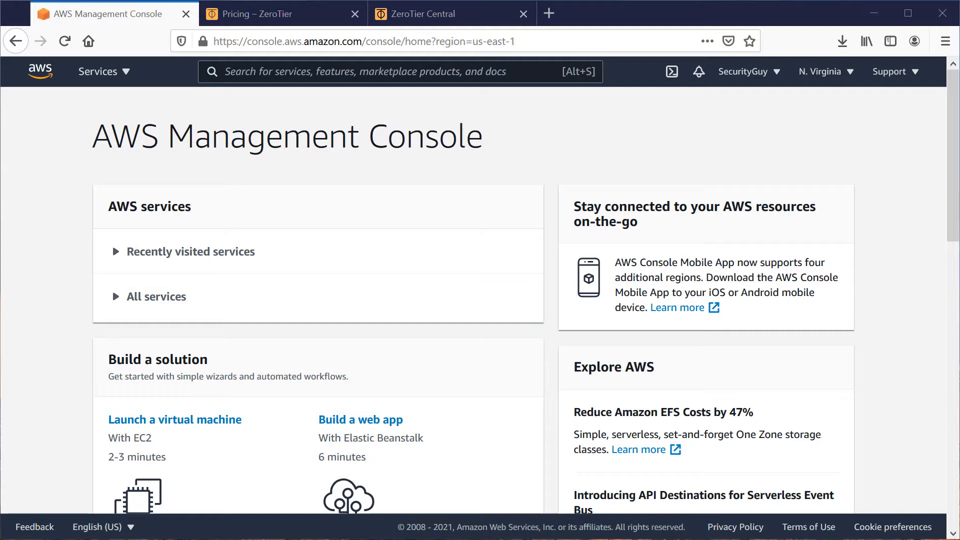
Review the ZeroTier pricing plans and return to the AWS Management Console.
left_click(256, 21)
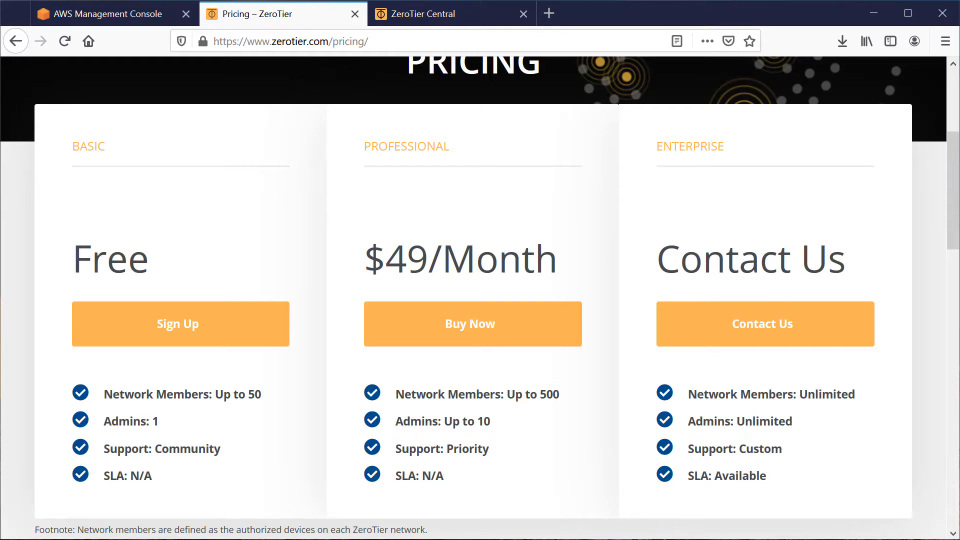
left_click(84, 16)
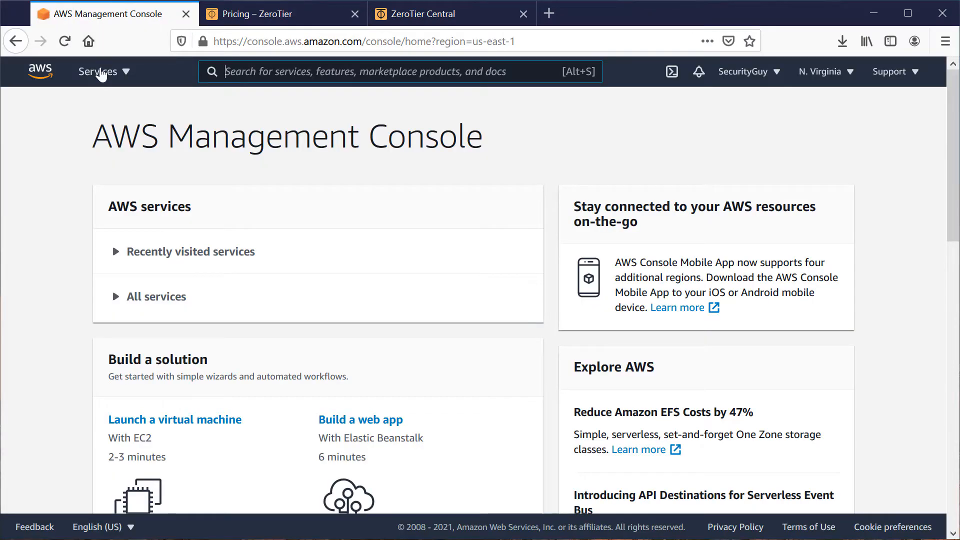
Open the VPC service and review the existing VPC's details and associated CIDRs.
left_click(100, 74)
left_click(316, 73)
type("vpc")
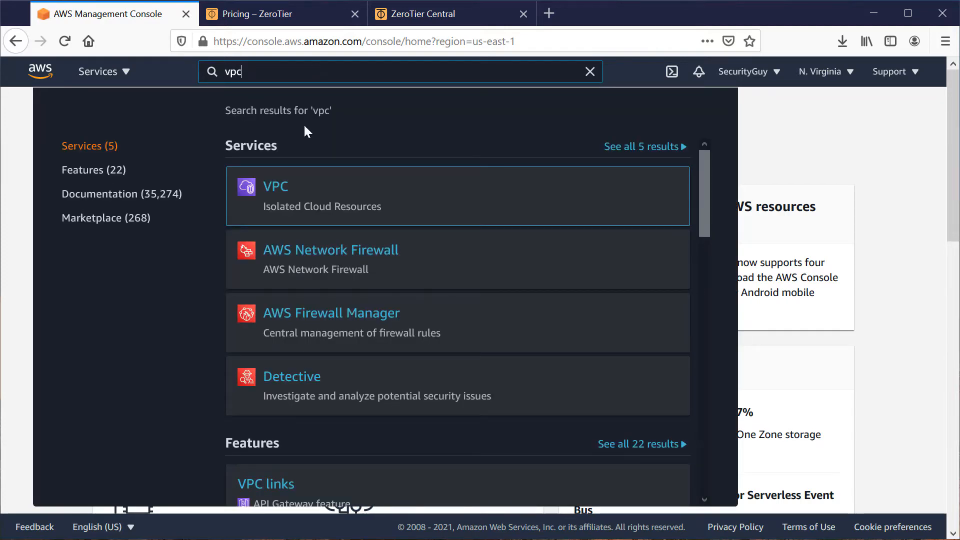
left_click(277, 190)
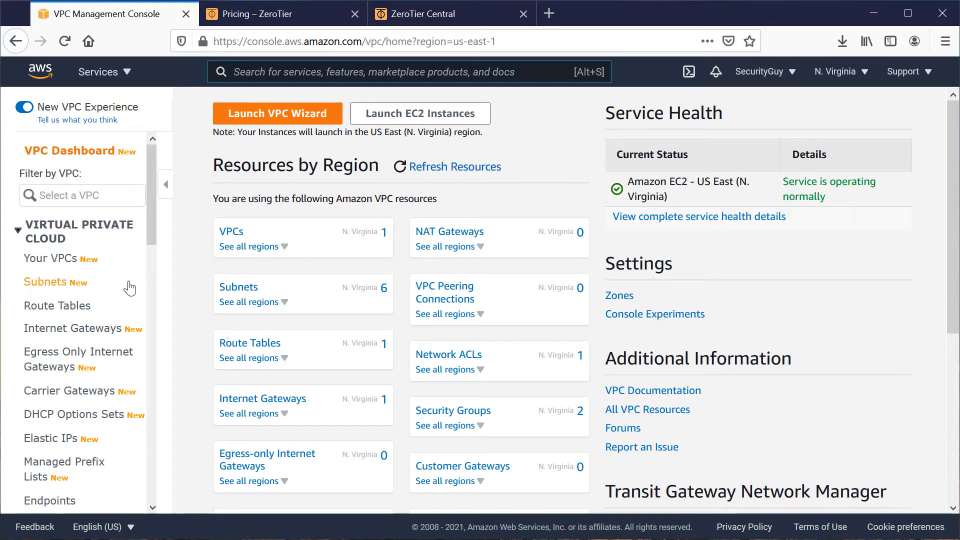
left_click(58, 265)
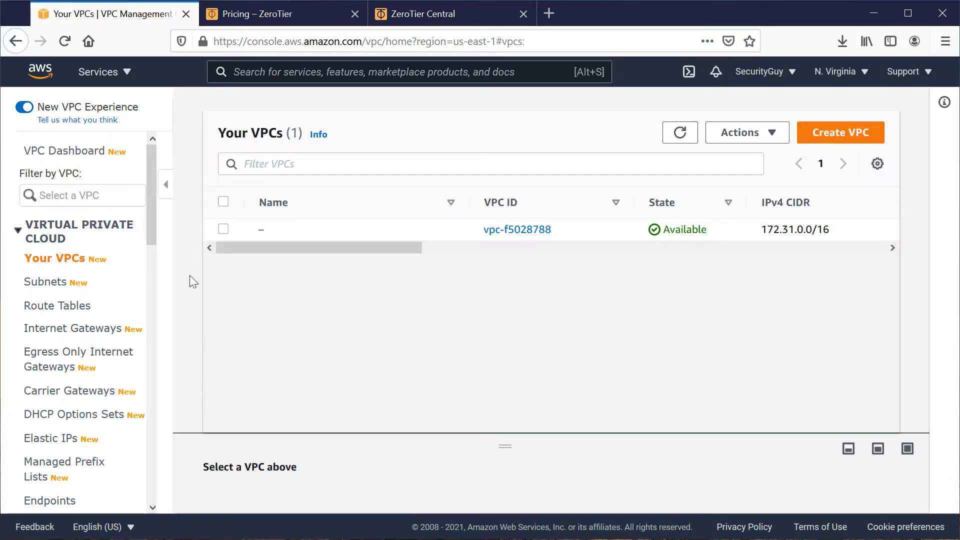
left_click(506, 232)
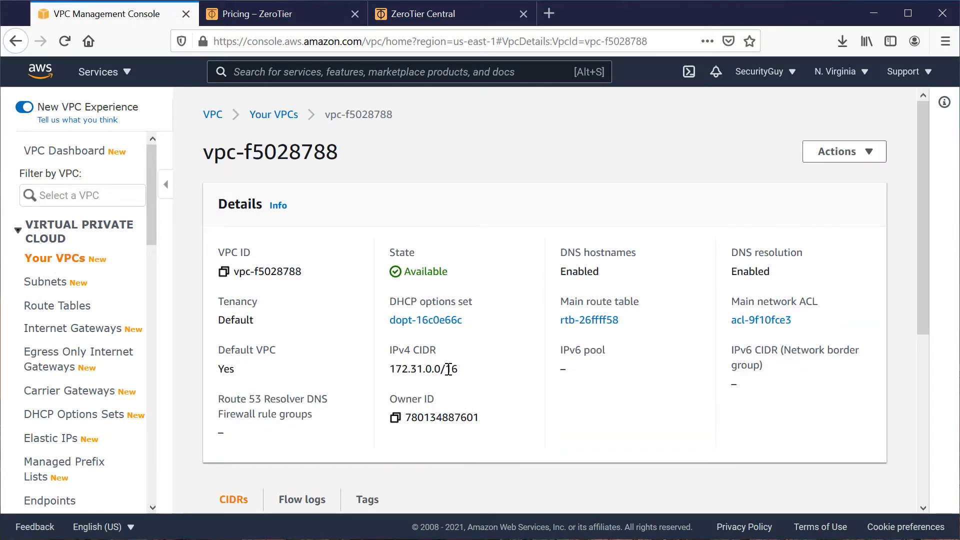
scroll(520, 419, "down", 3)
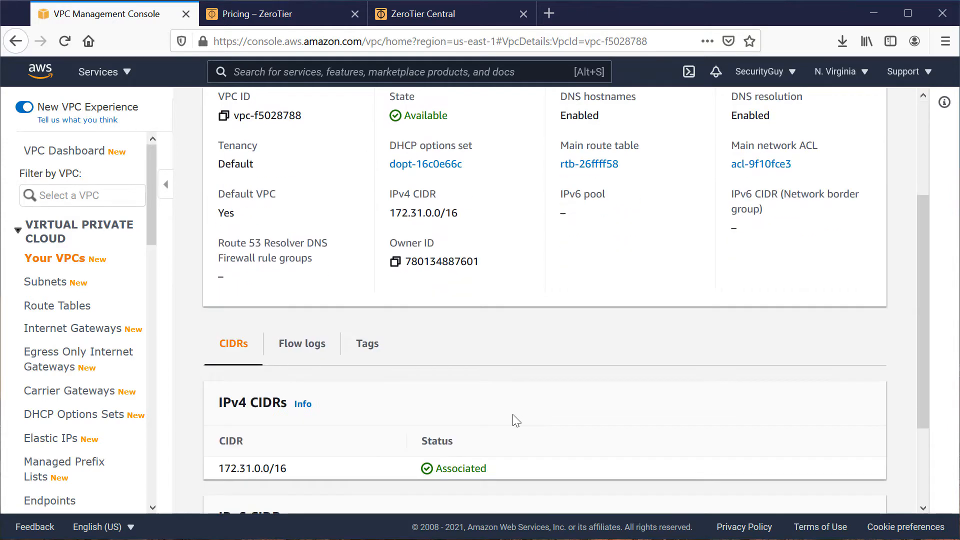
Show the VPC's subnets sorted by IPv4 CIDR in ascending order and compare their names and address ranges.
left_click(60, 286)
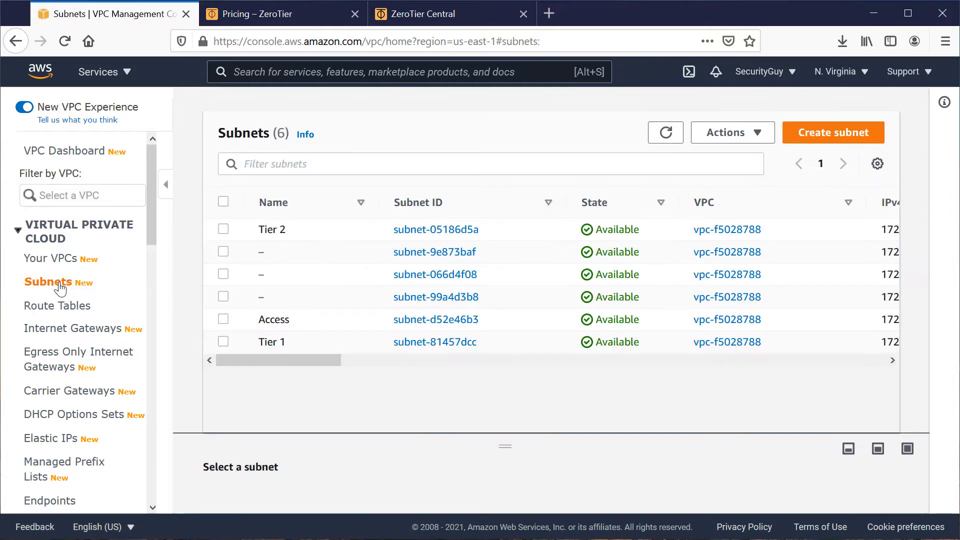
left_click_drag(292, 361, 368, 363)
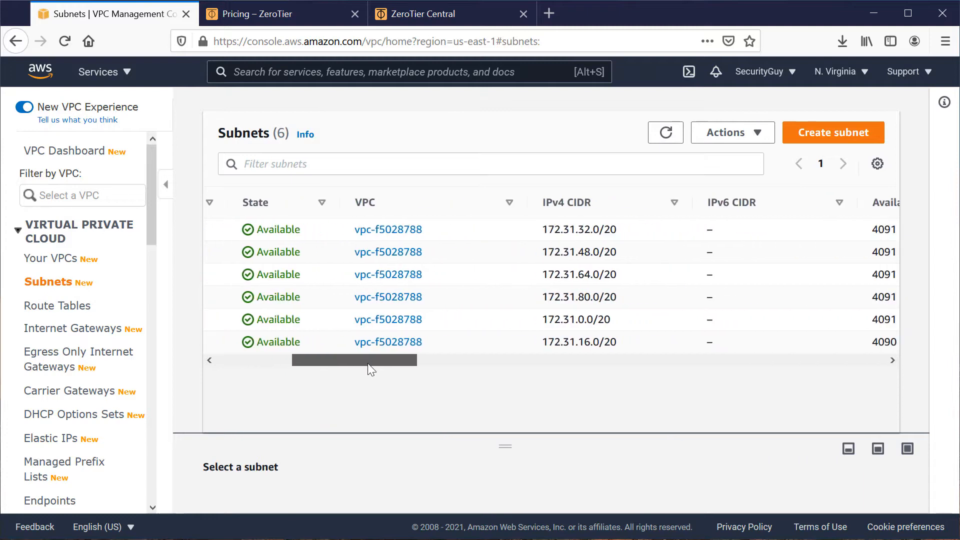
left_click(578, 202)
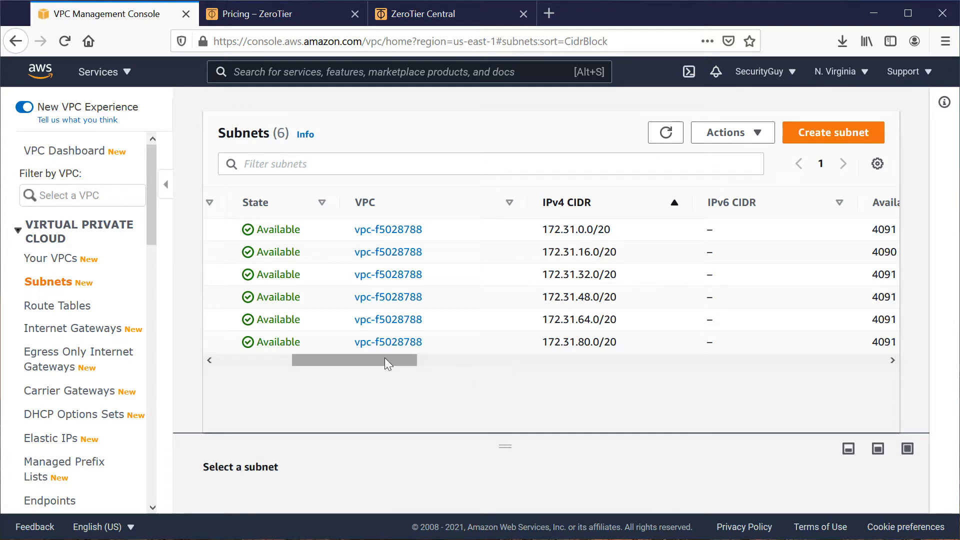
left_click_drag(385, 358, 262, 362)
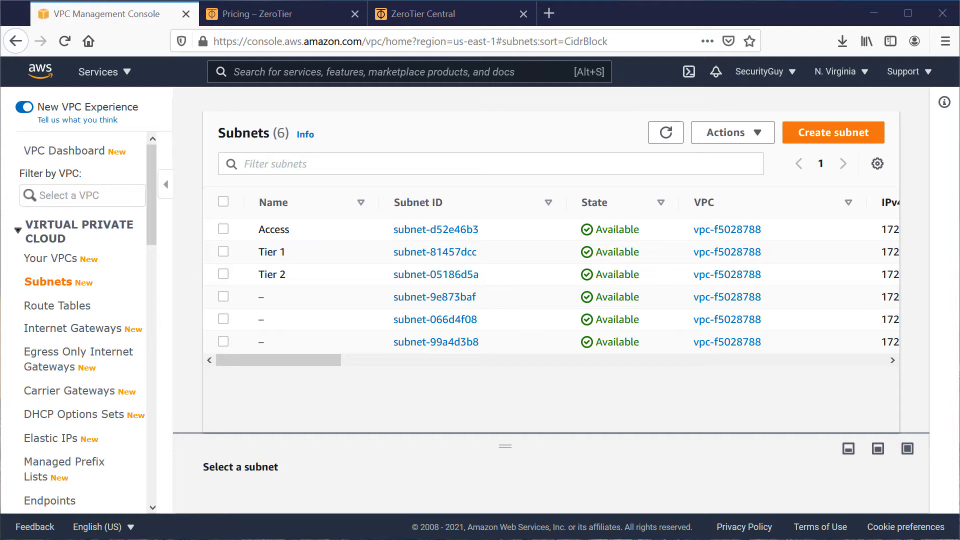
Add an Amazon-provided IPv6 CIDR block with network border group us-east-1 to the existing VPC.
left_click(49, 260)
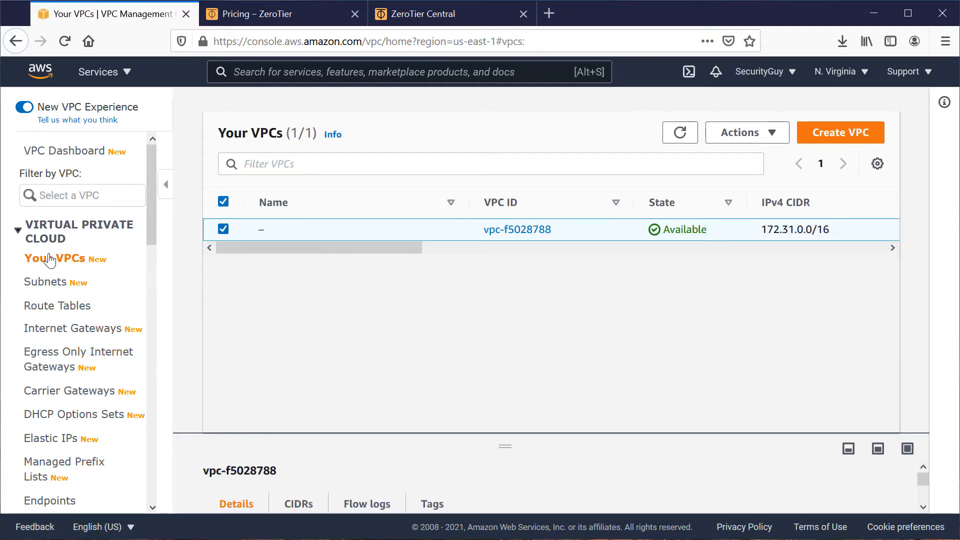
left_click(753, 137)
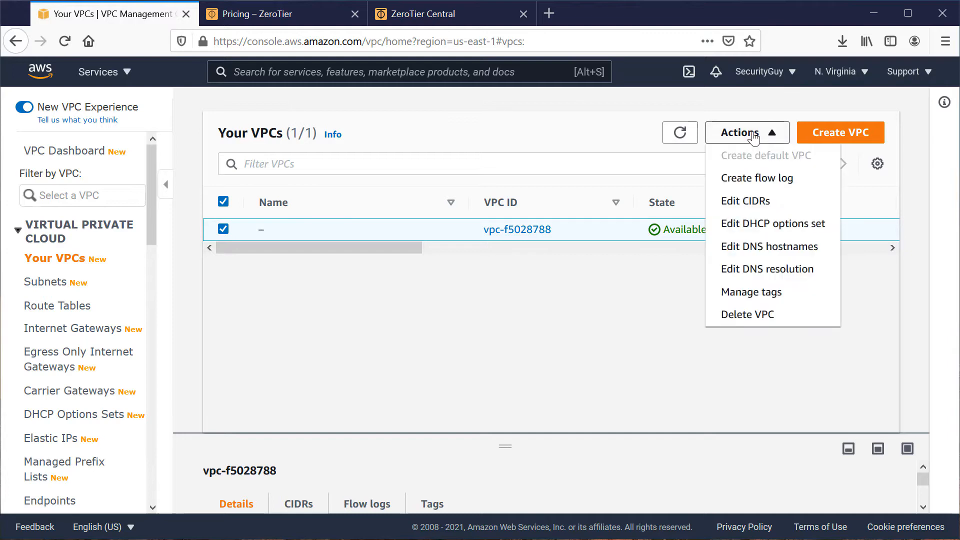
left_click(773, 204)
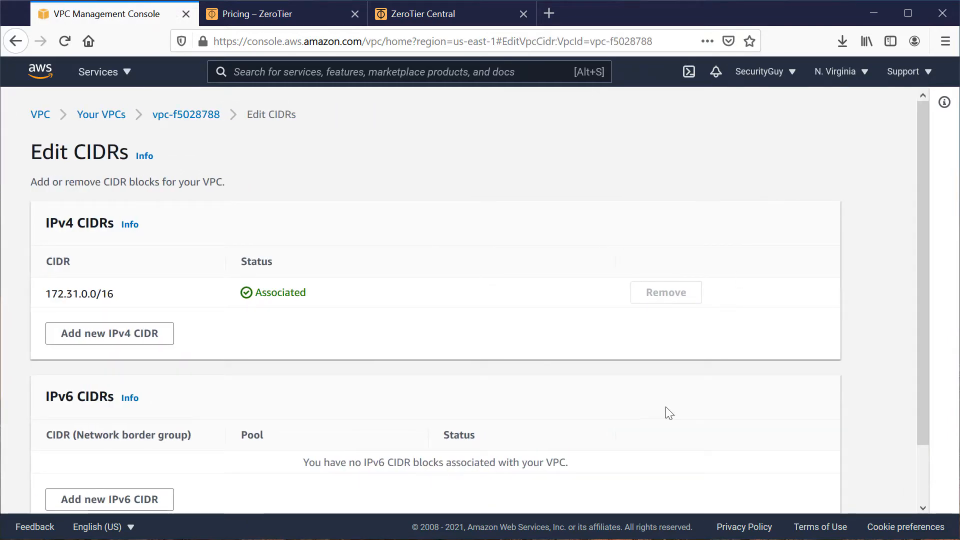
scroll(669, 414, "down", 2)
left_click(136, 439)
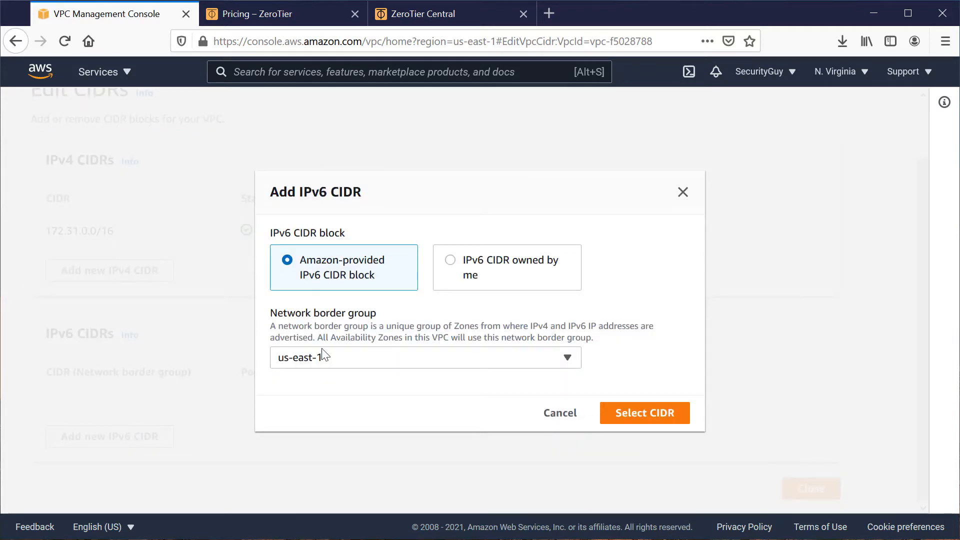
left_click(634, 414)
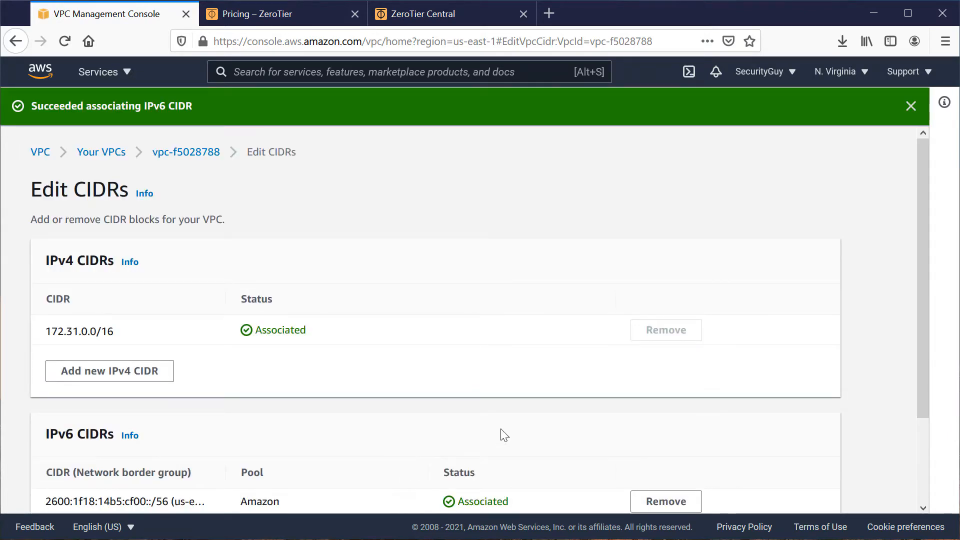
scroll(504, 436, "down", 3)
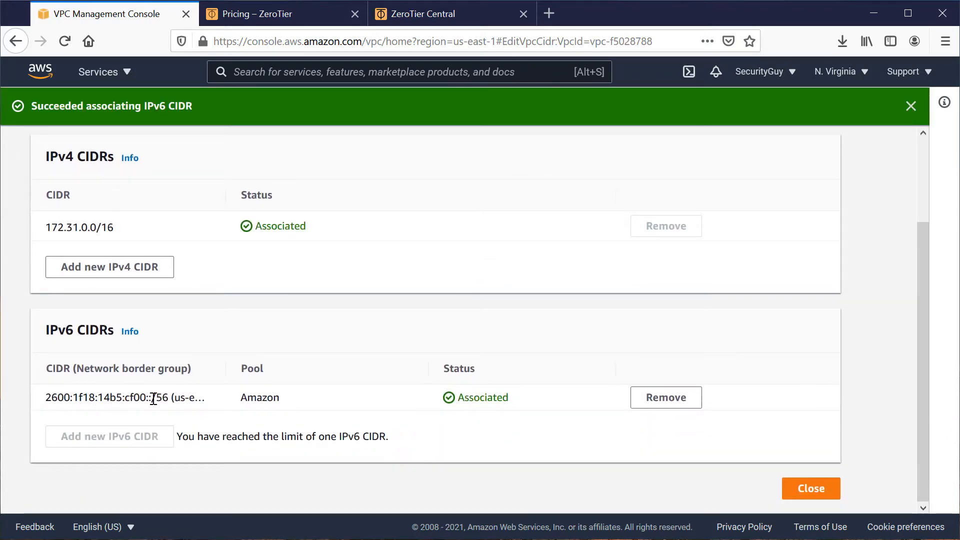
left_click(805, 491)
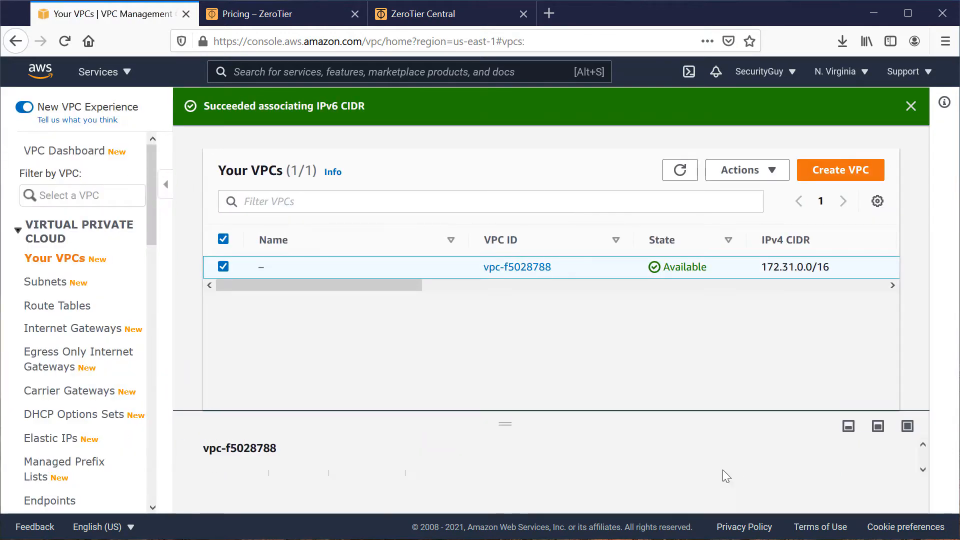
Add a route for destination ::/0 targeting internet gateway igw-db6b83a1 to the main route table and save it.
left_click(81, 310)
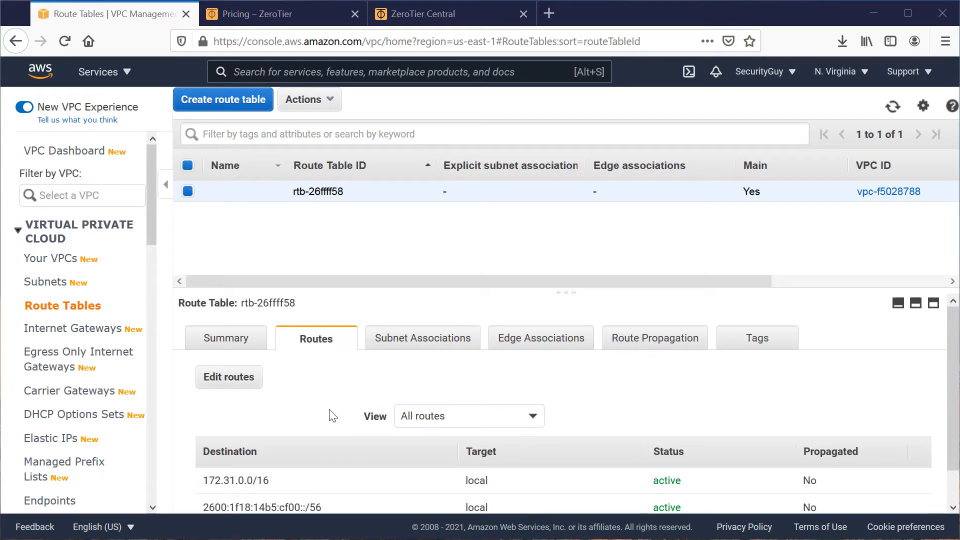
scroll(339, 422, "down", 1)
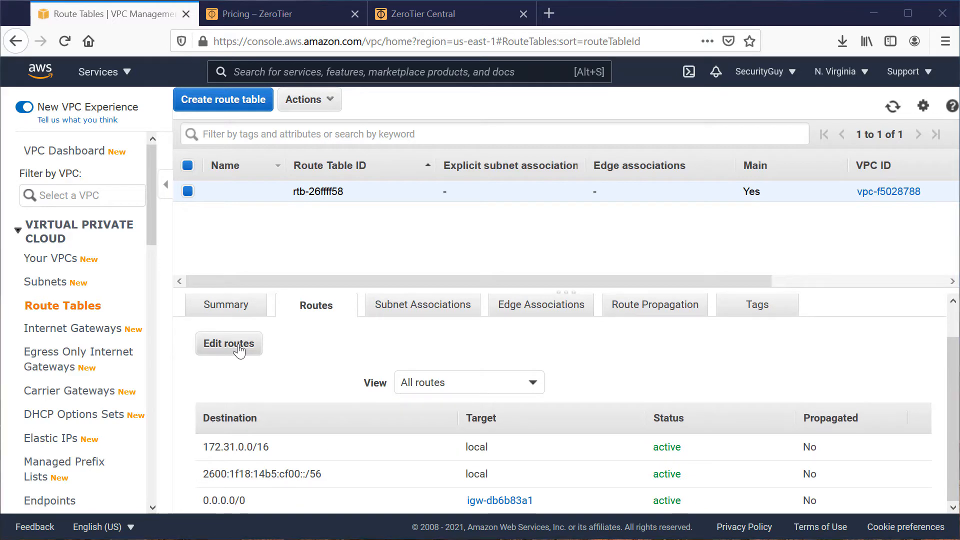
left_click(239, 346)
left_click(52, 306)
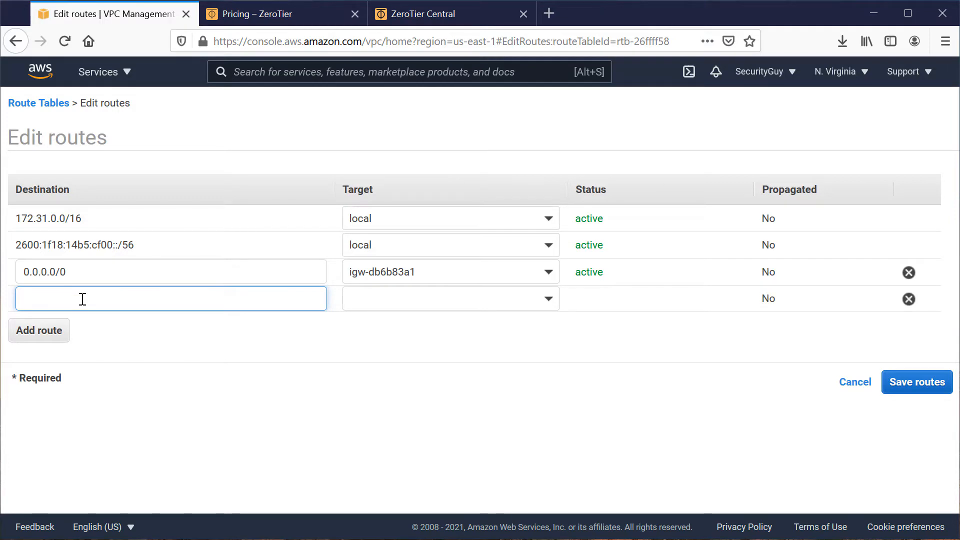
type("::/")
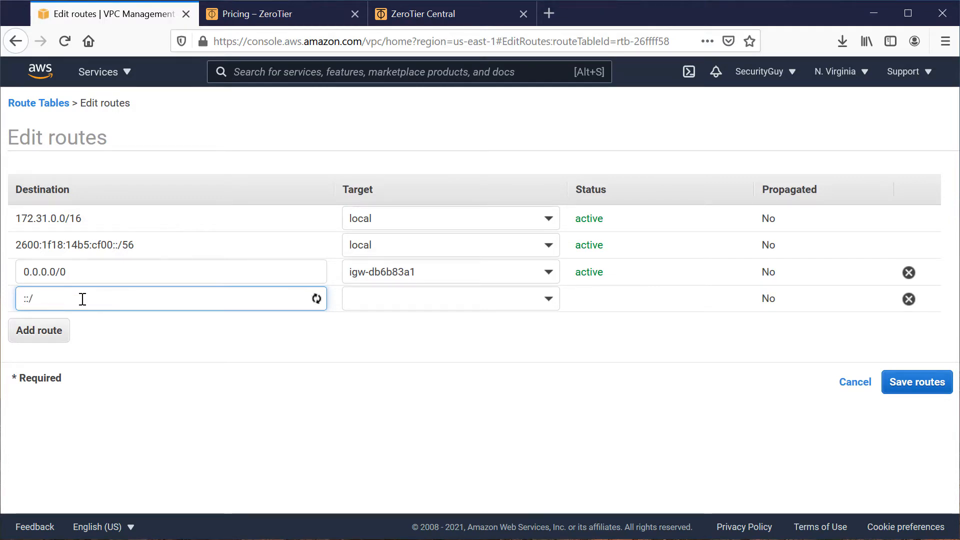
type("0")
left_click(438, 301)
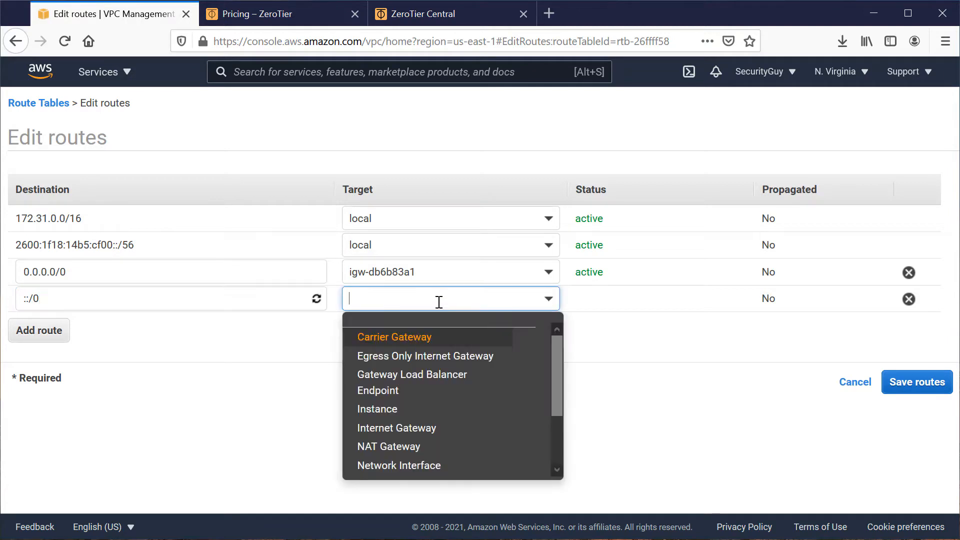
left_click(429, 427)
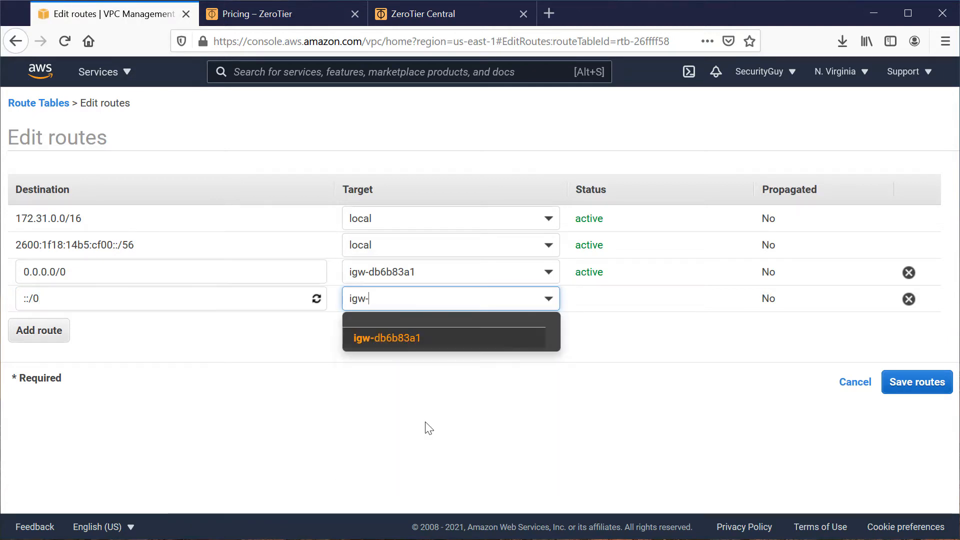
left_click(393, 340)
left_click(918, 382)
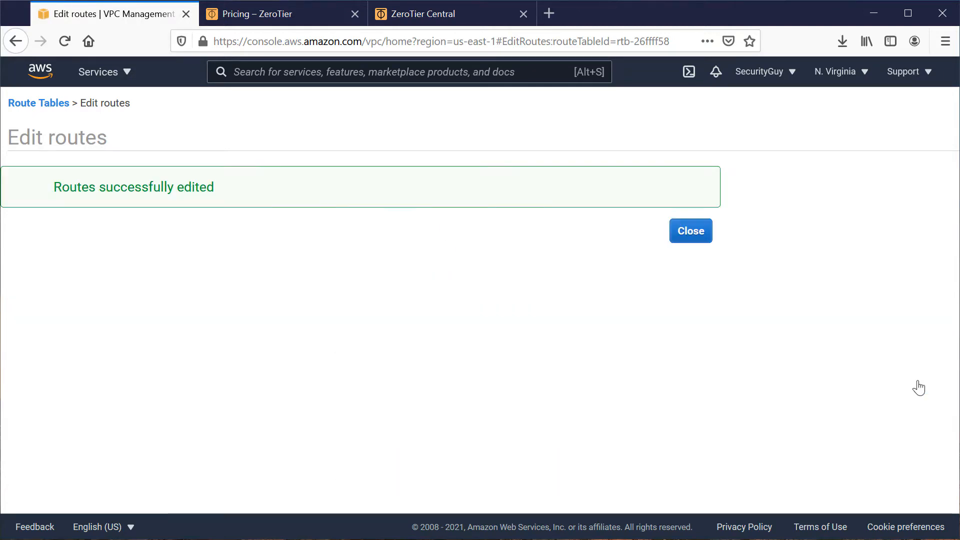
left_click(700, 232)
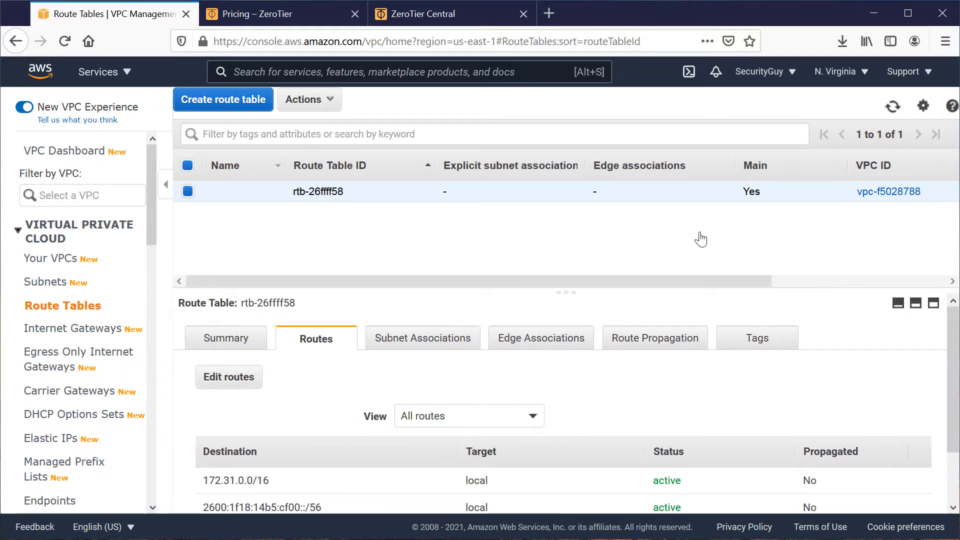
Assign an IPv6 CIDR to the Access subnet using 00 as the subnet value, save it, and deselect the subnet.
left_click(47, 282)
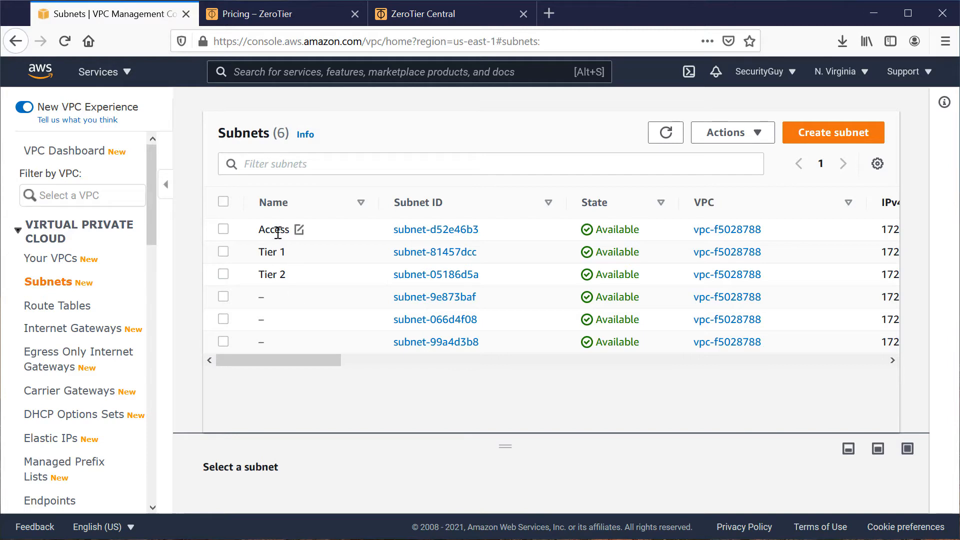
left_click(257, 234)
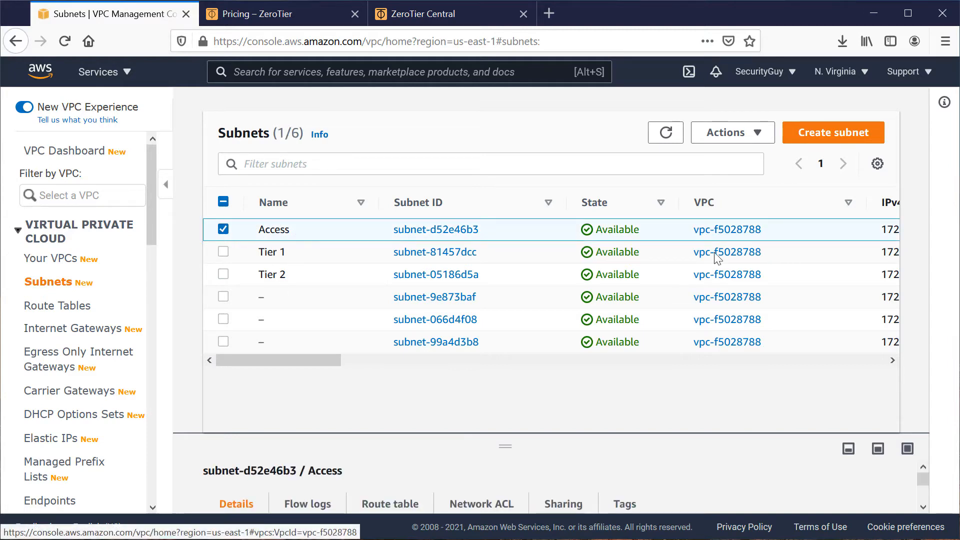
left_click(745, 132)
left_click(767, 225)
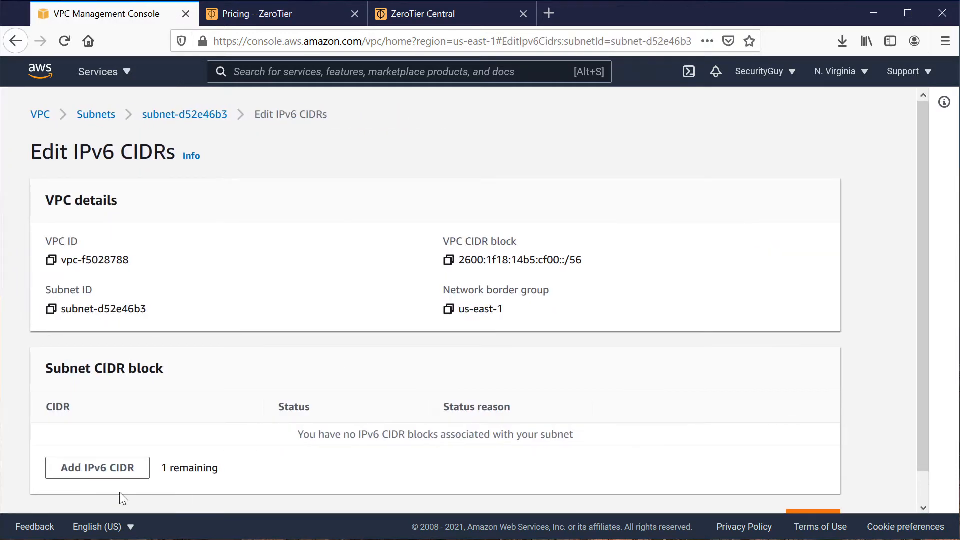
left_click(105, 468)
type("00")
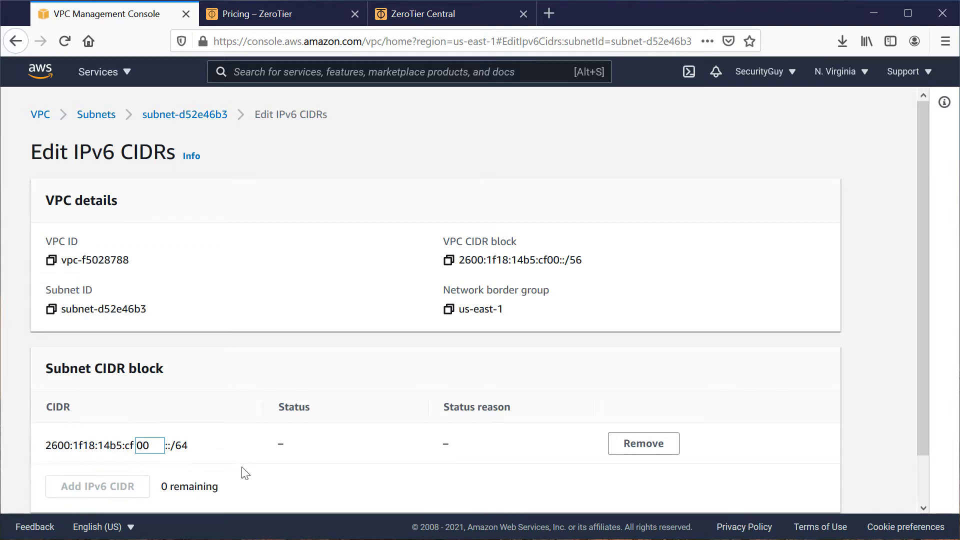
scroll(245, 473, "down", 2)
left_click(806, 489)
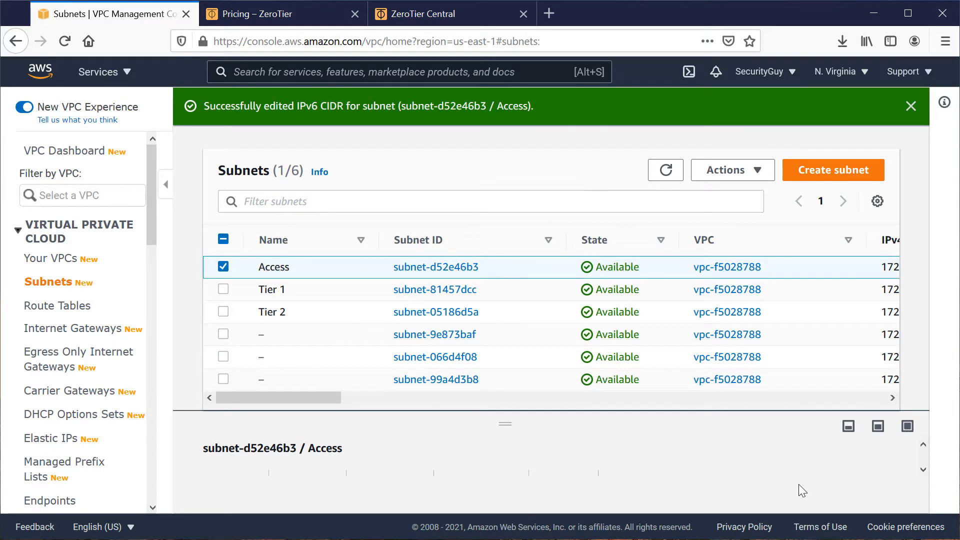
left_click(224, 267)
Switch to the EC2 service and inspect the Server1 entry in the instance list.
key("alt+s")
type("ec2")
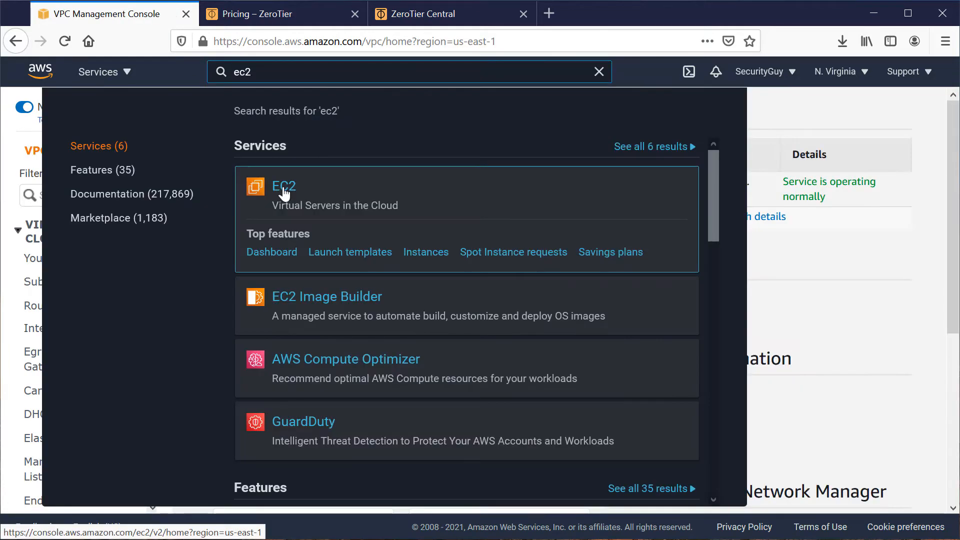
left_click(283, 191)
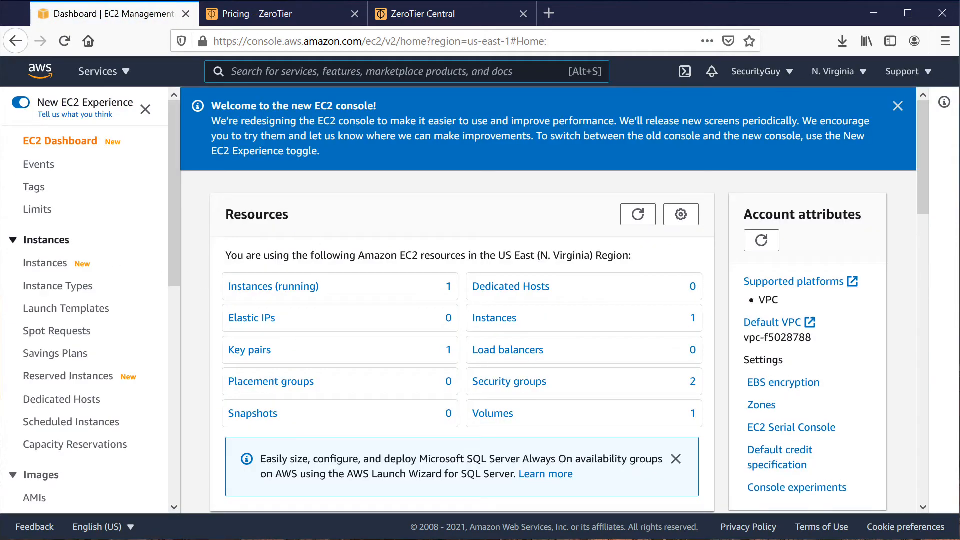
left_click(31, 267)
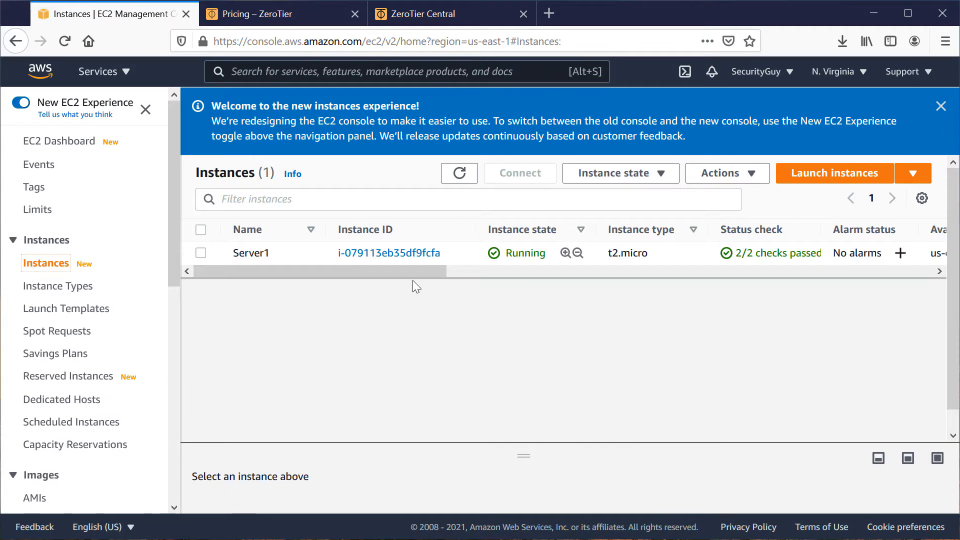
left_click_drag(427, 271, 341, 265)
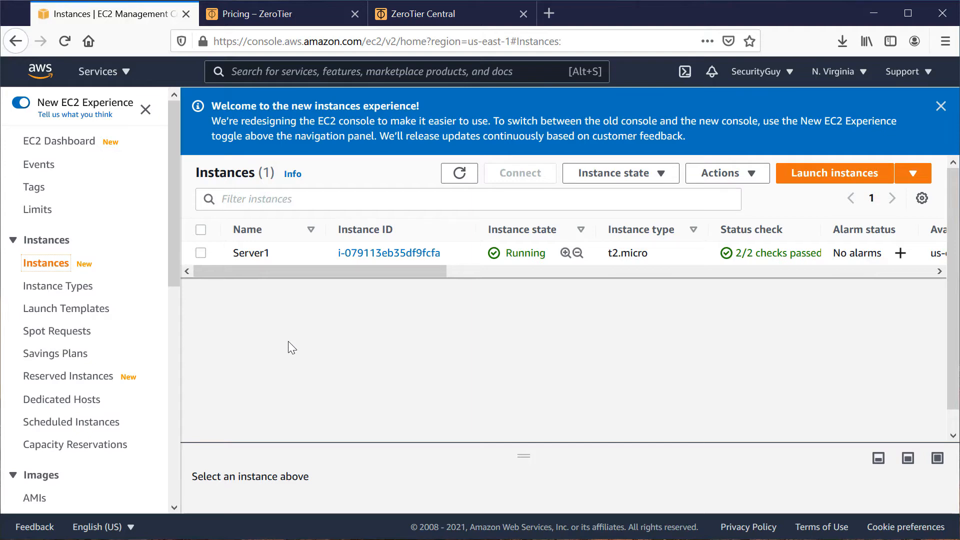
Start launching a new instance, search the AMIs for ubuntu, and select Ubuntu Server 20.04 LTS (HVM), SSD Volume Type, 64-bit (x86).
left_click(816, 181)
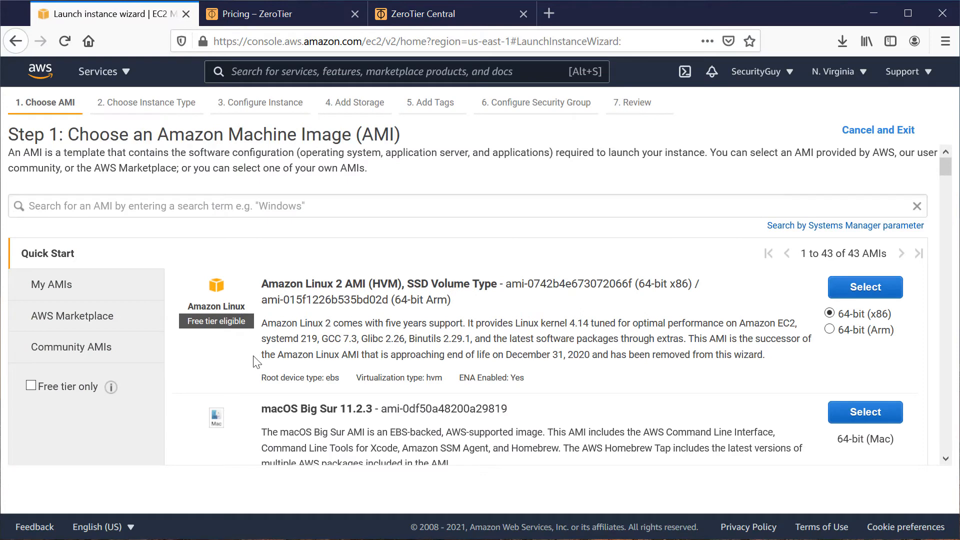
left_click(259, 206)
type("ubunt")
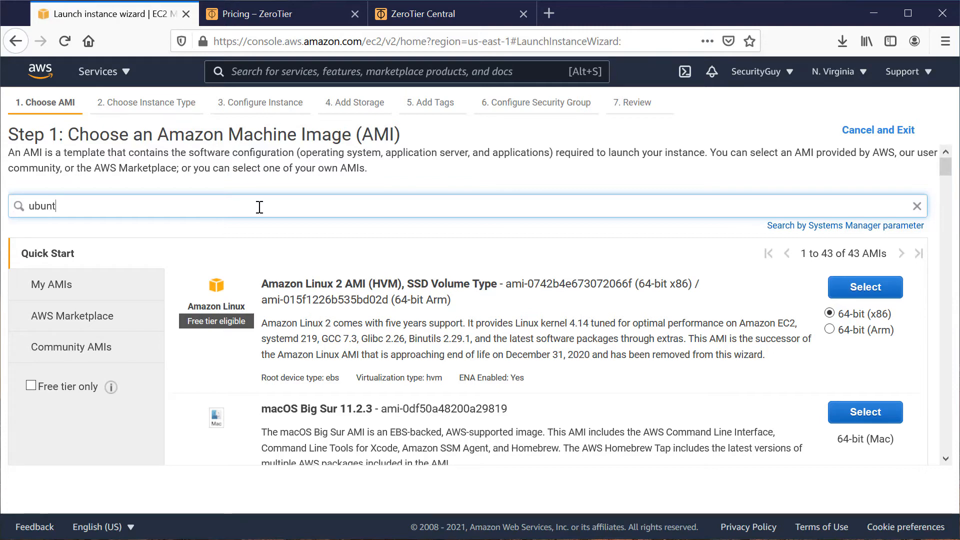
type("u")
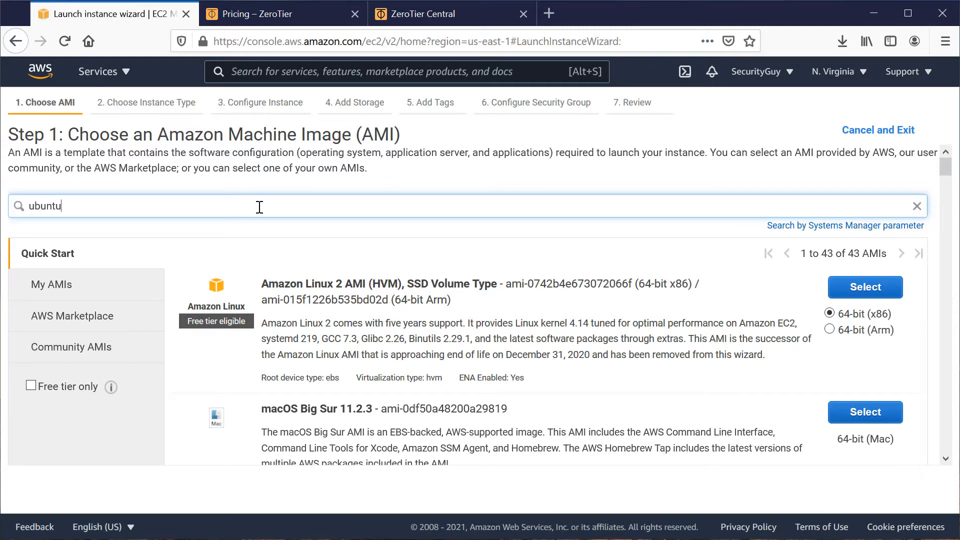
key("Return")
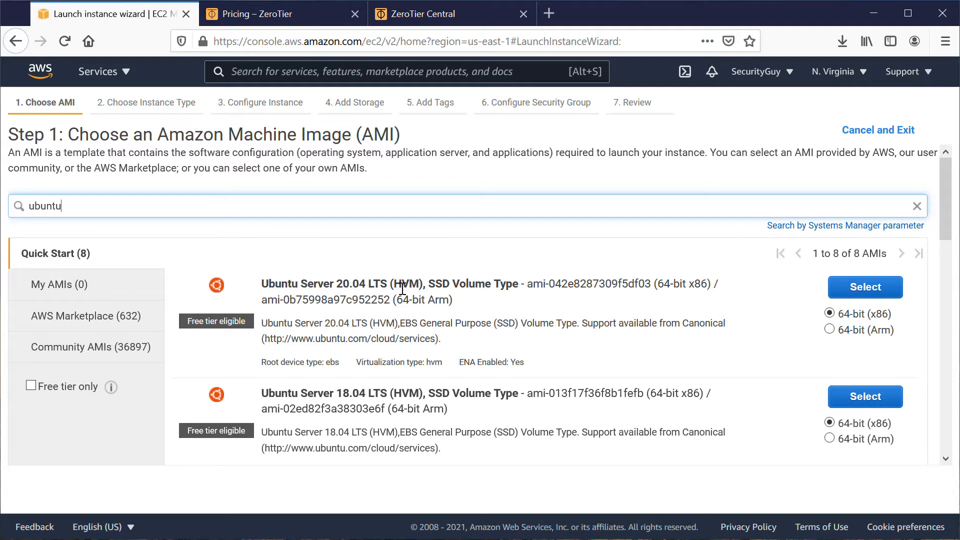
left_click(855, 295)
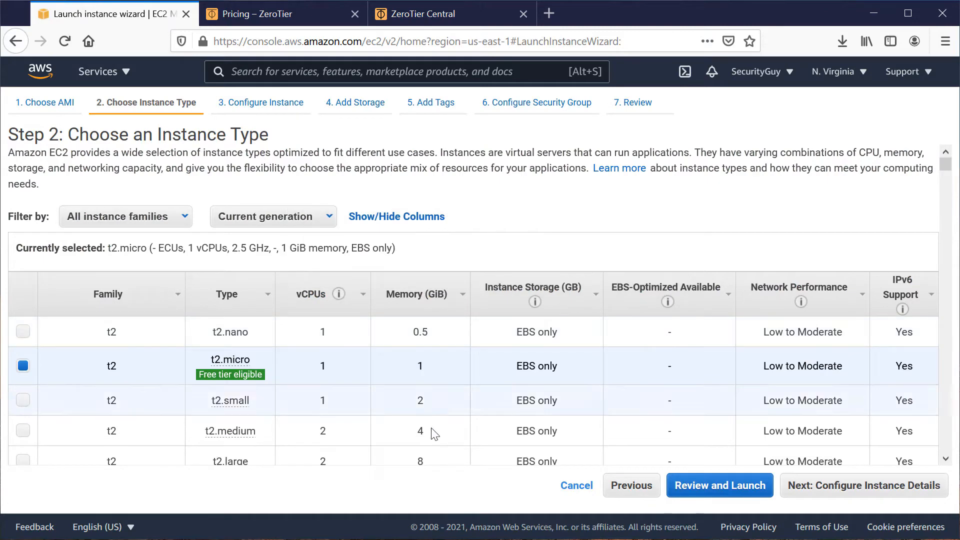
Choose the t3a.nano instance type and continue to the instance details.
scroll(322, 450, "down", 10)
scroll(322, 461, "down", 1)
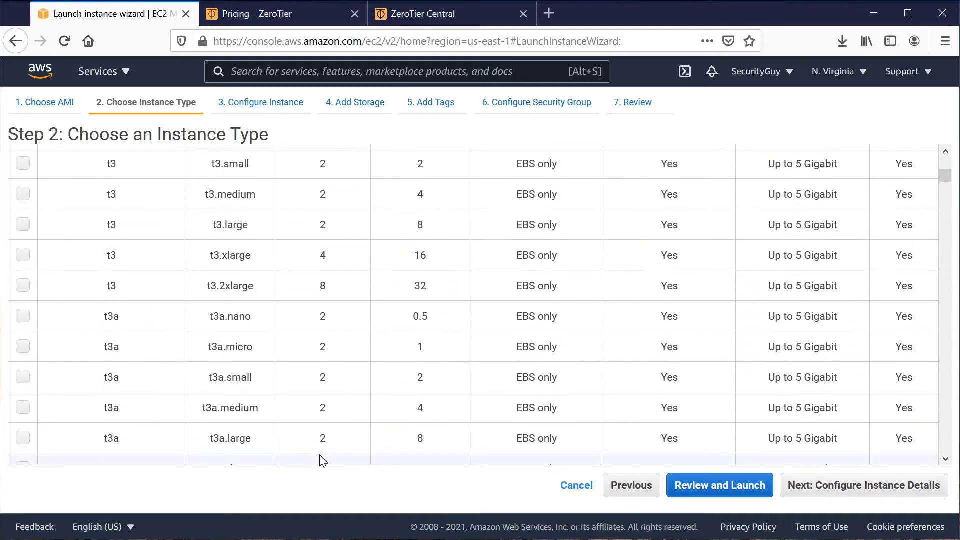
scroll(322, 460, "down", 3)
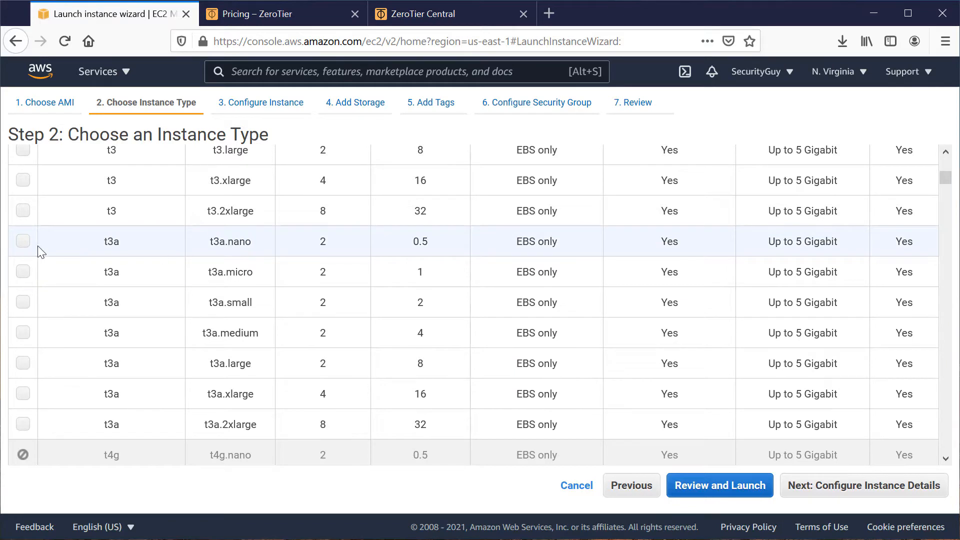
left_click(23, 241)
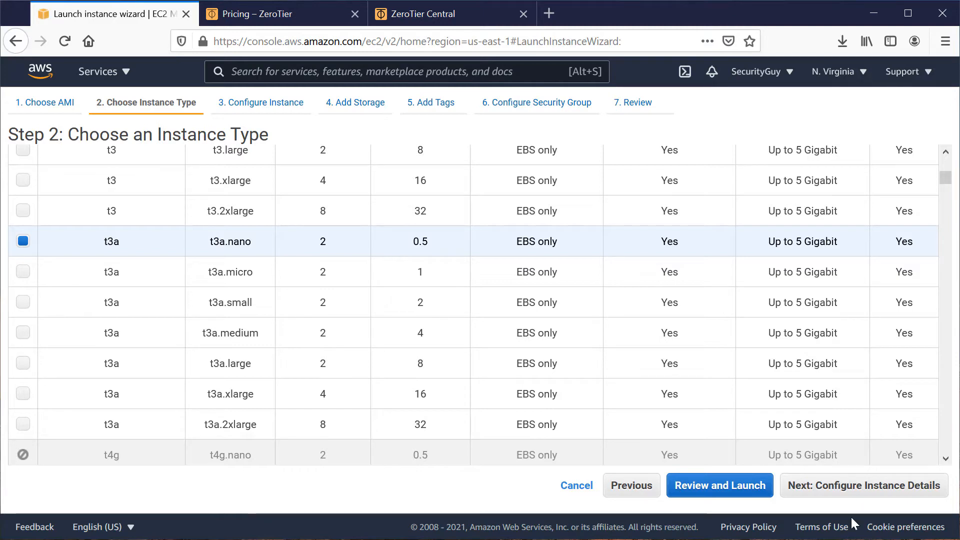
left_click(852, 488)
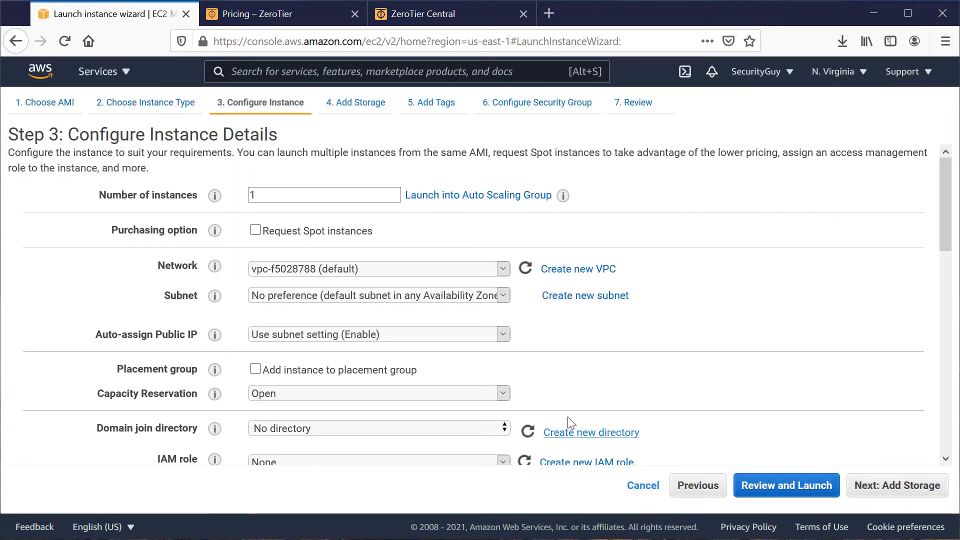
Place the instance in the Access subnet in us-east-1b and set Auto-assign IPv6 IP to Enable.
left_click(505, 298)
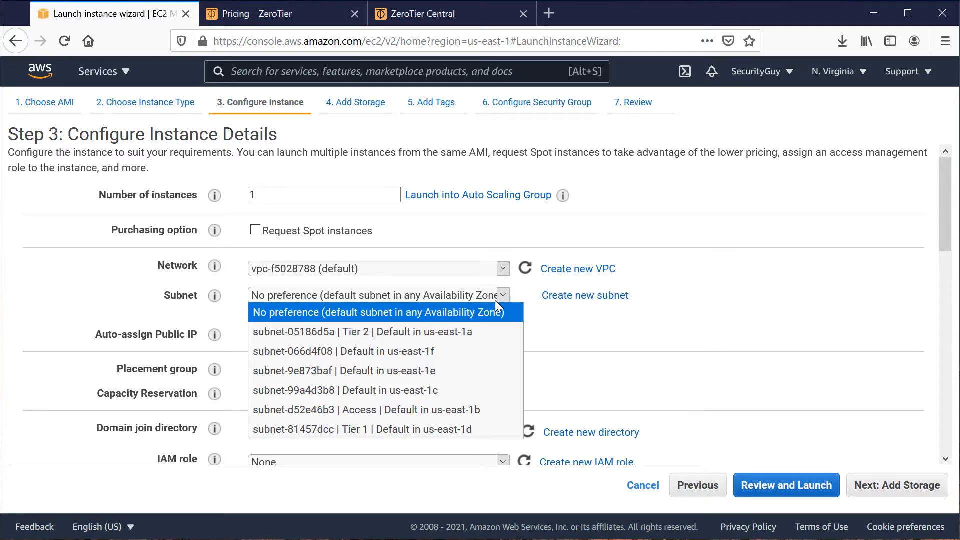
left_click(379, 411)
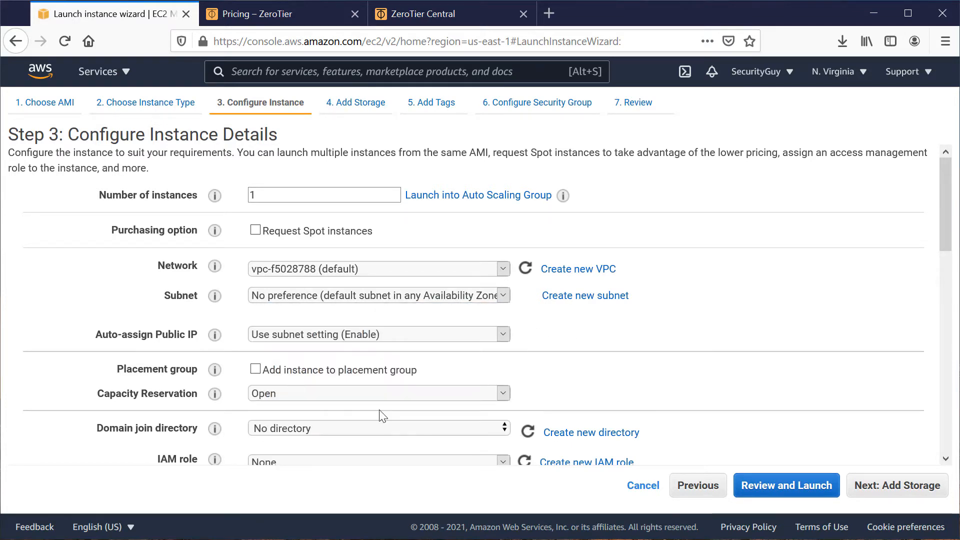
scroll(602, 384, "down", 3)
scroll(585, 377, "up", 2)
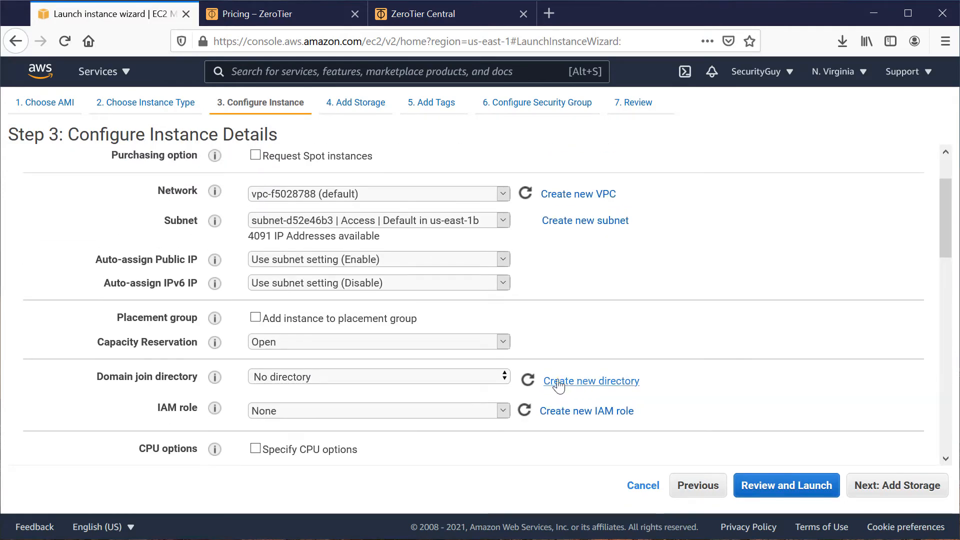
left_click(294, 260)
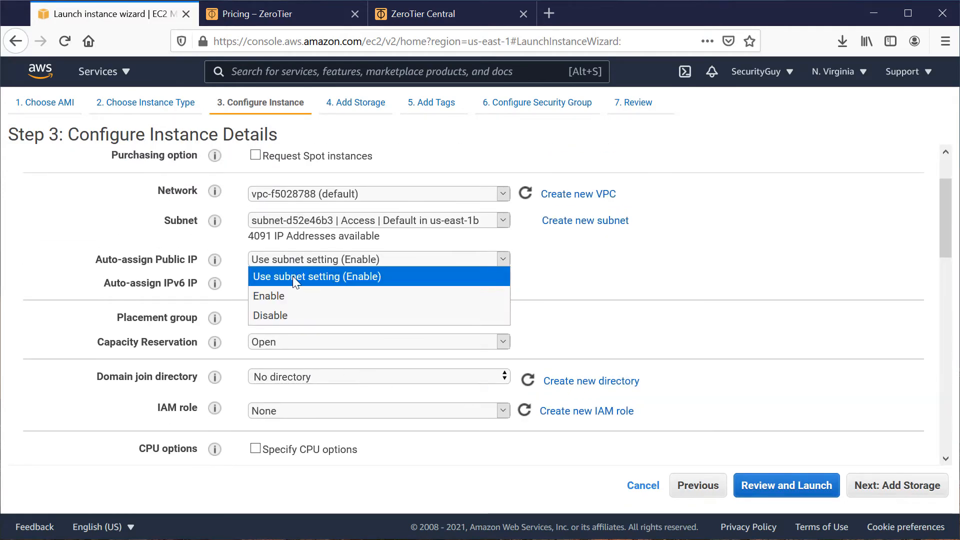
left_click(293, 276)
left_click(295, 285)
left_click(290, 320)
mouse_move(220, 259)
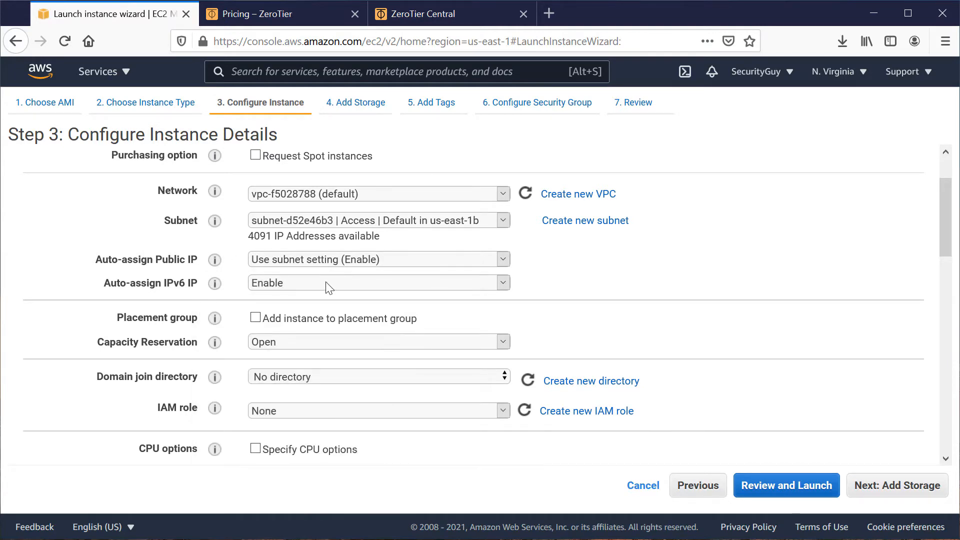
Enable protection against accidental termination, turn off the Unlimited credit specification, and continue to the storage settings.
scroll(810, 350, "down", 2)
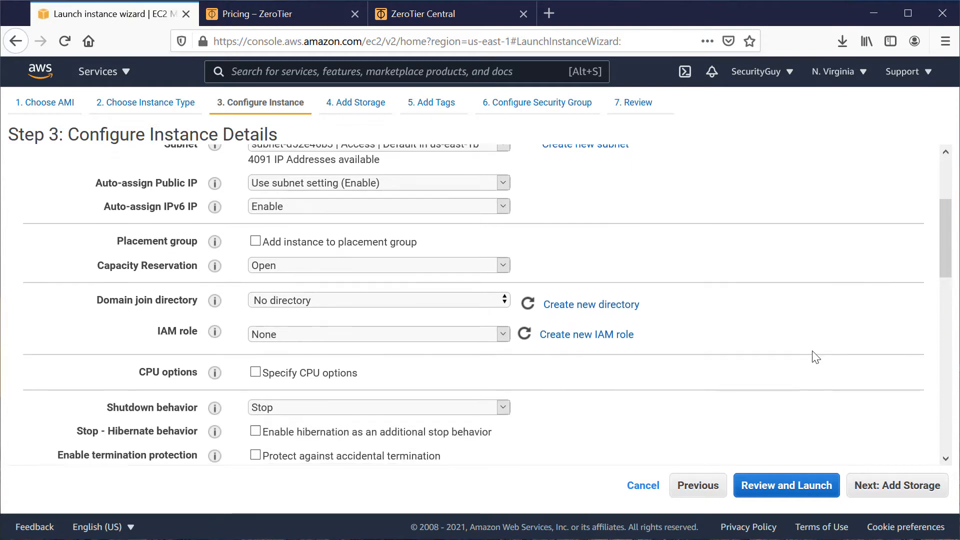
scroll(813, 356, "down", 5)
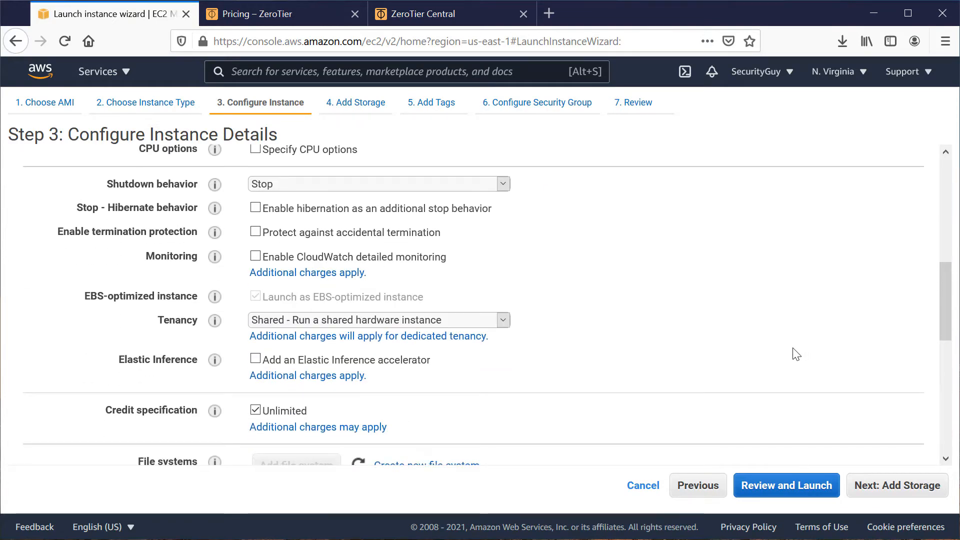
left_click(257, 231)
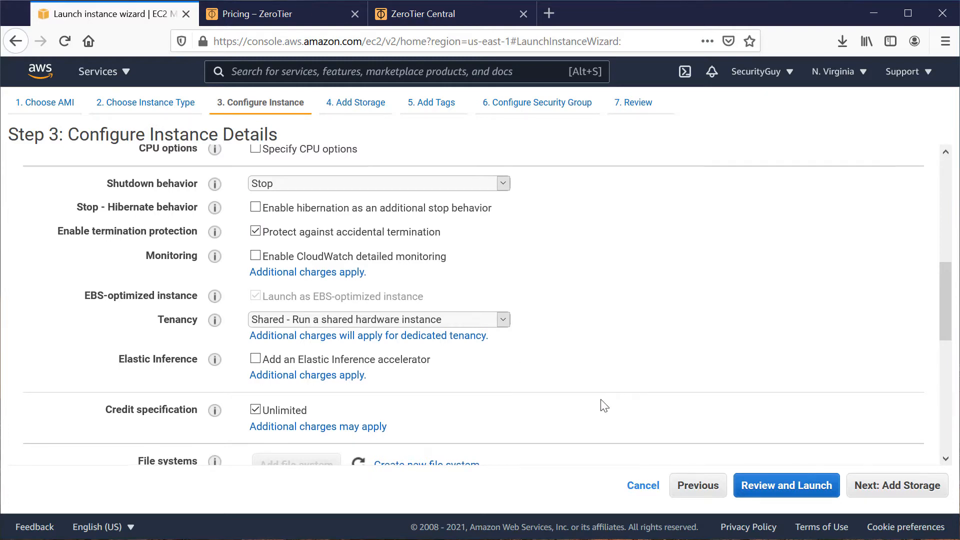
scroll(603, 405, "down", 3)
left_click(256, 260)
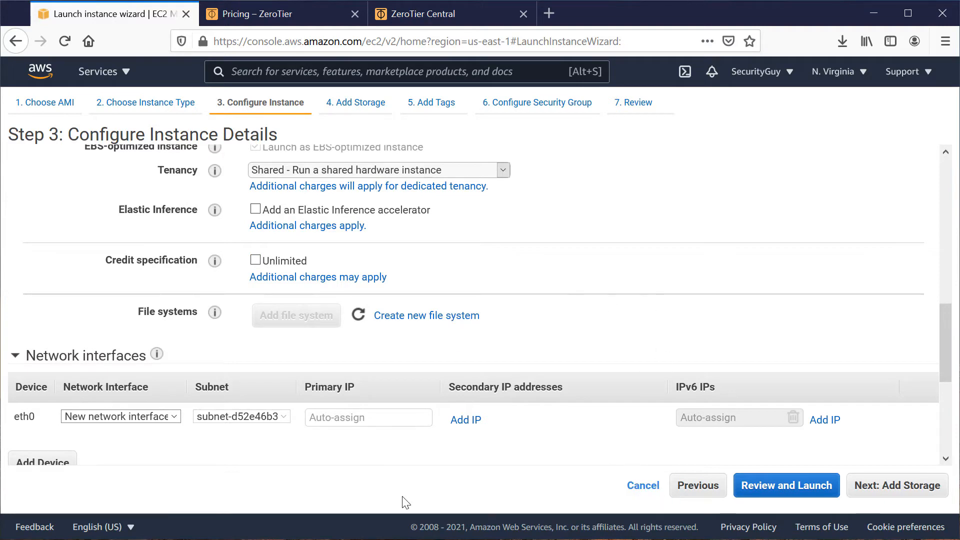
left_click(883, 487)
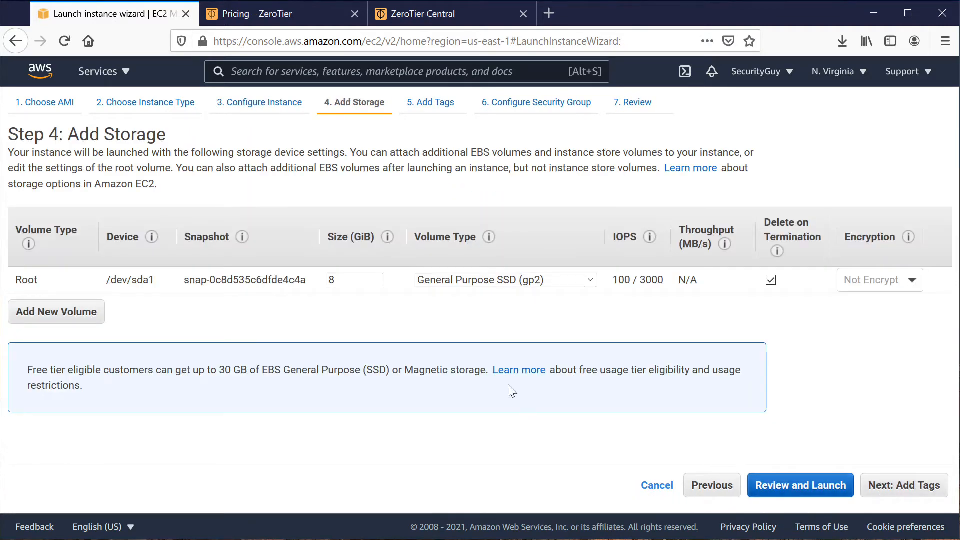
Set the root volume size to 16 GiB and continue to the tags.
left_click_drag(355, 278, 264, 278)
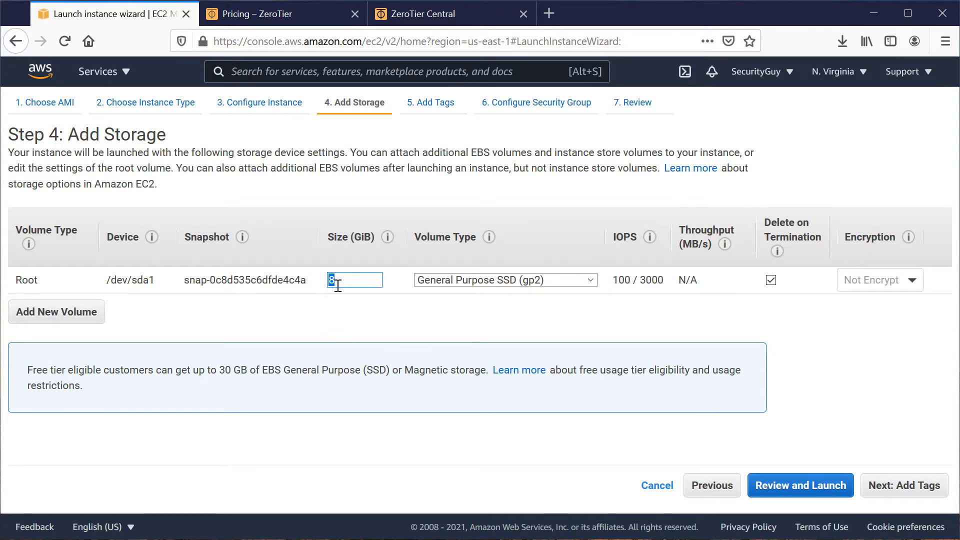
type("16")
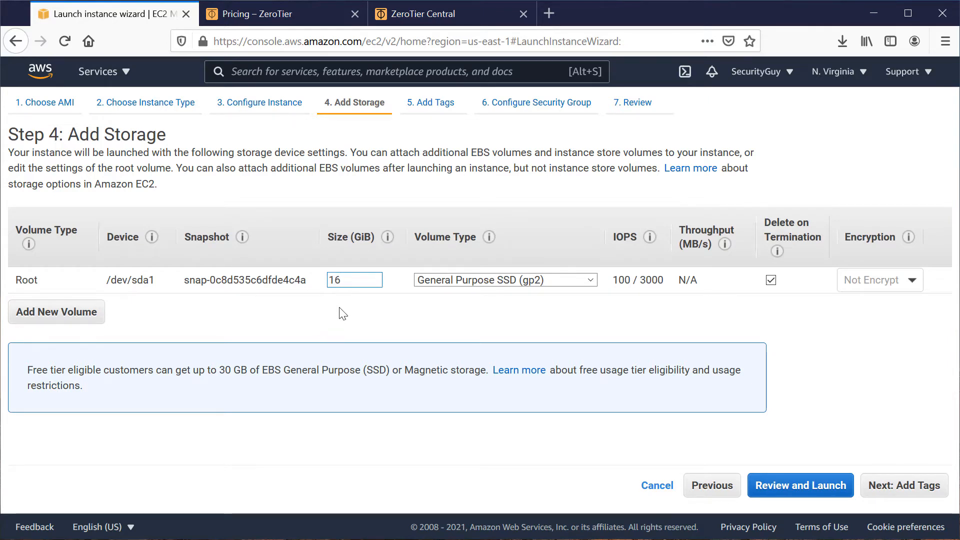
left_click(343, 314)
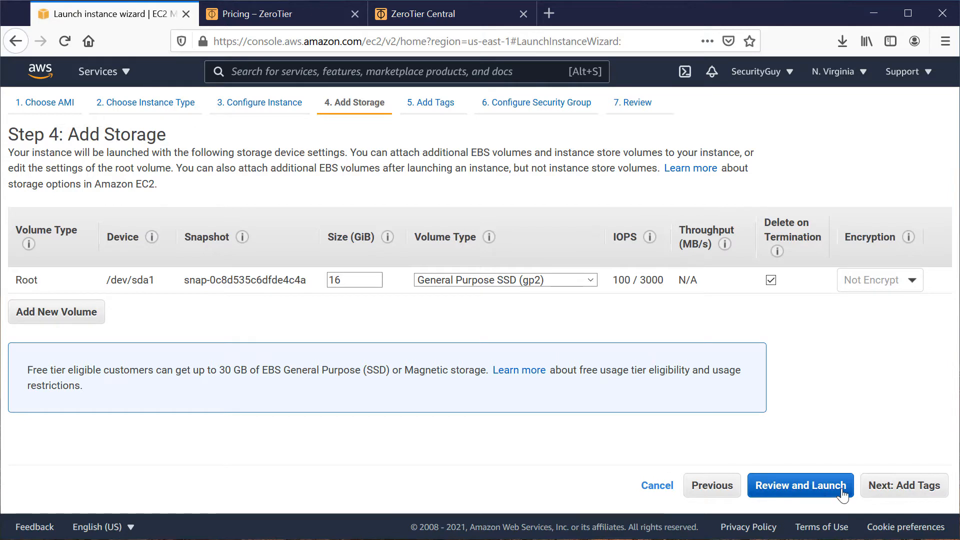
left_click(922, 487)
Add a tag with key Name and value SD-WAN-Router, and continue to the security group configuration.
left_click(21, 360)
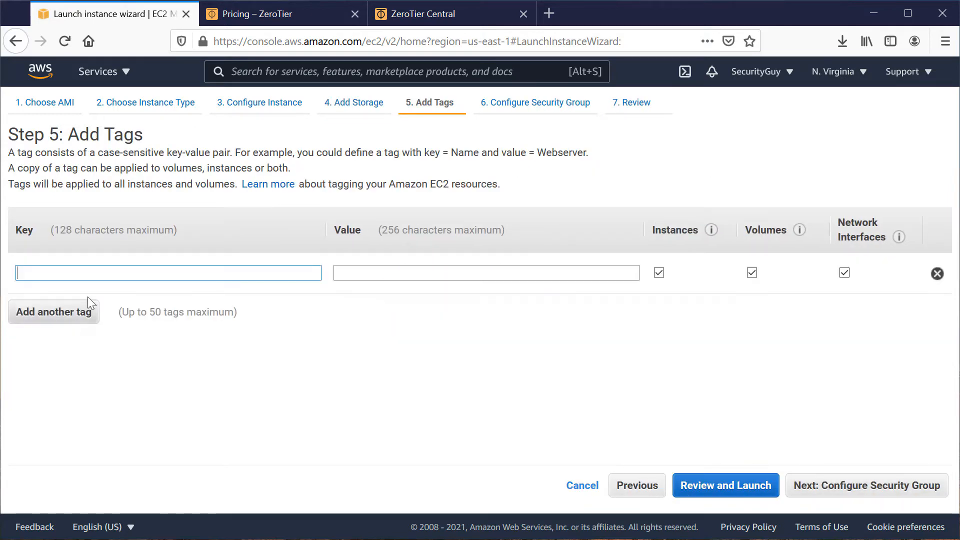
type("Name")
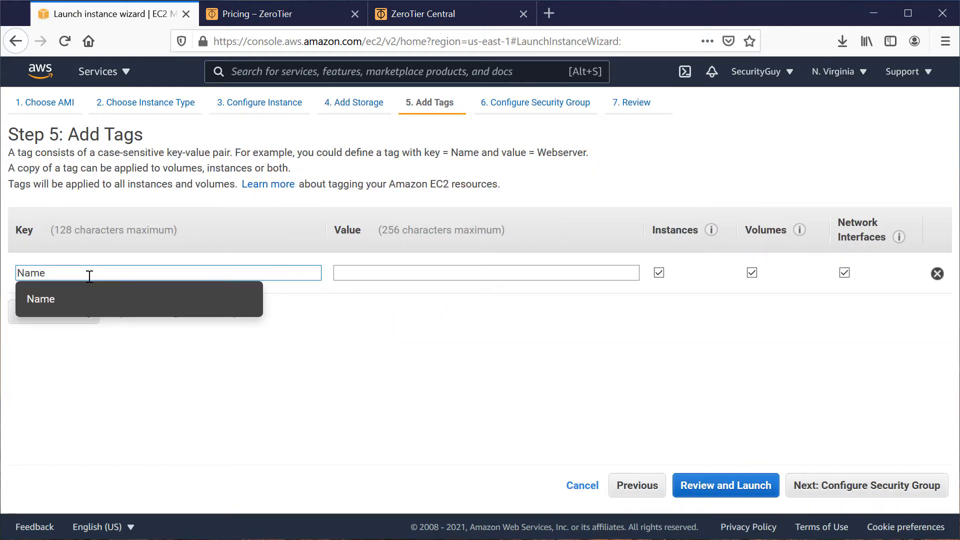
left_click(344, 276)
type("SD-WA")
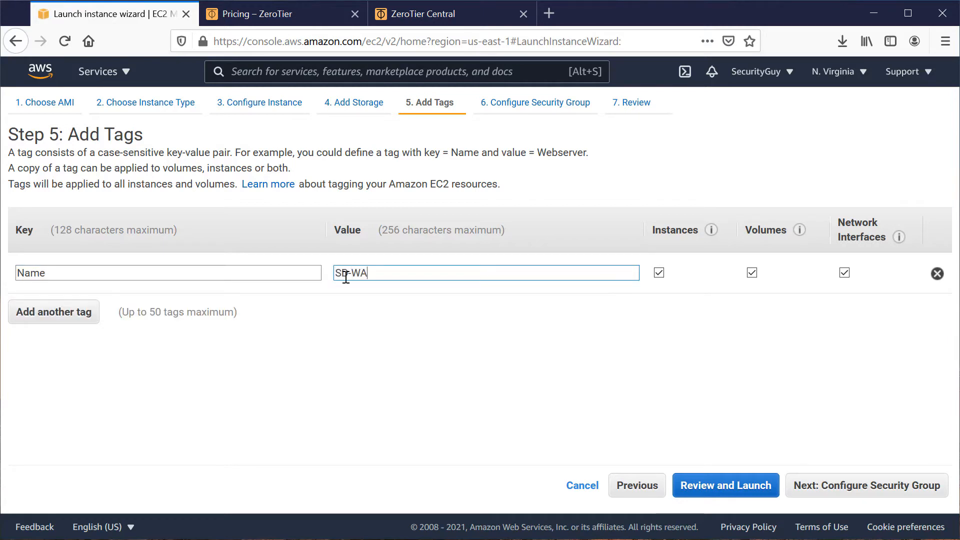
type("N-Router")
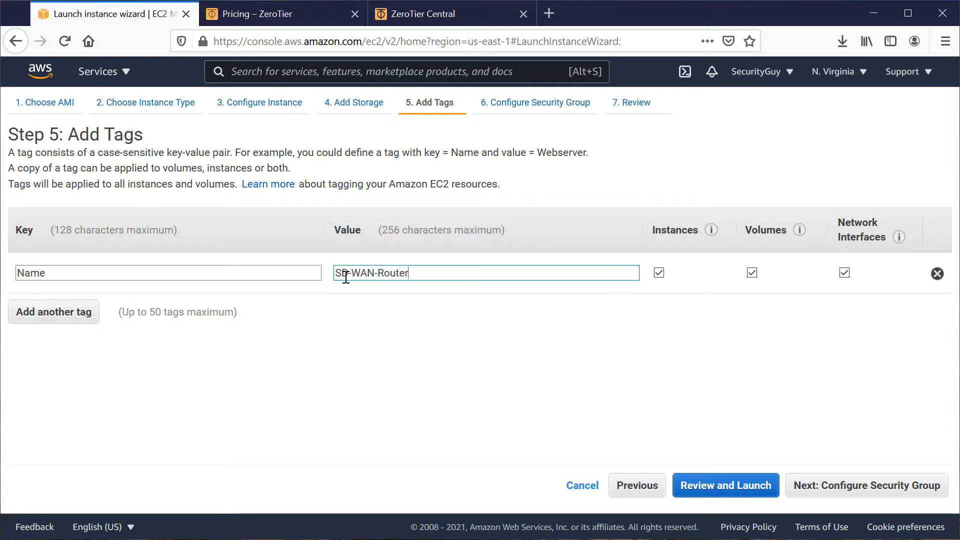
left_click(840, 495)
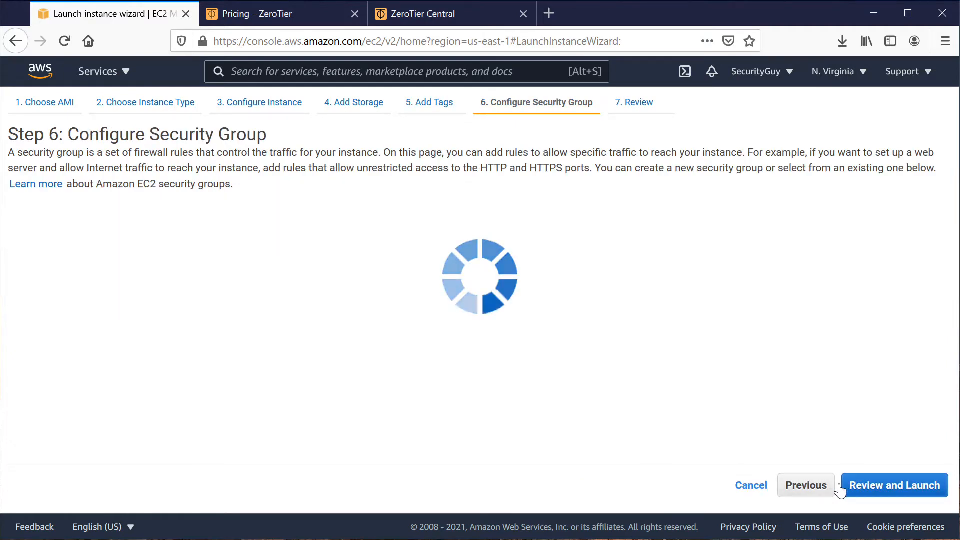
Set both the name and the description of the new security group to SD-WAN.
left_click(350, 251)
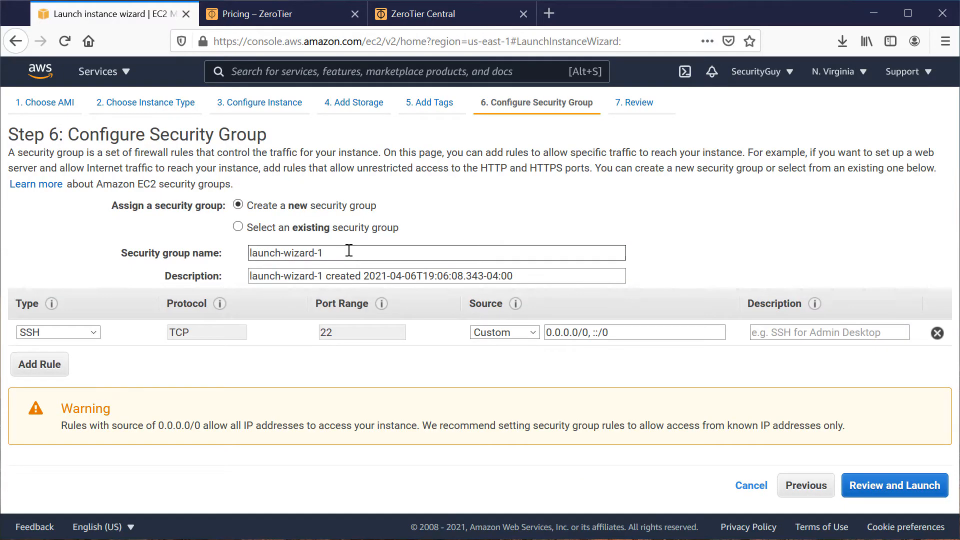
left_click_drag(351, 252, 173, 253)
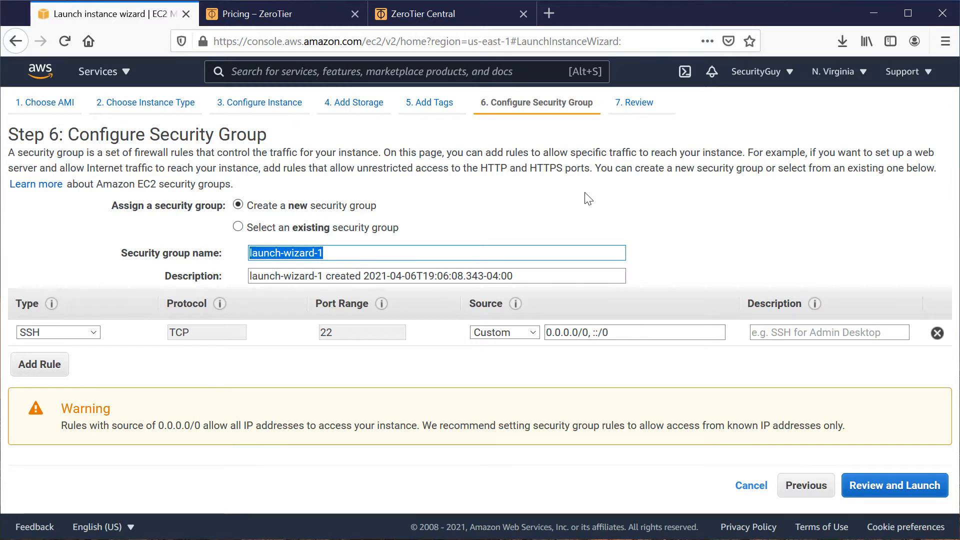
type("SD-WAN")
key("Tab")
type("SD-WAN")
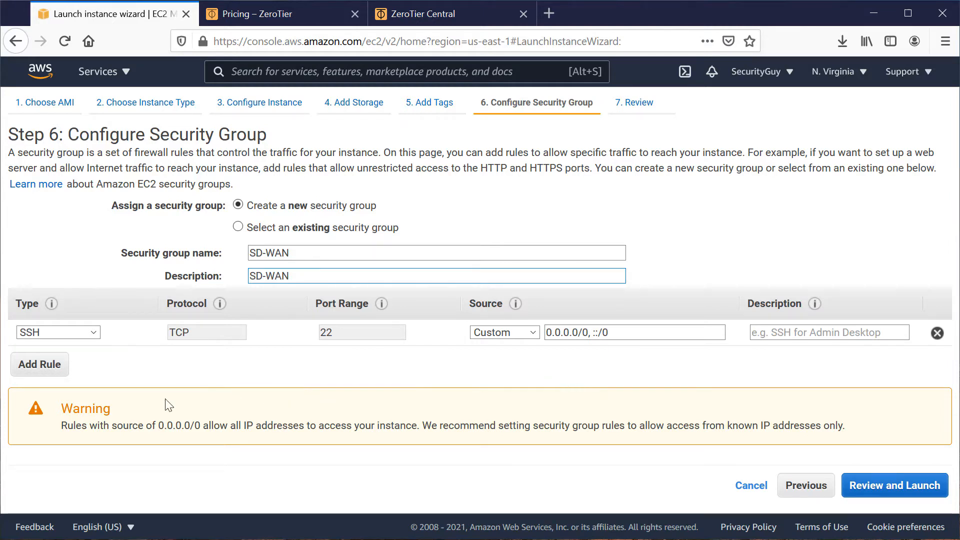
Add a second rule to the security group and set the SSH rule's description to TMP.
left_click(41, 374)
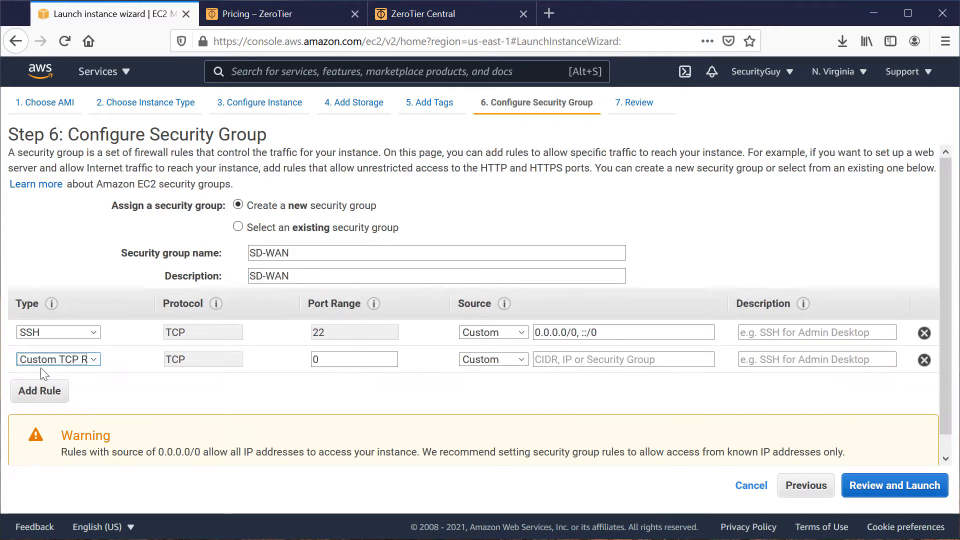
left_click(796, 334)
type("TMP")
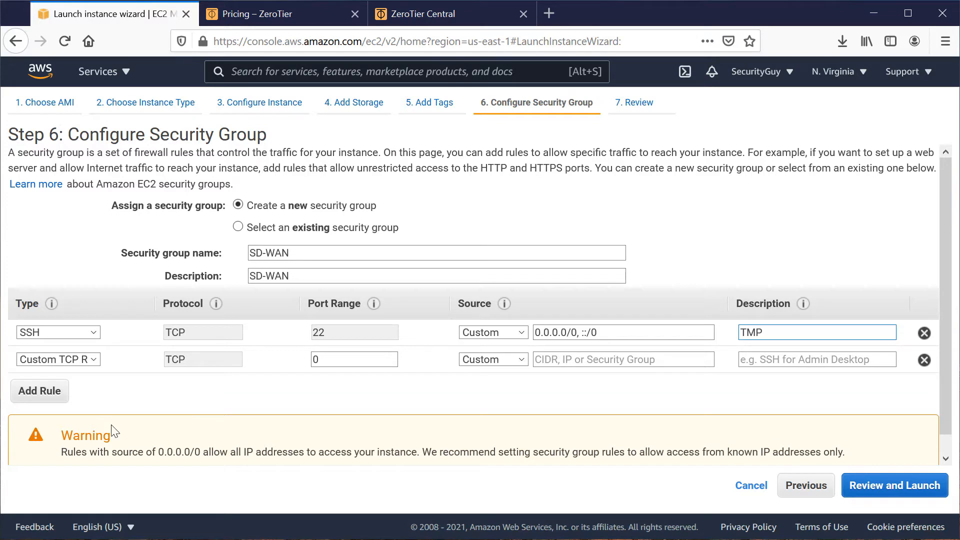
Make the new rule a Custom UDP Rule with the port range 1025-65535.
left_click(94, 358)
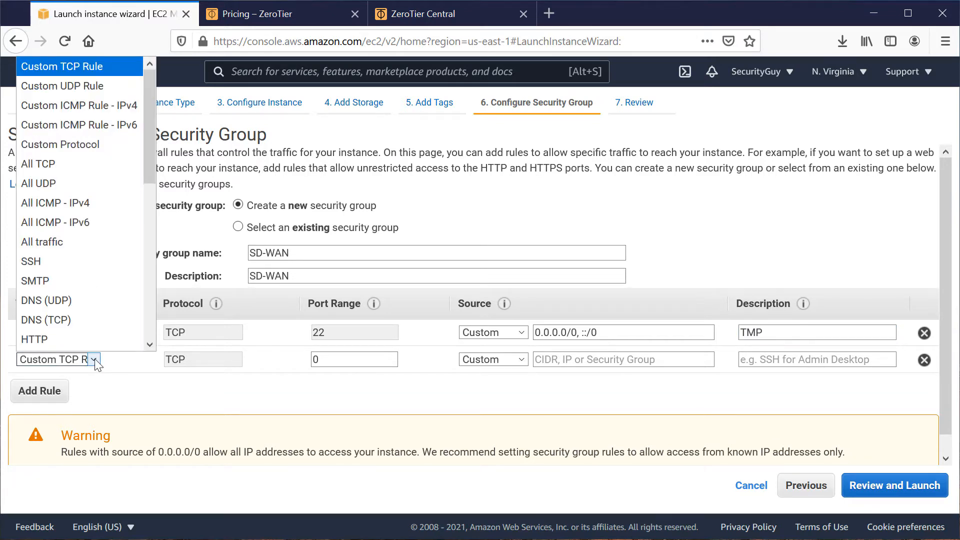
left_click(101, 88)
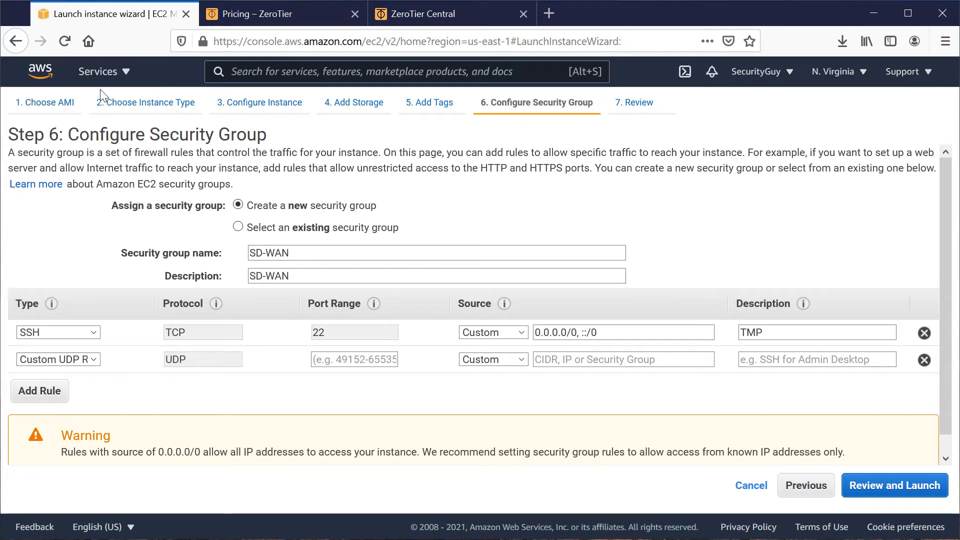
left_click(344, 359)
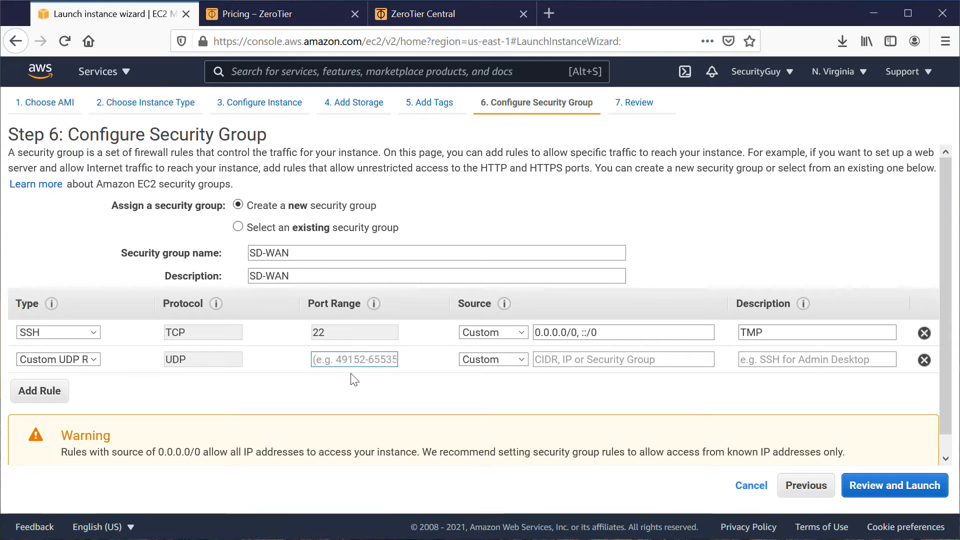
type("1045-65535")
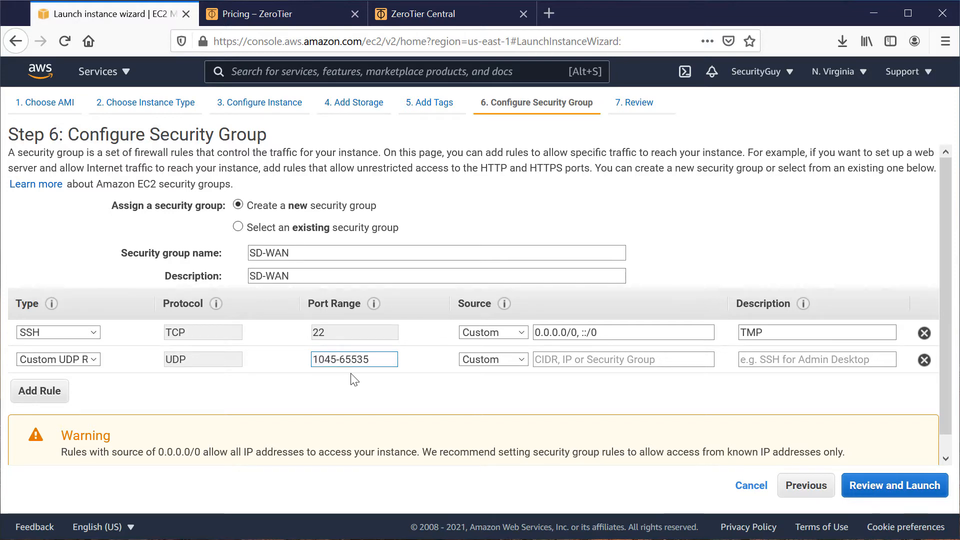
left_click_drag(326, 362, 340, 361)
type("2")
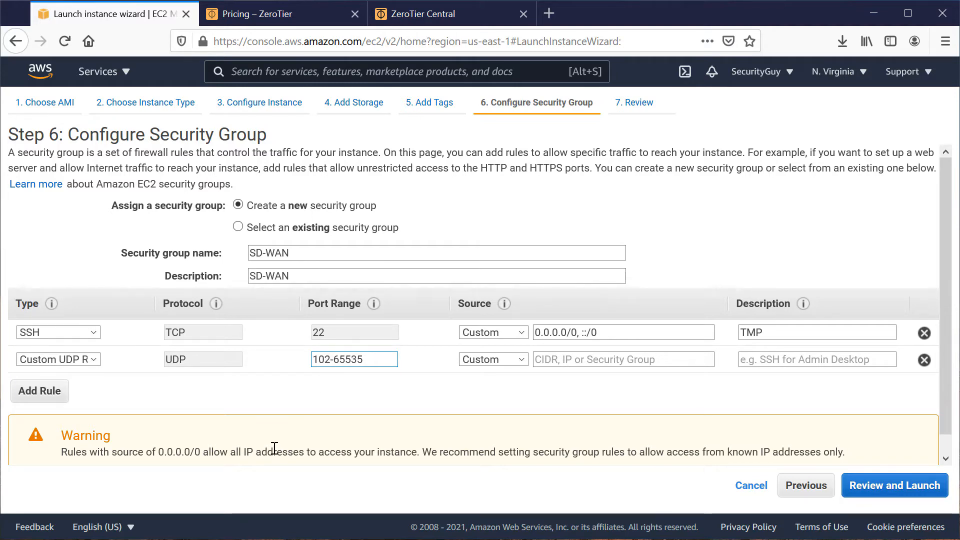
type("4")
key("BackSpace")
type("5")
Set the UDP rule's source to Anywhere and its description to SD-WAN.
left_click(505, 359)
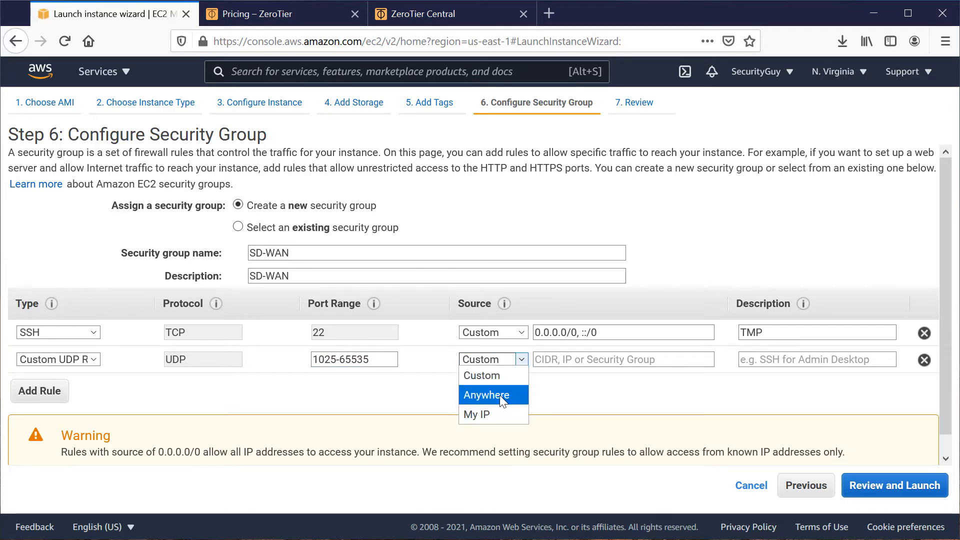
left_click(487, 395)
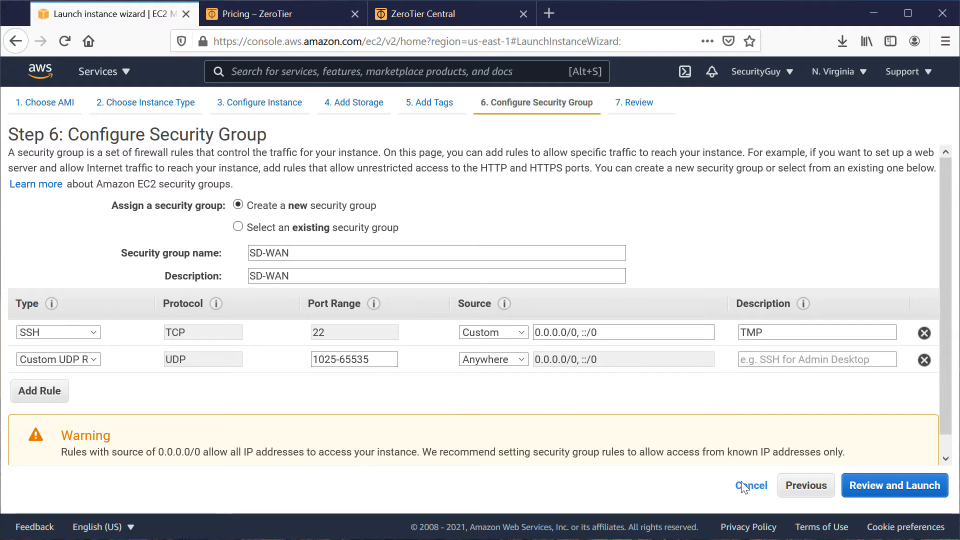
left_click(782, 360)
type("SD-WAN")
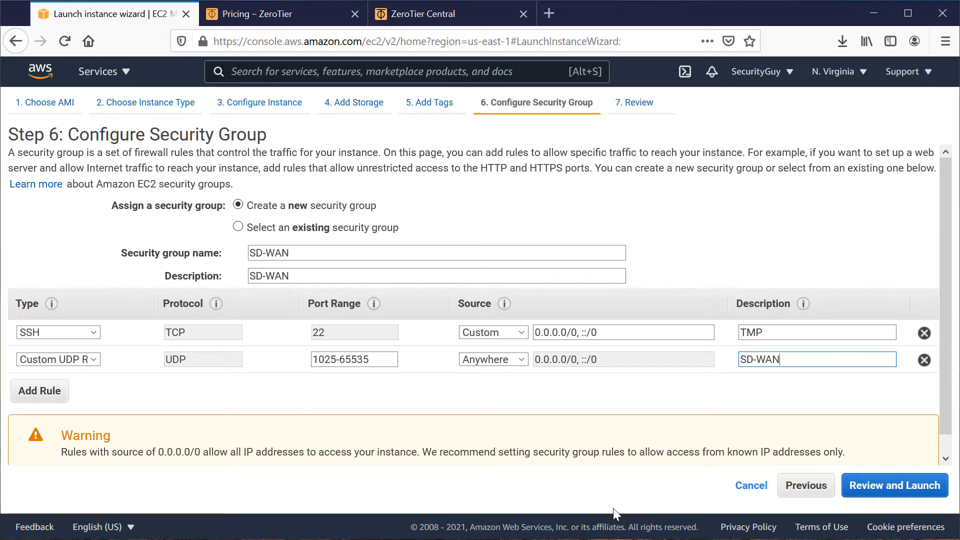
Review and launch the instance with the existing SecurityGuy key pair, acknowledging access to its private key file.
left_click(885, 493)
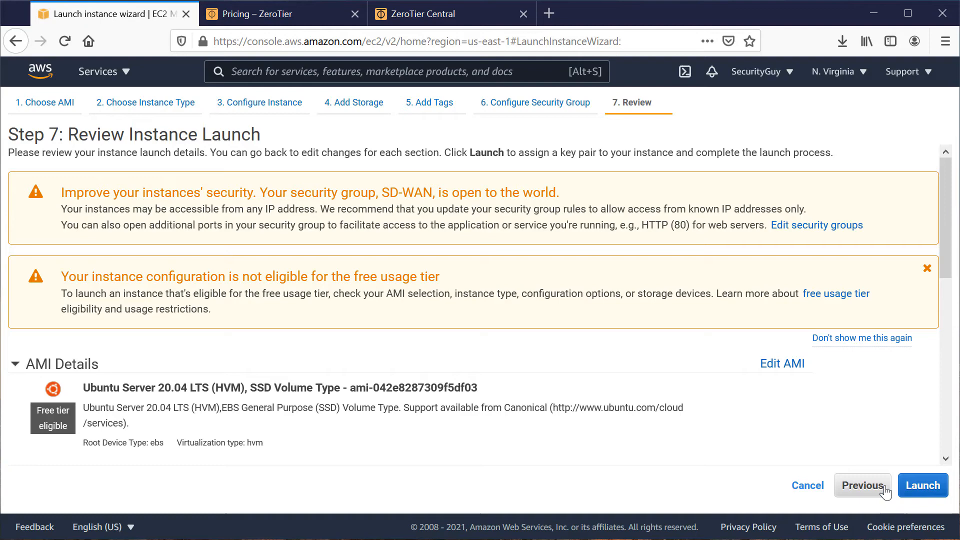
left_click(917, 490)
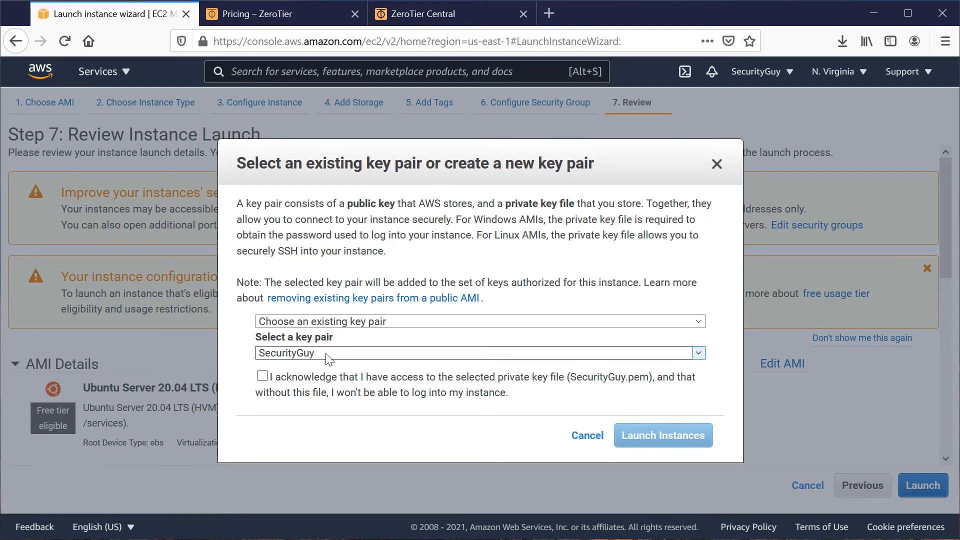
left_click(262, 376)
left_click(623, 436)
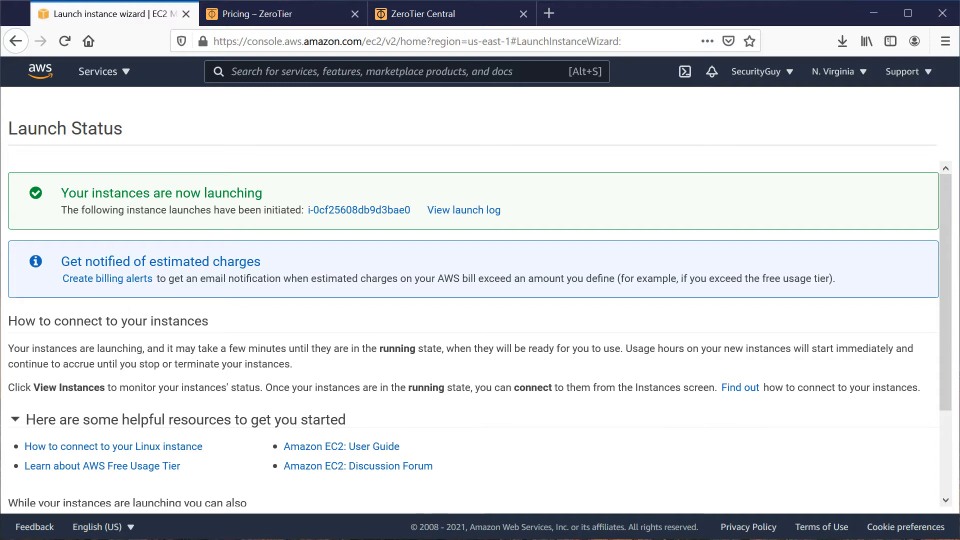
Switch to ZeroTier Central, log in, and create a network.
left_click(423, 19)
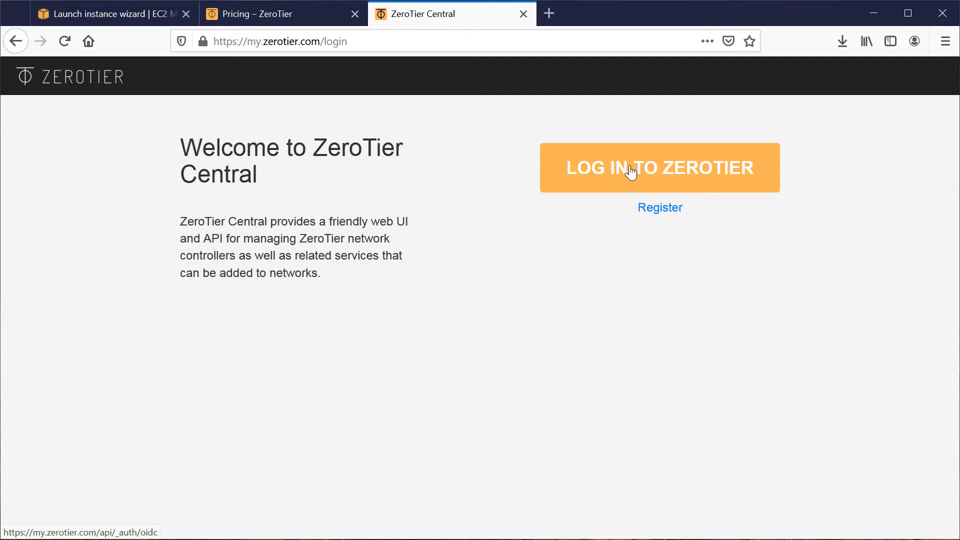
left_click(679, 175)
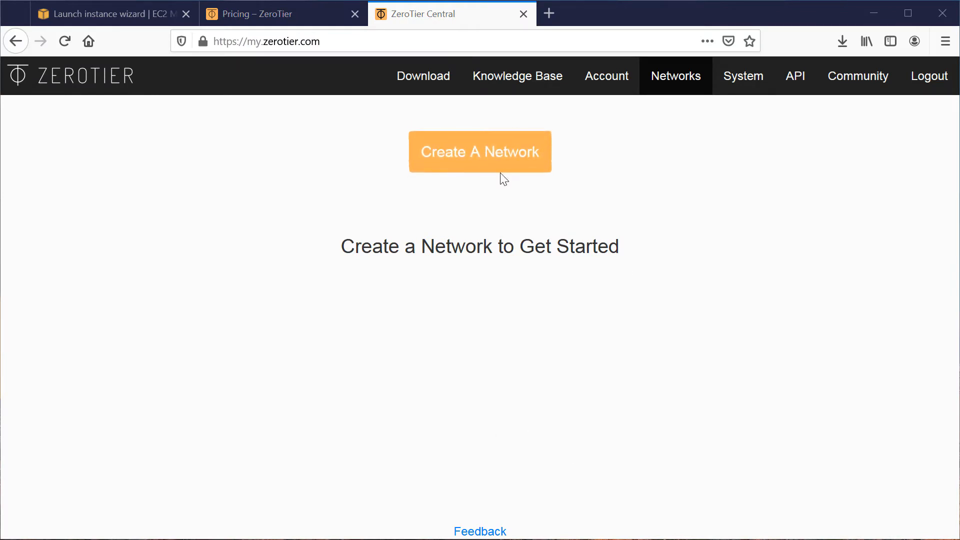
left_click(454, 159)
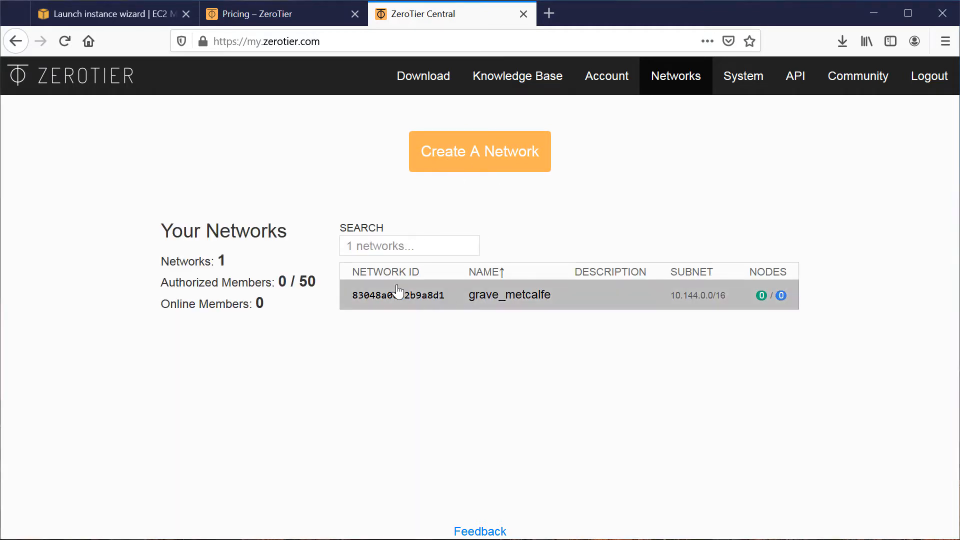
Rename the new ZeroTier network to SecurityGuy1 and select its network ID for copying.
left_click(499, 295)
left_click(323, 391)
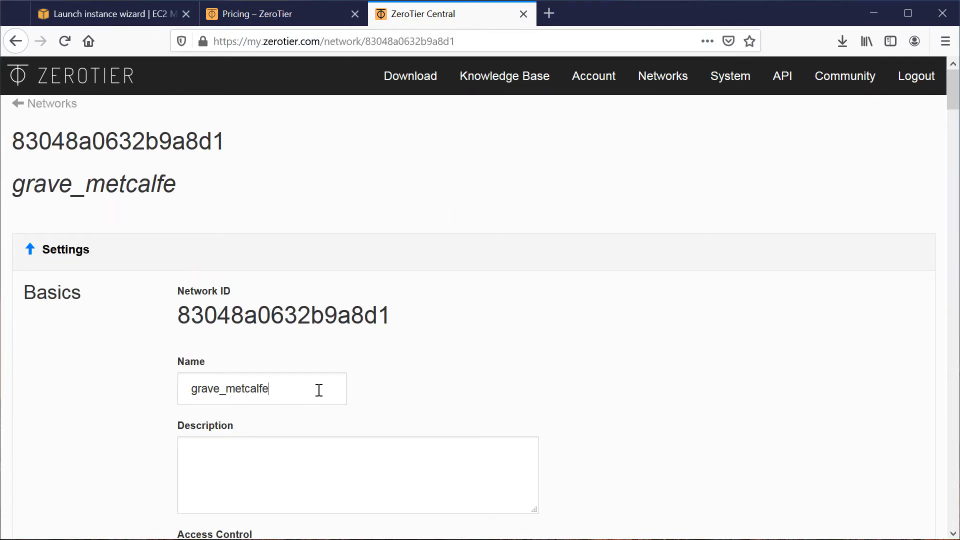
key("ctrl+a")
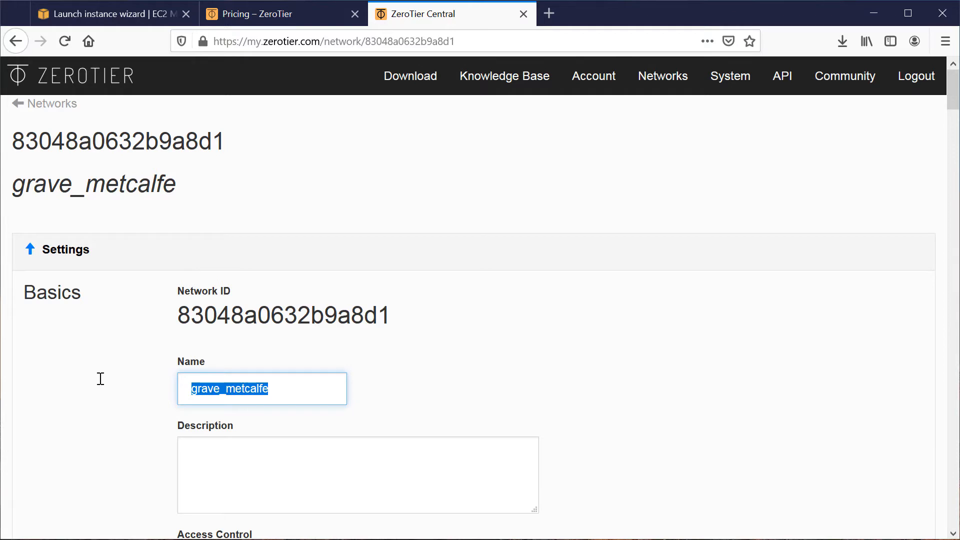
type("SecurityGuy1")
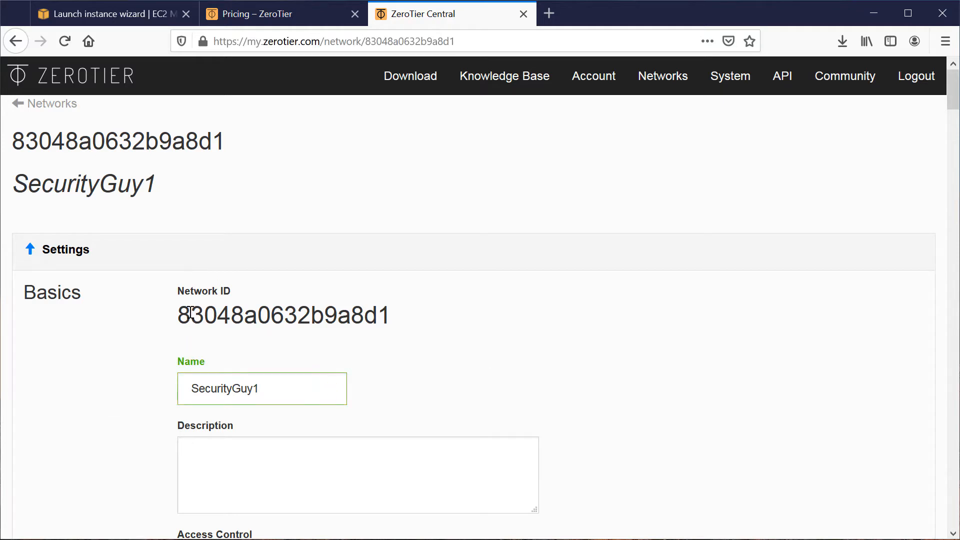
left_click_drag(178, 315, 390, 315)
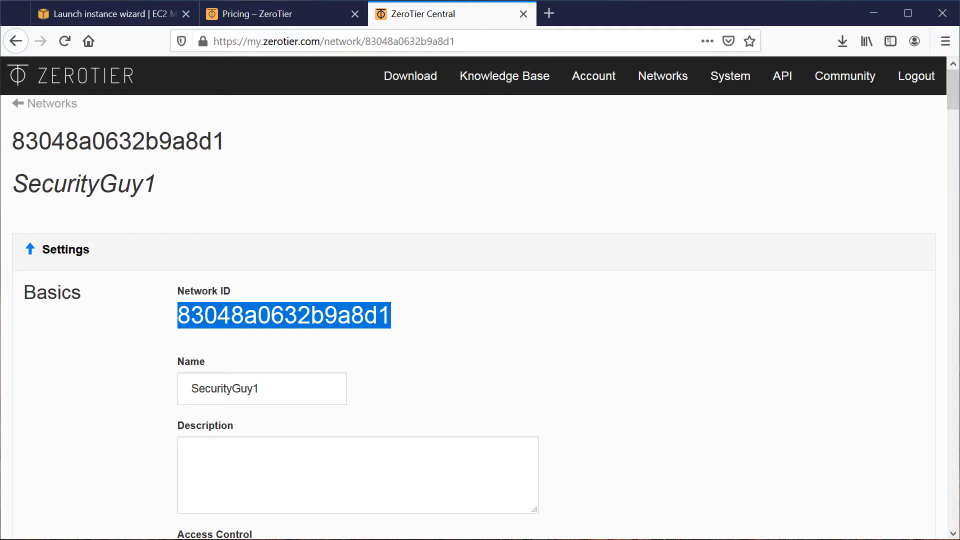
key("alt+Tab")
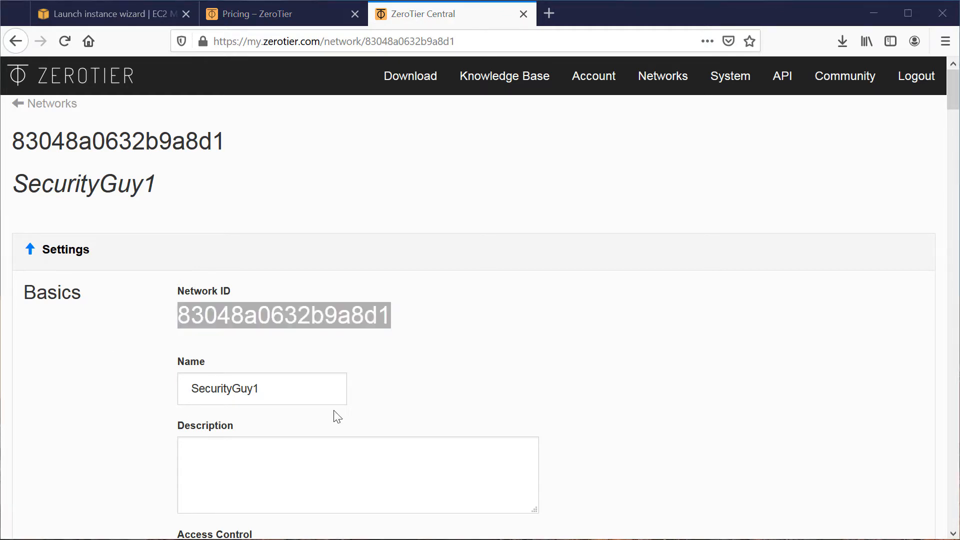
Examine the network's access control, managed routes, IPv4 and IPv6 auto-assign, DNS, and members sections.
scroll(664, 381, "down", 6)
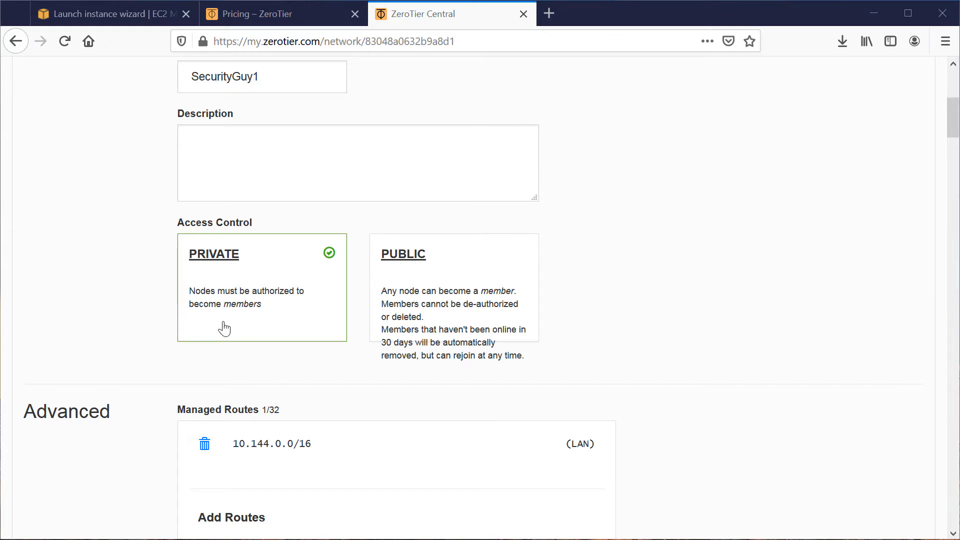
scroll(747, 370, "down", 5)
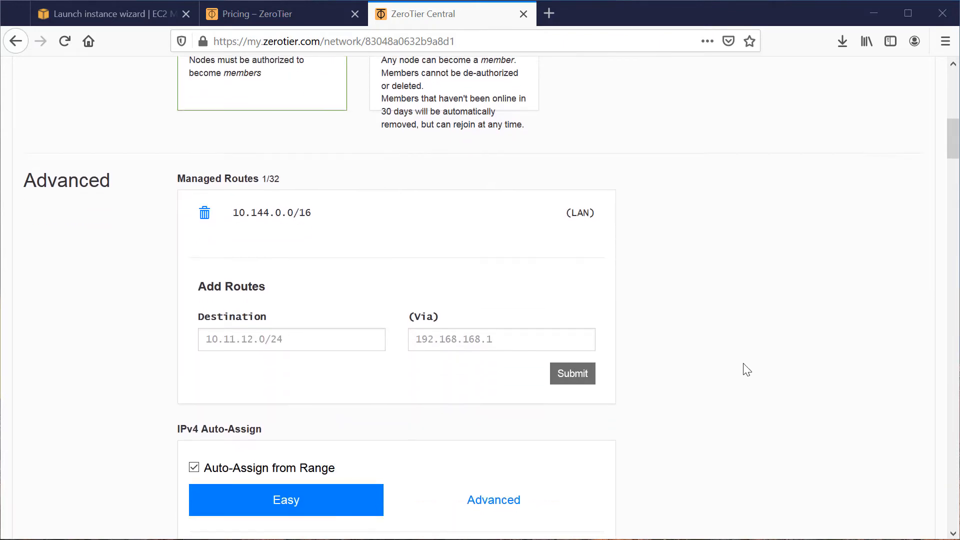
scroll(742, 371, "down", 3)
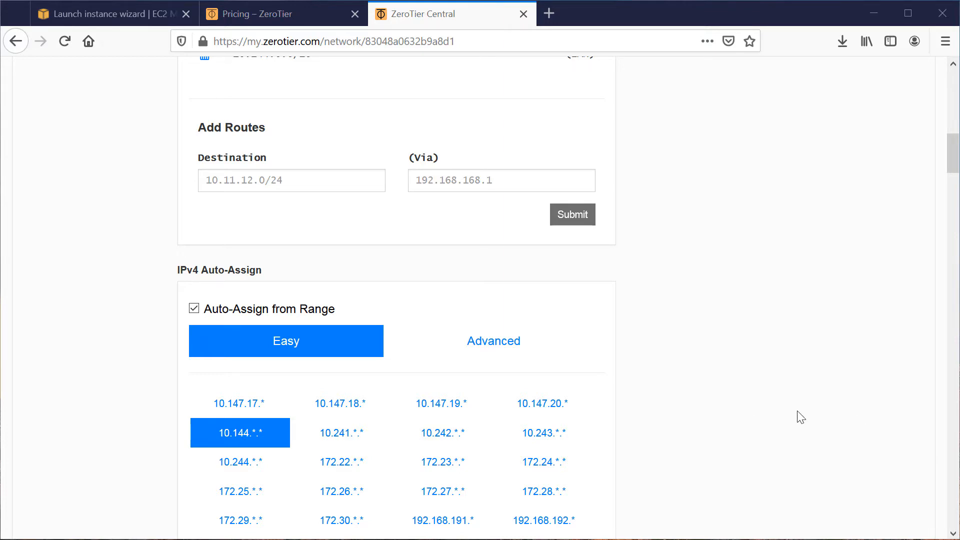
scroll(801, 416, "down", 2)
scroll(800, 416, "down", 2)
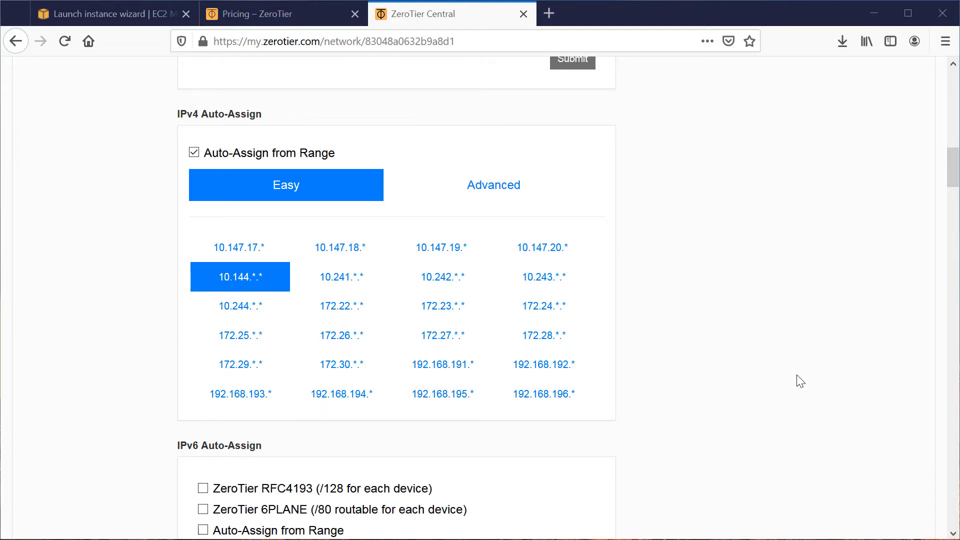
scroll(800, 381, "down", 4)
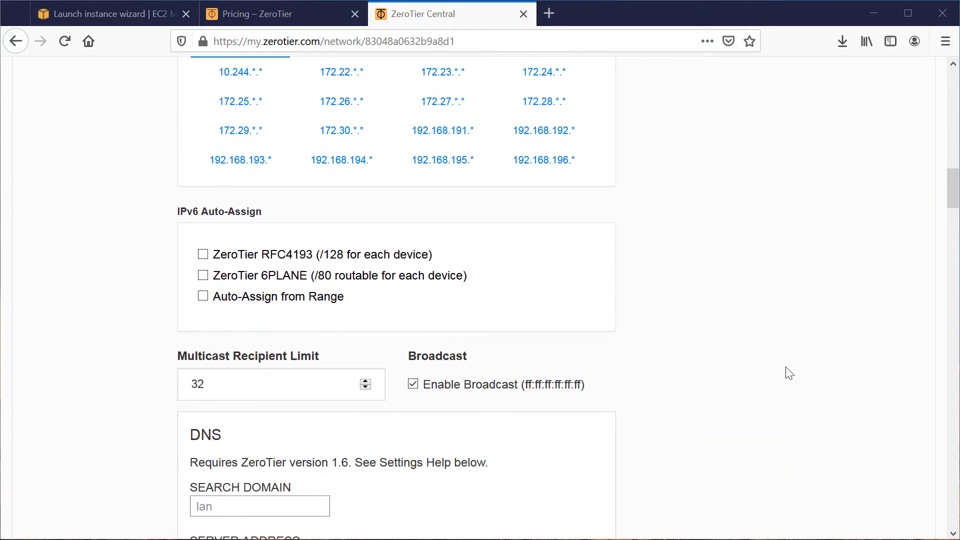
scroll(783, 376, "down", 1)
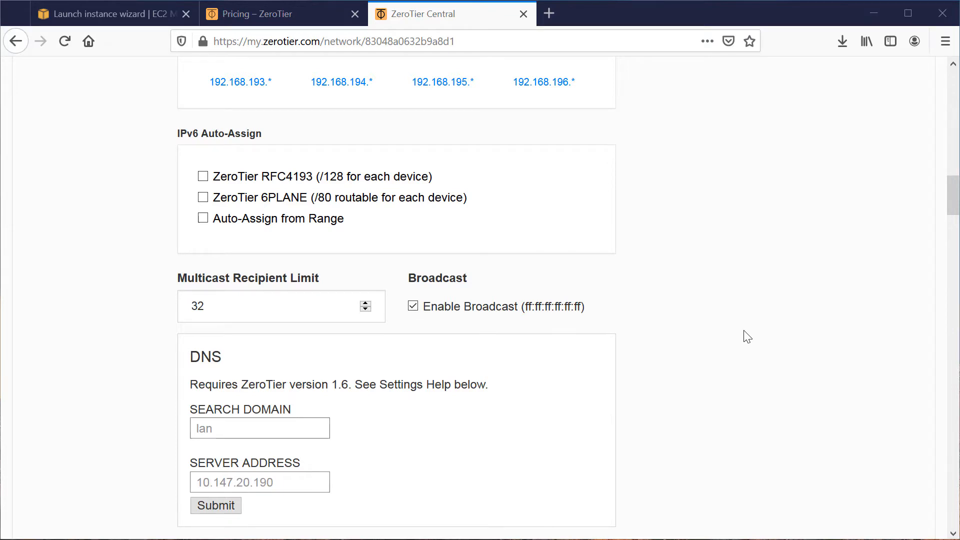
scroll(747, 337, "down", 1)
scroll(747, 337, "down", 4)
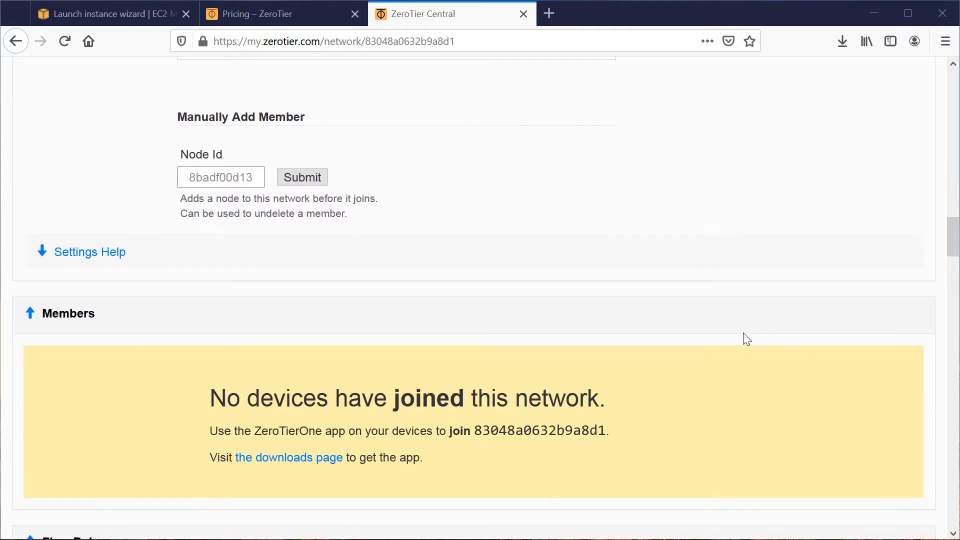
scroll(745, 340, "up", 15)
scroll(740, 349, "up", 10)
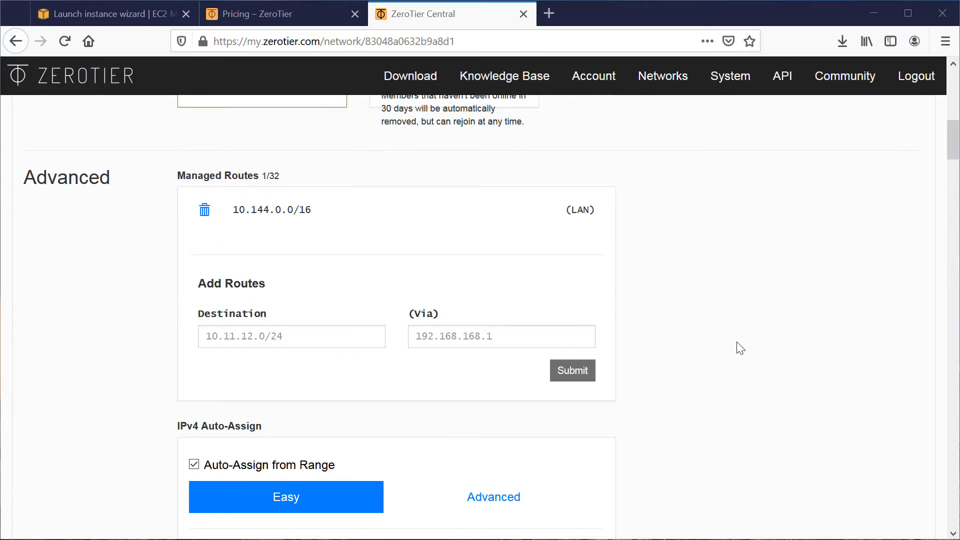
scroll(740, 348, "down", 9)
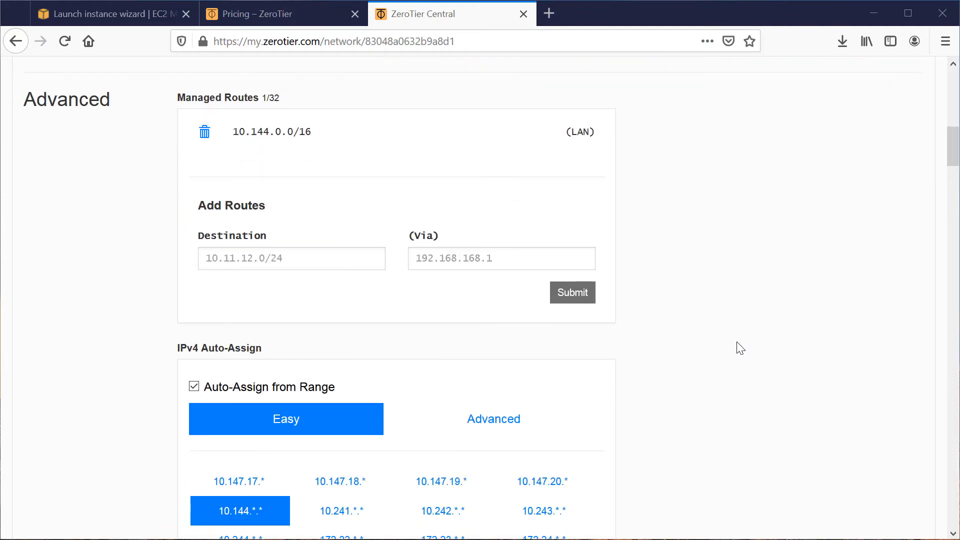
scroll(741, 349, "down", 10)
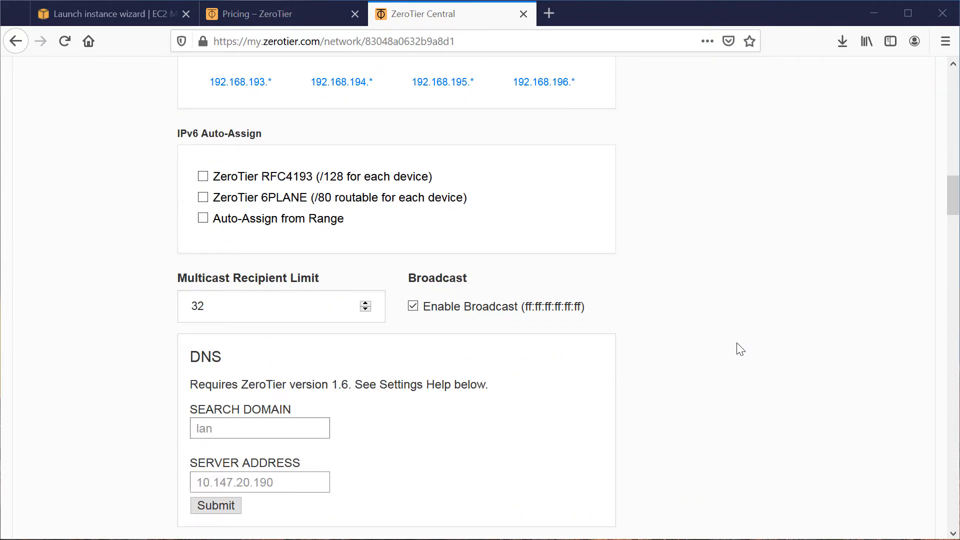
scroll(740, 349, "down", 8)
scroll(737, 343, "down", 5)
scroll(737, 345, "up", 3)
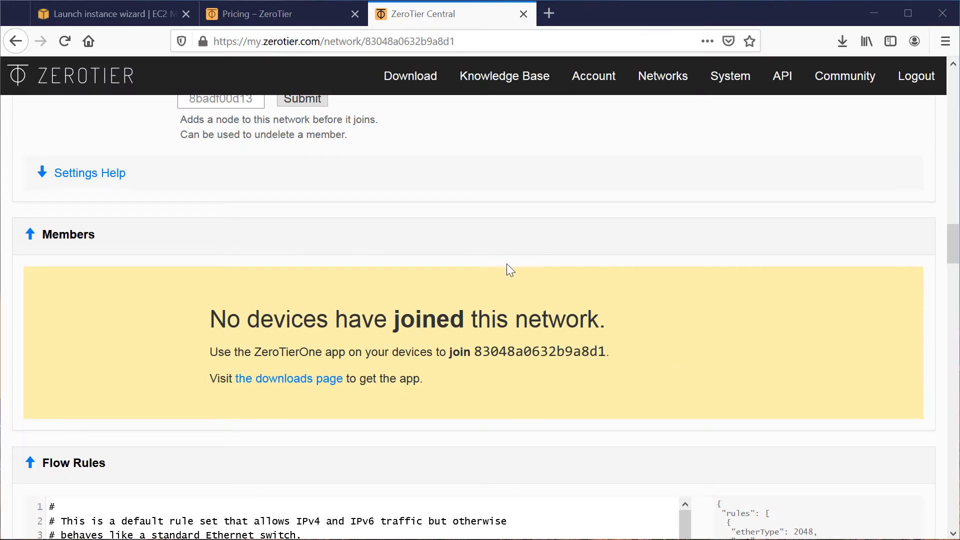
Switch back to the AWS console, search for ec2, and open the EC2 service dashboard.
left_click(69, 18)
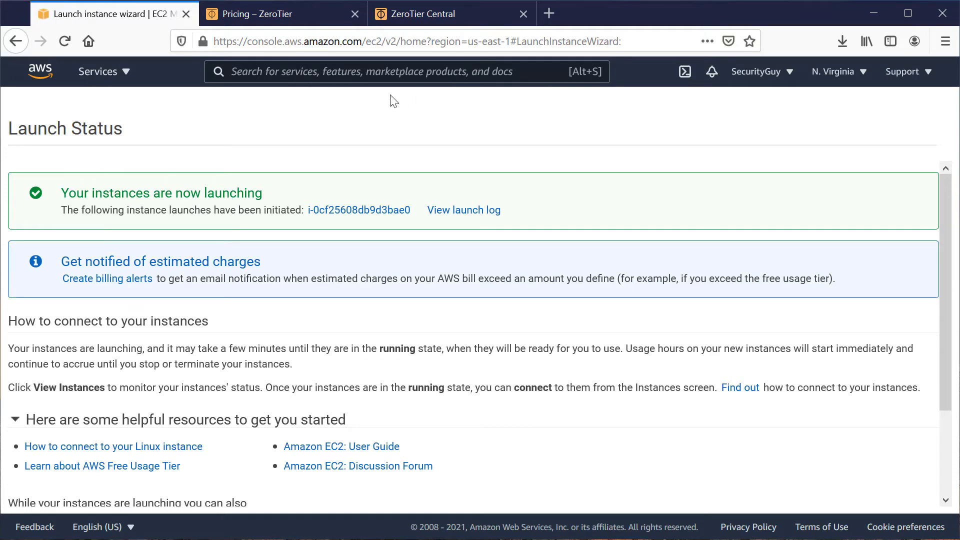
type("ec2")
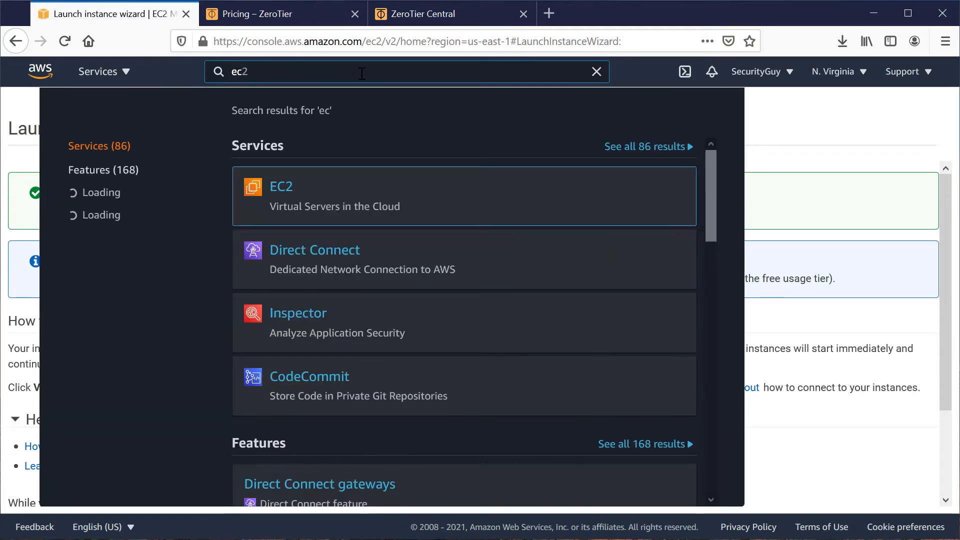
left_click(292, 185)
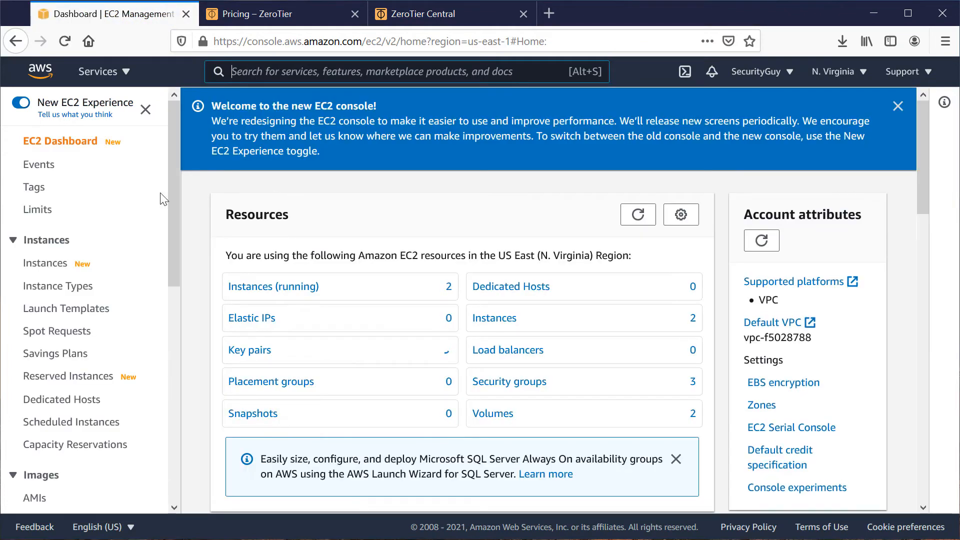
Stop source/destination checking on the SD-WAN-Router instance and save the change.
left_click(54, 266)
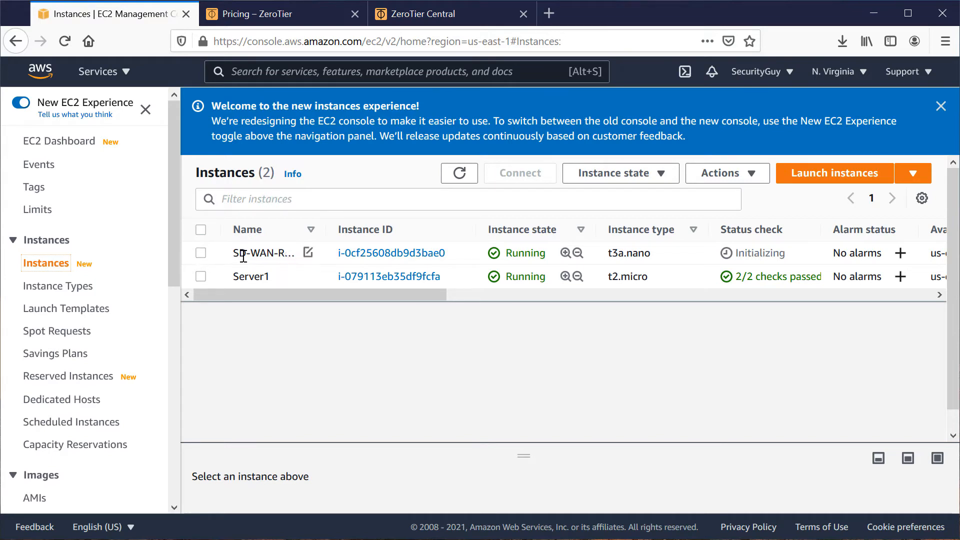
left_click(201, 253)
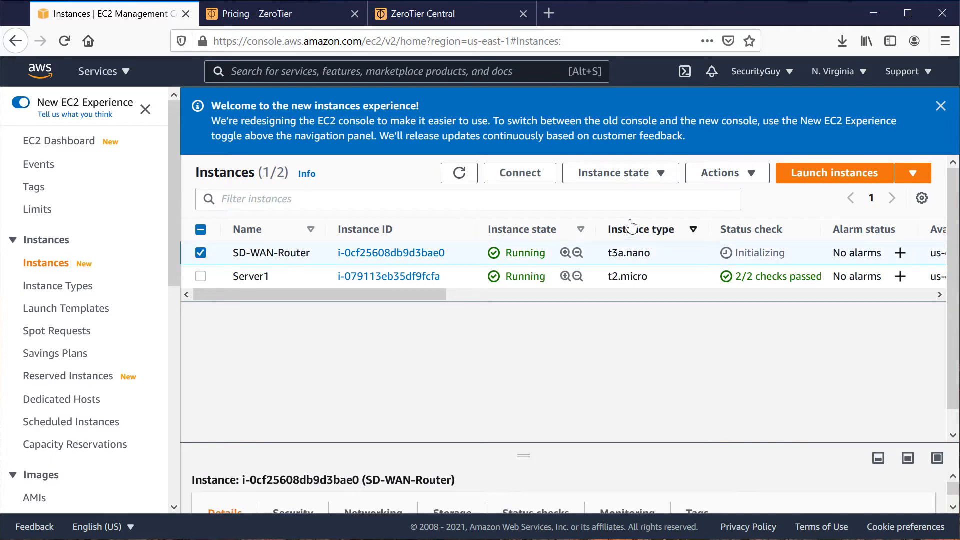
left_click(736, 175)
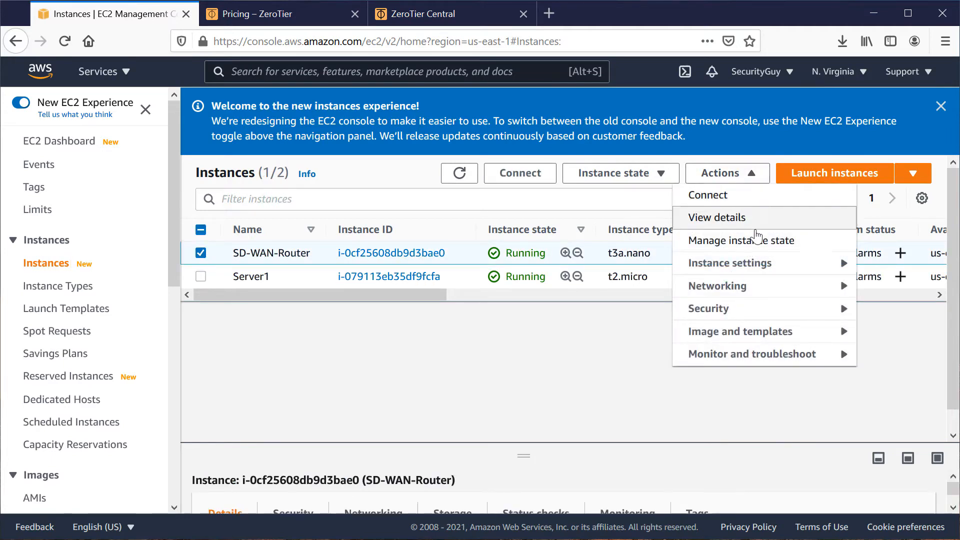
mouse_move(755, 295)
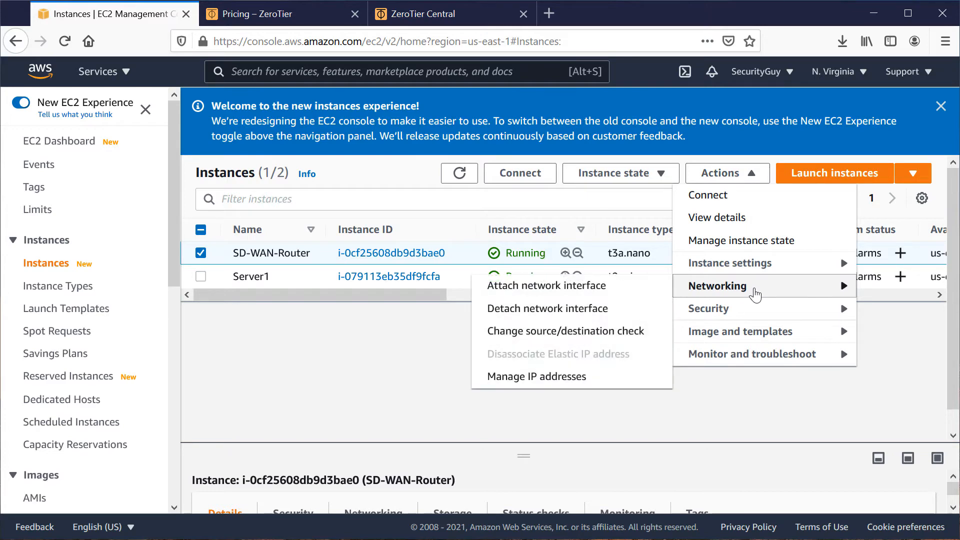
left_click(583, 338)
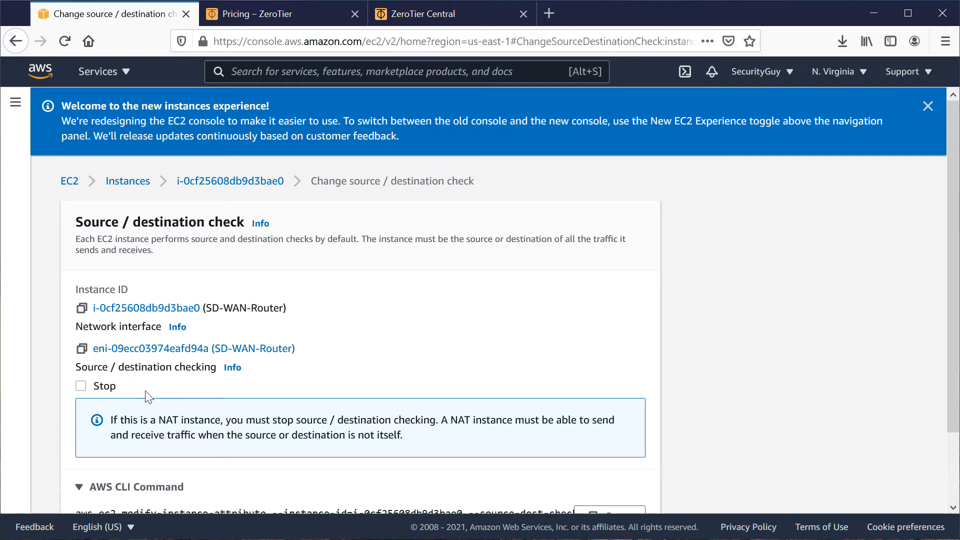
left_click(81, 386)
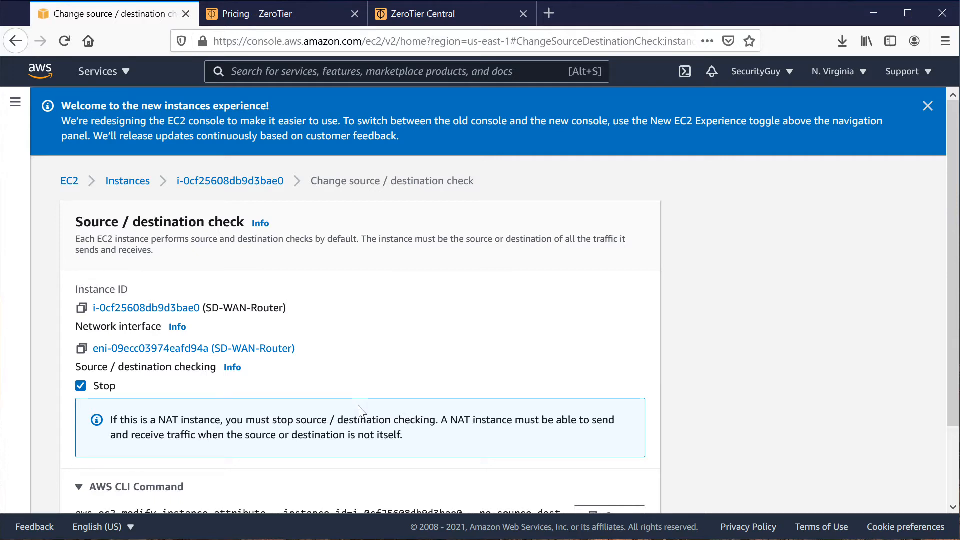
scroll(358, 410, "down", 1)
scroll(358, 410, "down", 2)
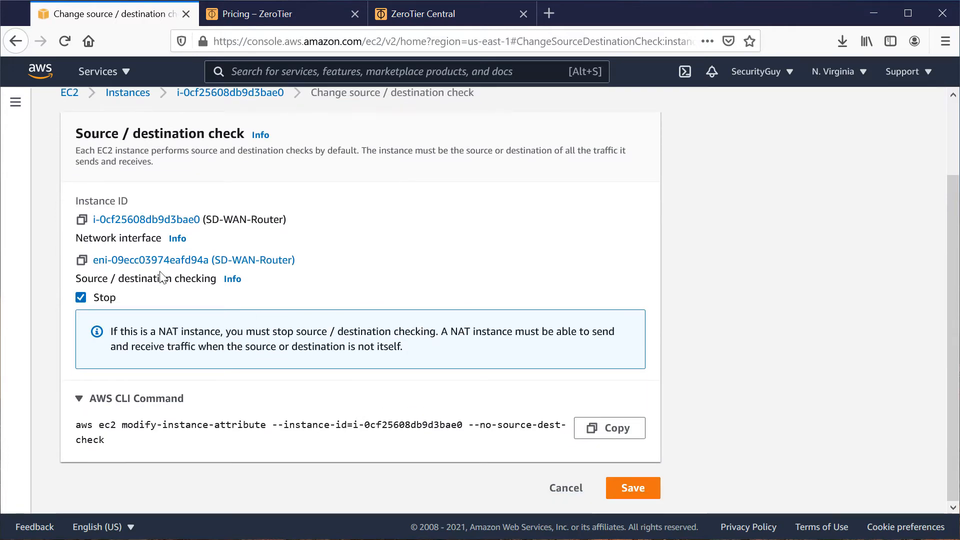
left_click(633, 488)
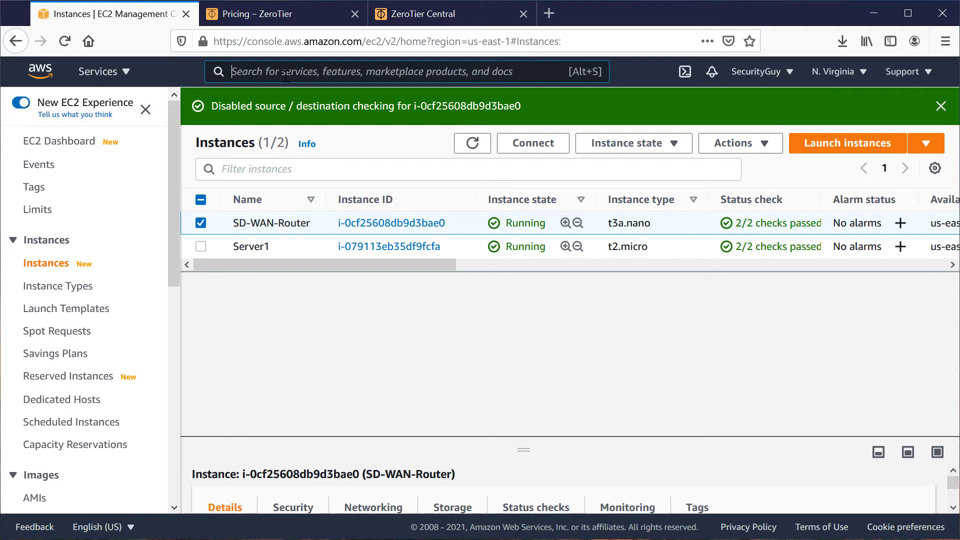
Search for vpc, open the VPC service, and add an empty route row to the main route table's routes.
type("vpc")
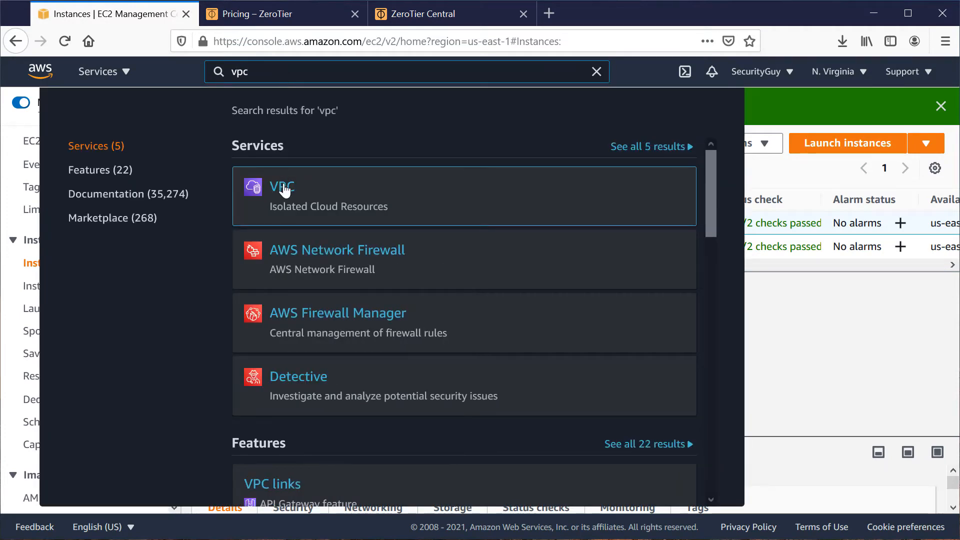
left_click(284, 189)
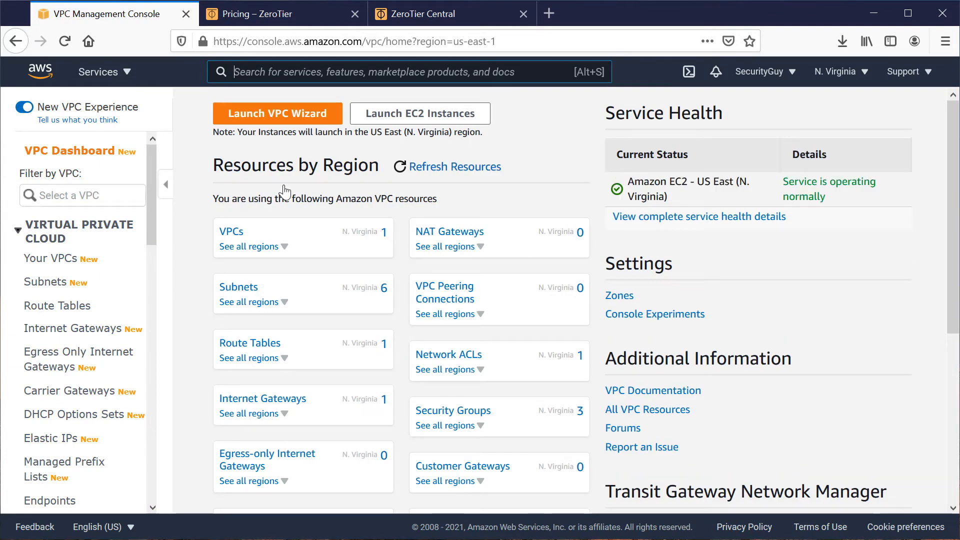
left_click(46, 309)
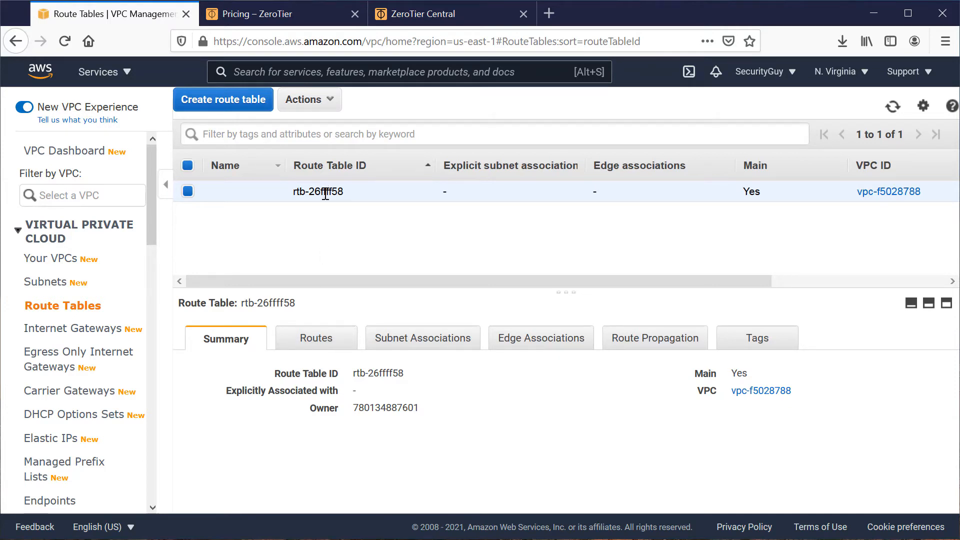
left_click(312, 342)
left_click(239, 385)
left_click(28, 334)
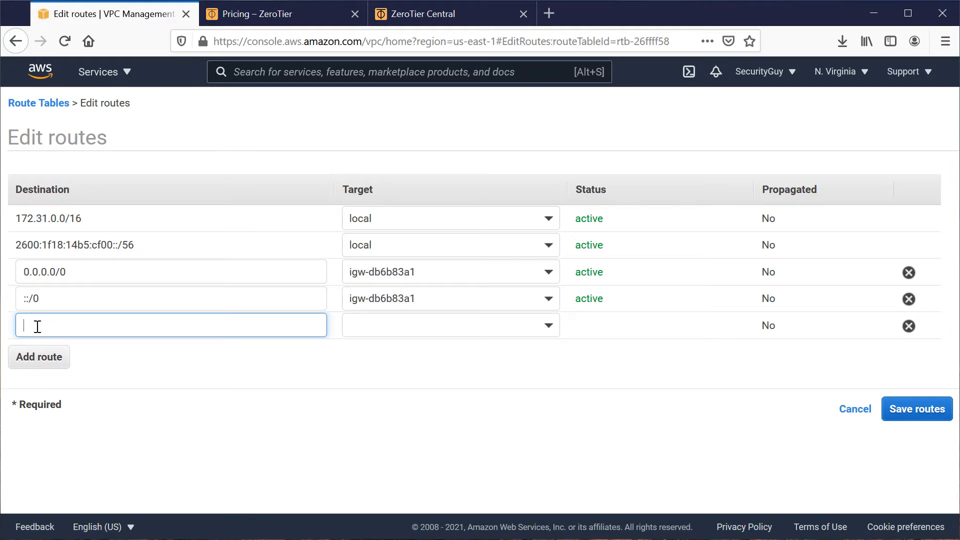
Switch to ZeroTier Central and copy the managed route 10.144.0.0/16 of the network.
left_click(421, 17)
scroll(350, 363, "up", 10)
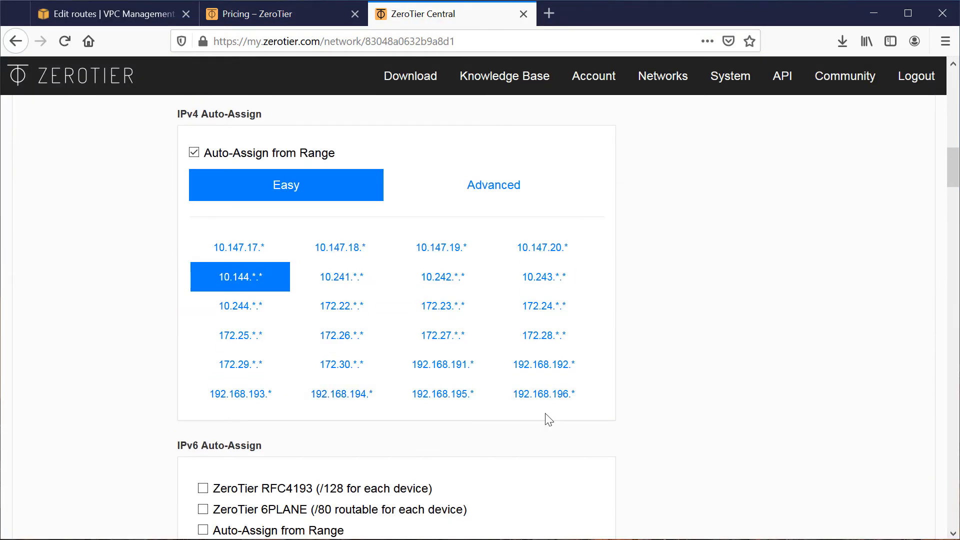
scroll(548, 421, "up", 5)
scroll(552, 424, "up", 5)
scroll(551, 425, "down", 9)
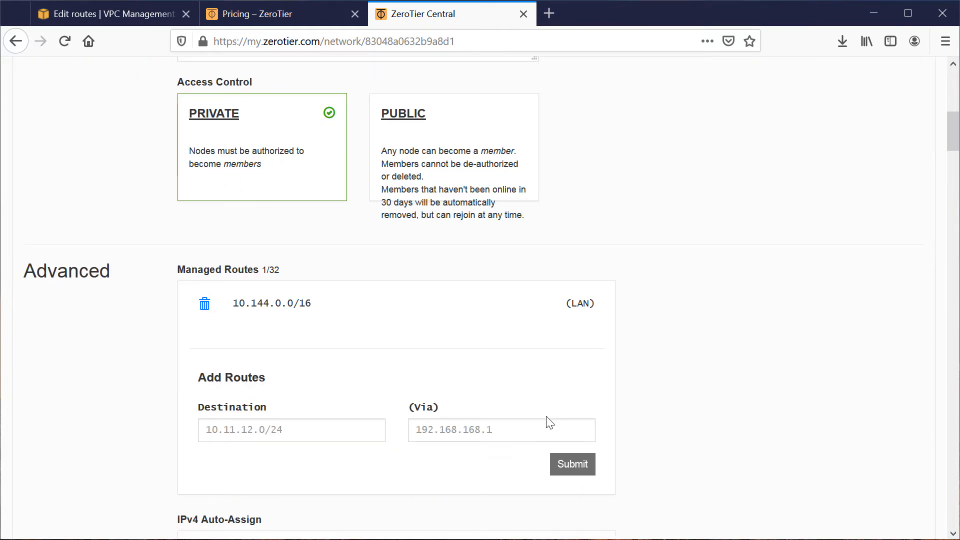
left_click_drag(315, 308, 235, 309)
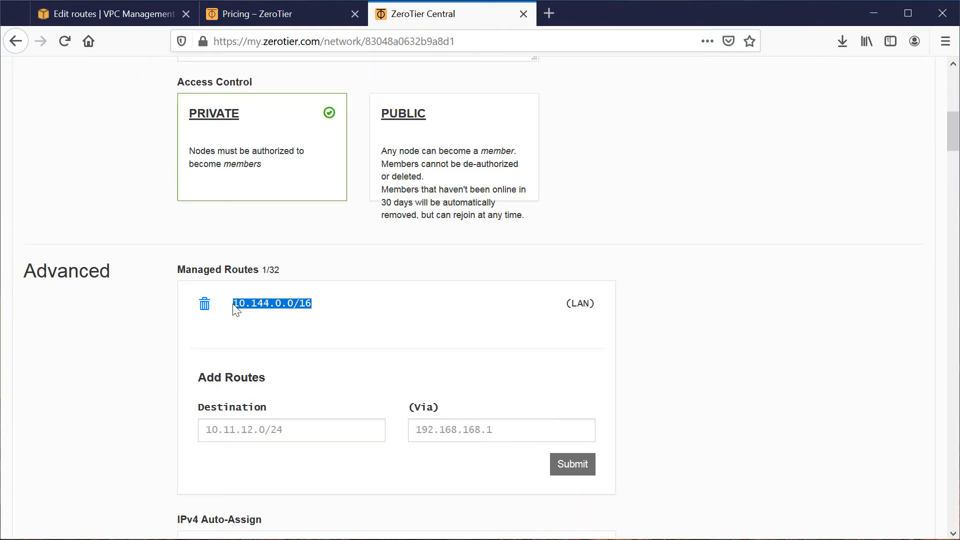
right_click(246, 304)
left_click(261, 317)
Back in the AWS console, add a route for 10.144.0.0/16 targeting the SD-WAN-Router instance, save it, and check the route list.
left_click(65, 14)
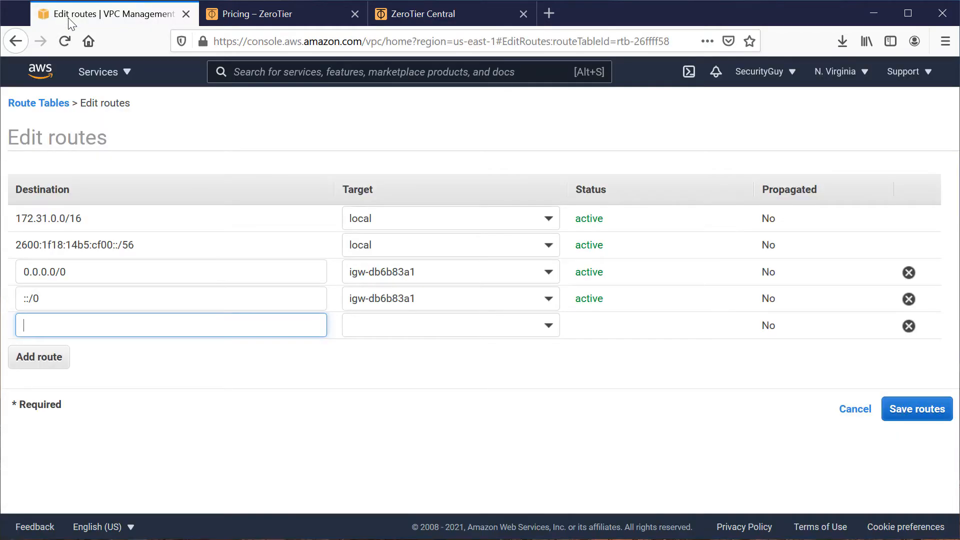
right_click(53, 328)
left_click(87, 388)
left_click(549, 327)
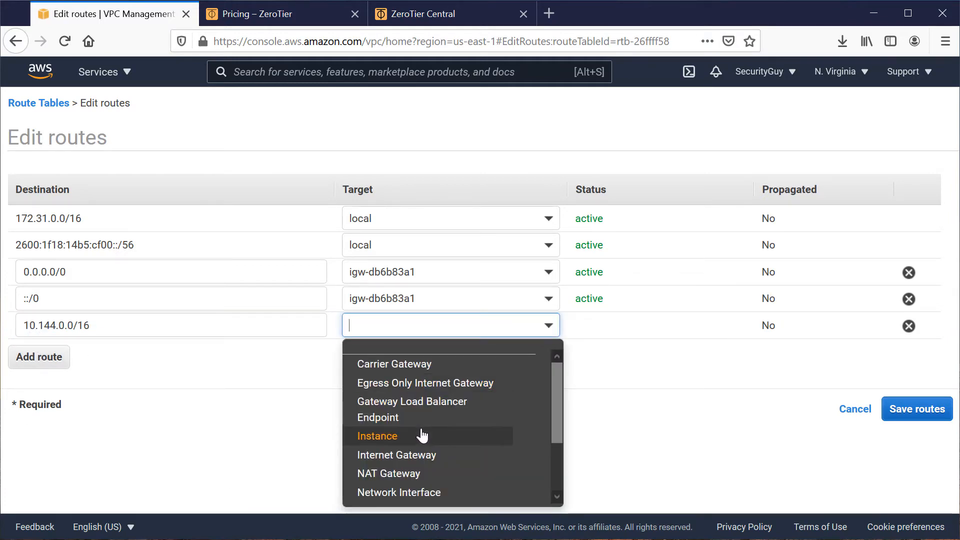
left_click(398, 444)
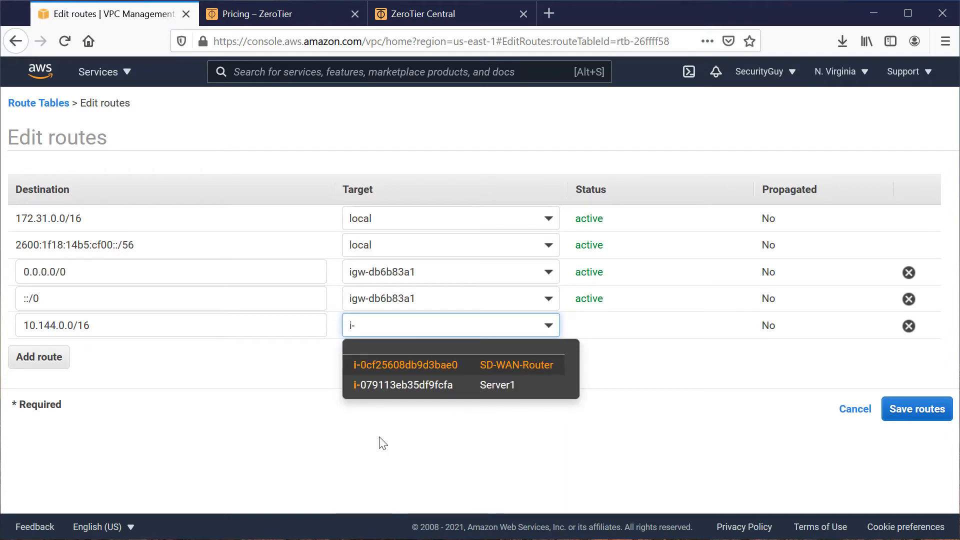
left_click(508, 370)
left_click(920, 411)
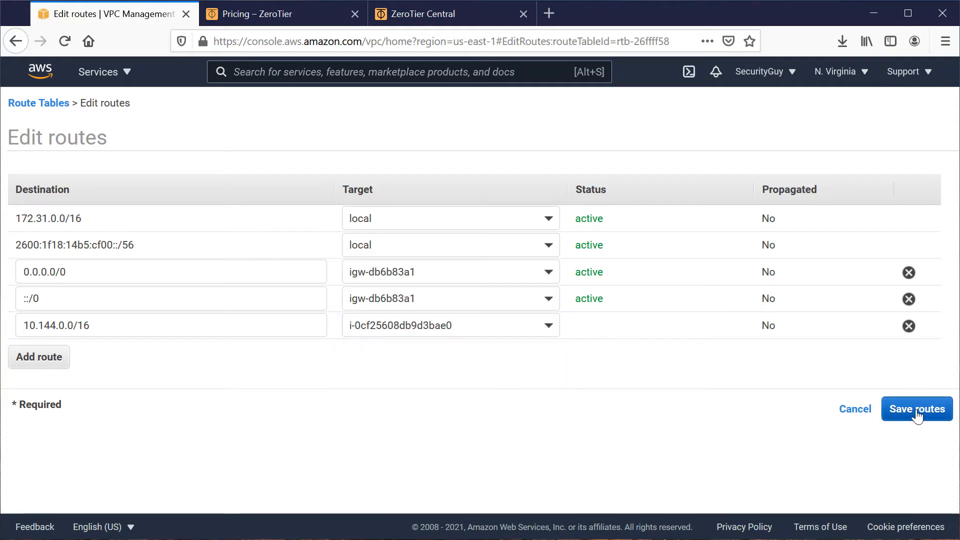
left_click(697, 235)
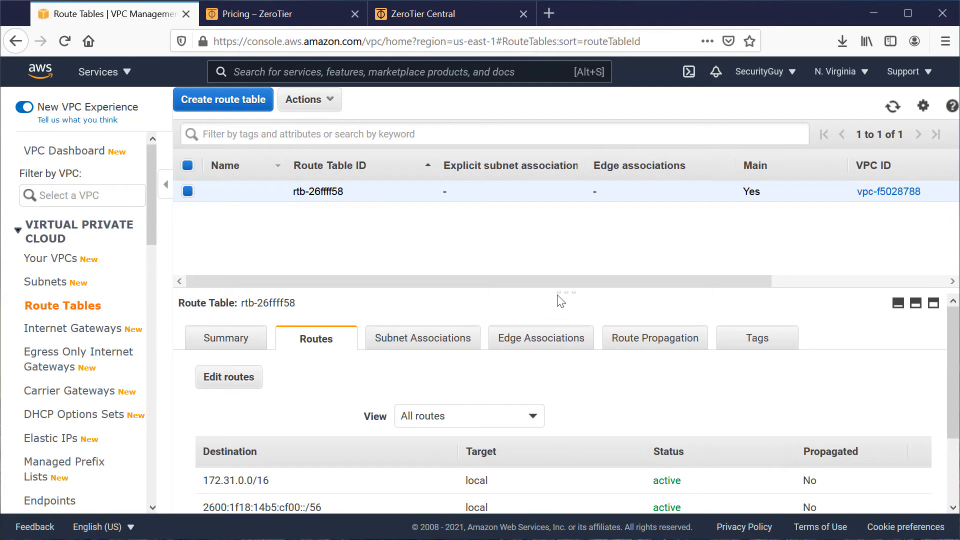
left_click_drag(563, 292, 578, 192)
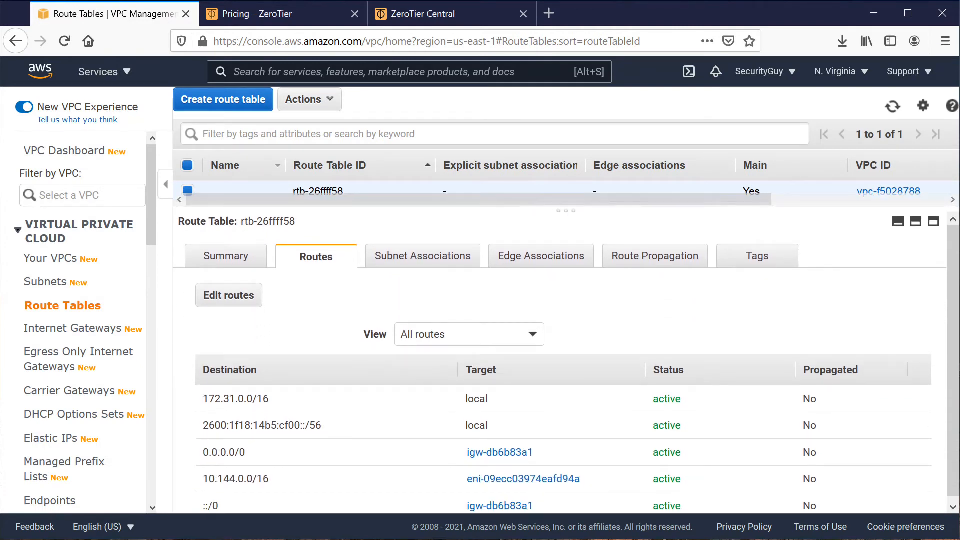
scroll(332, 455, "down", 1)
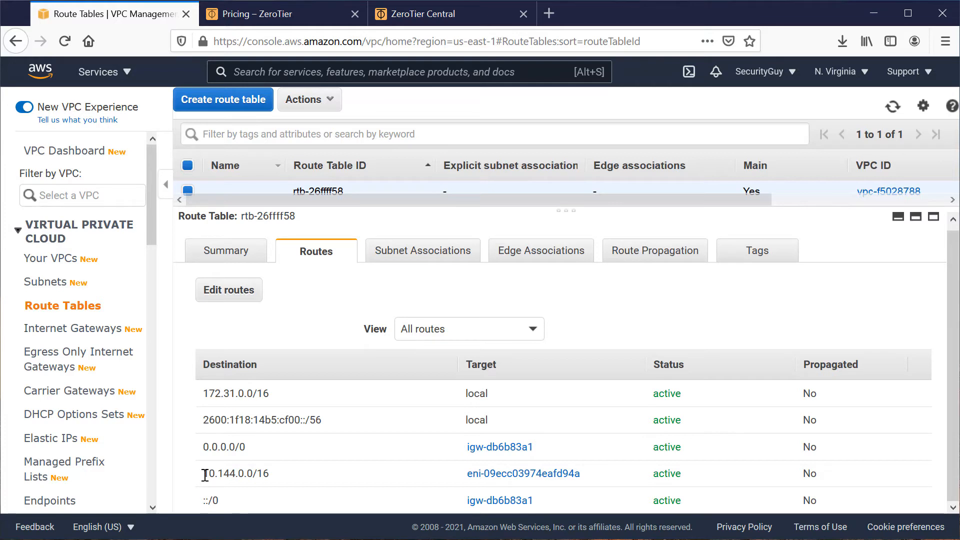
left_click_drag(203, 478, 282, 482)
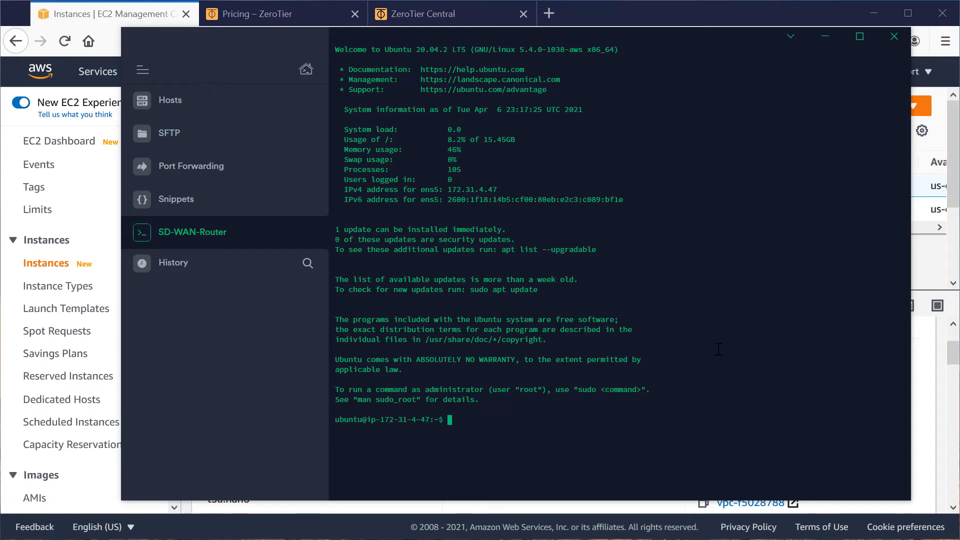
In the SD-WAN-Router terminal session, start a root shell with sudo -i and refresh the package lists with apt update.
type("sudo -i")
key("Return")
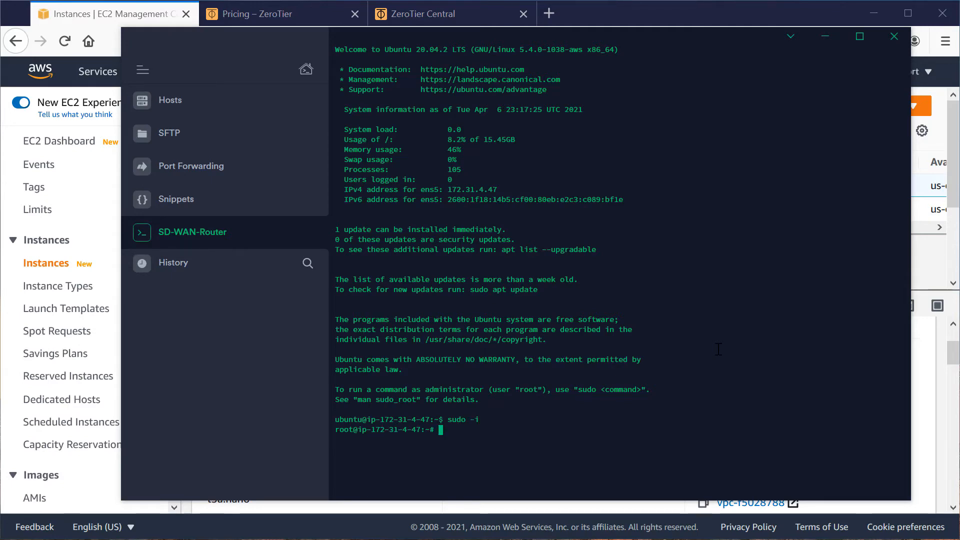
type("apt update")
key("Return")
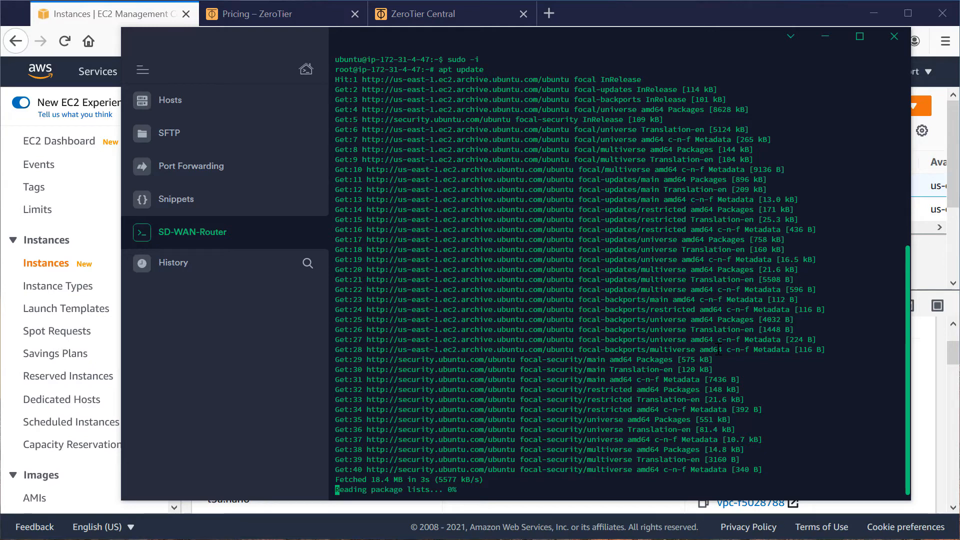
Upgrade the router's installed packages with apt upgrade and accept the installation.
type("apt upgrade")
key("Return")
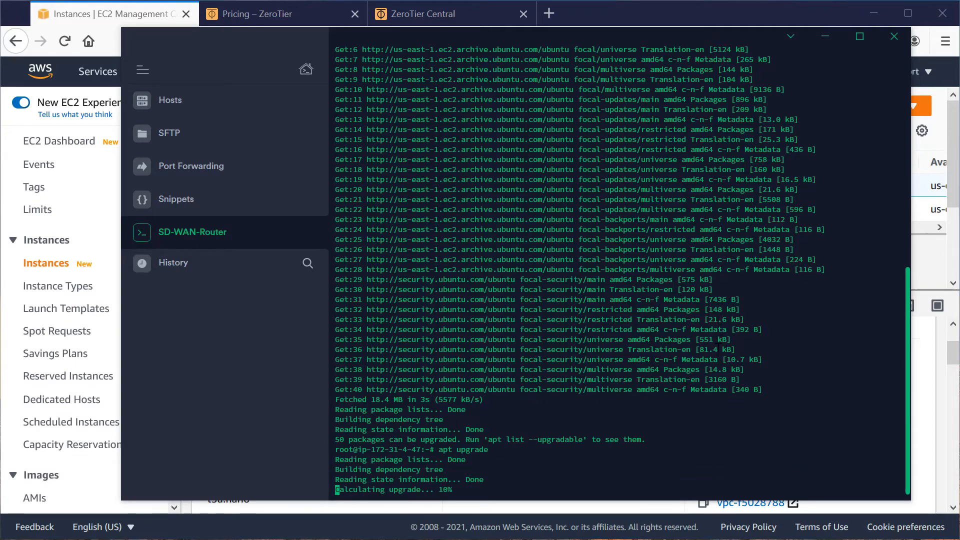
type("y")
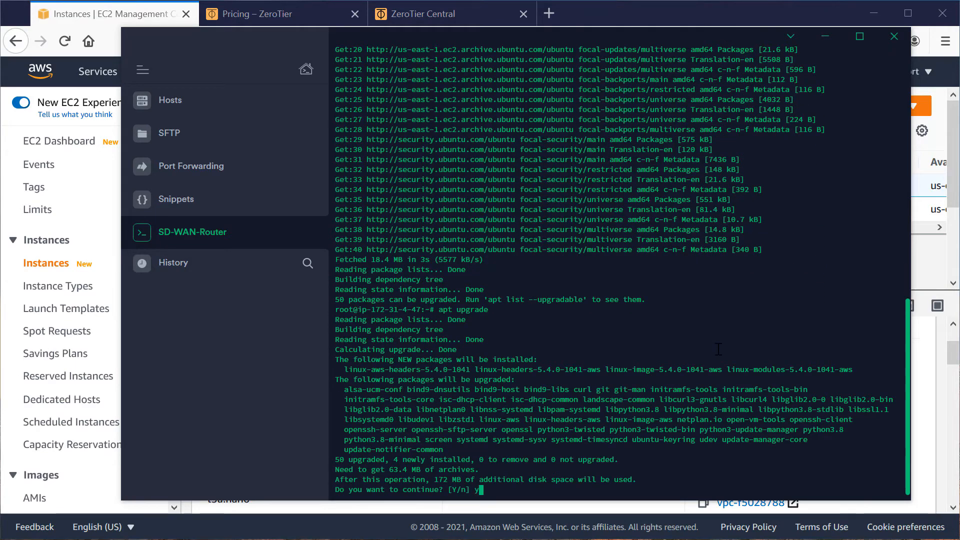
key("Return")
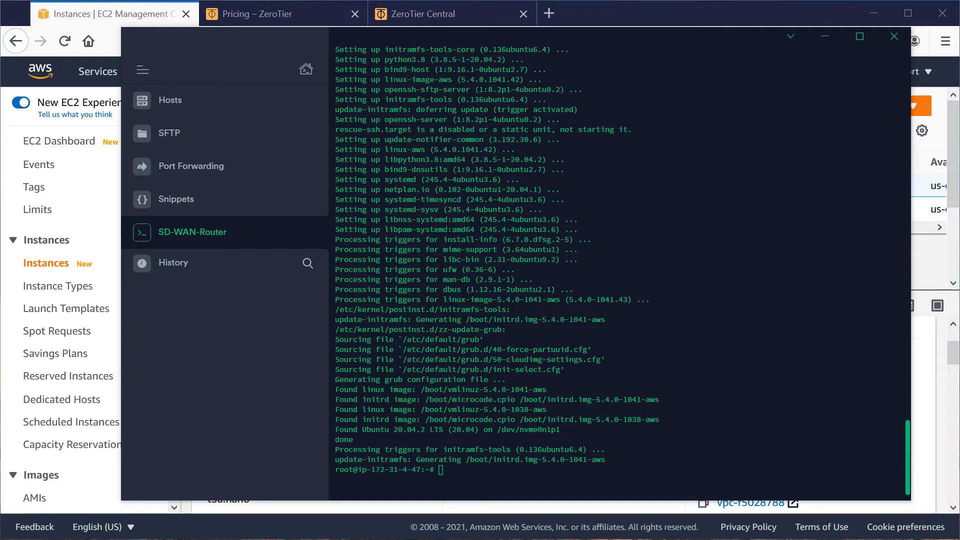
Open /etc/sysctl.conf in the vi editor.
left_click(539, 477)
type("vi ")
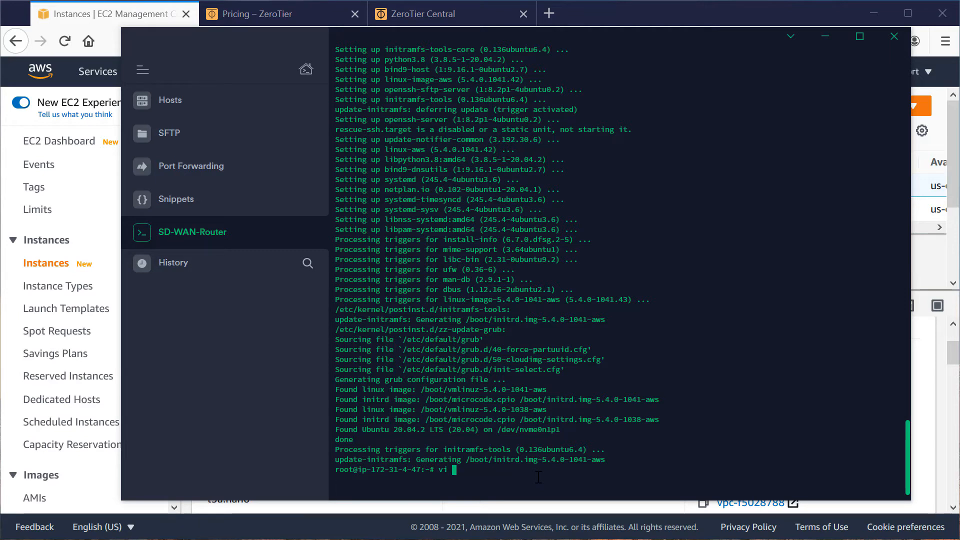
type("/etc/")
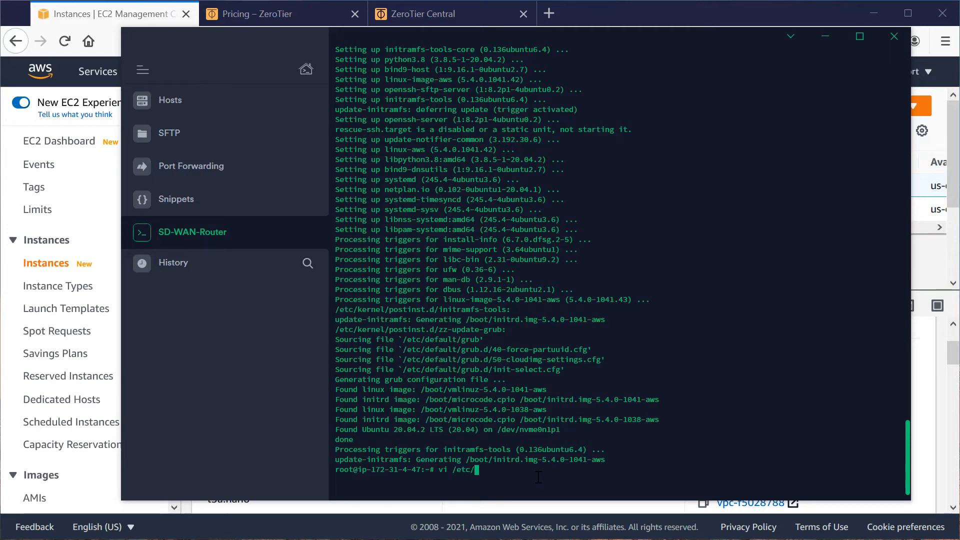
type("sysctl.conf")
key("Return")
Find ipv4 in the file, uncomment the net.ipv4.ip_forward=1 line, then save the file and quit the editor.
type("/")
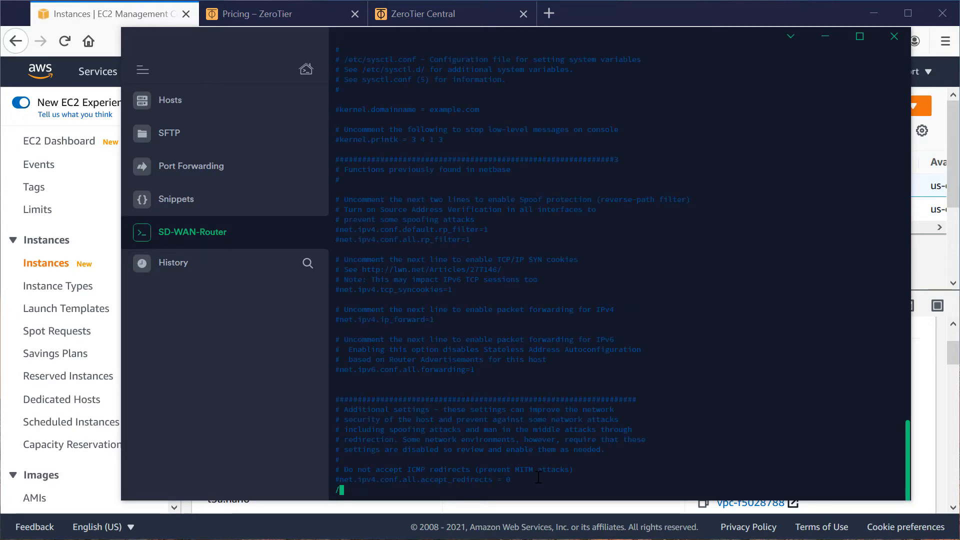
type("ipv4")
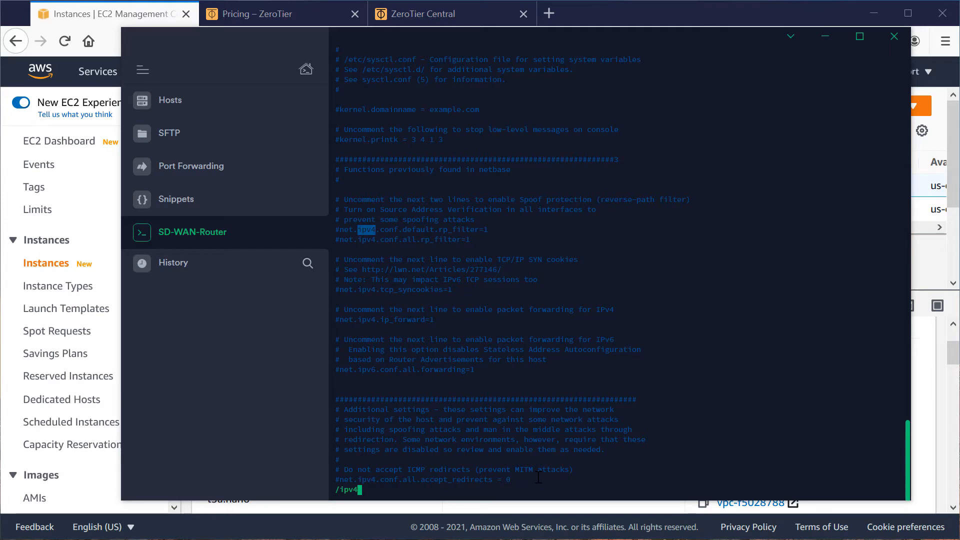
key("Return")
key("n")
key("n")
key("n")
key("Left")
key("Left")
key("Left")
key("Left")
key("Left")
key("x")
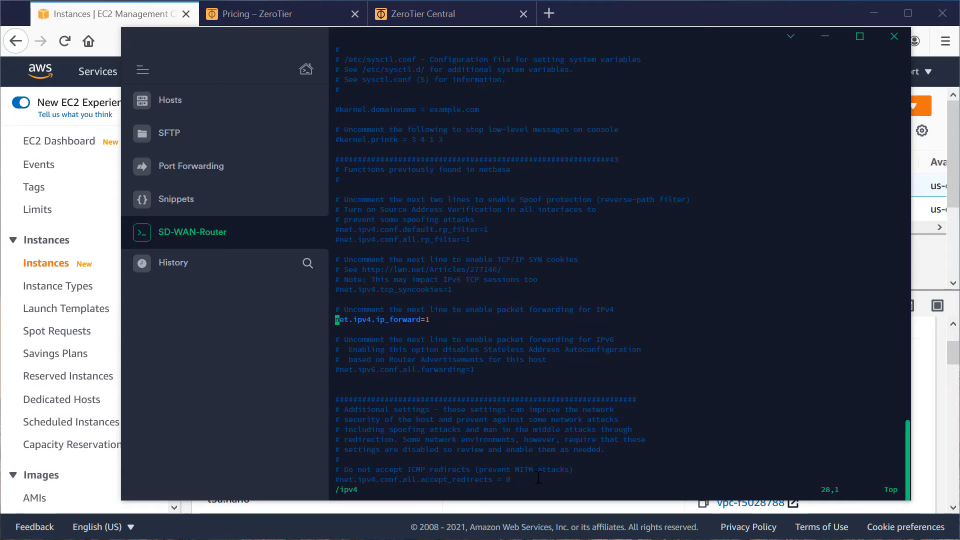
type(":wq")
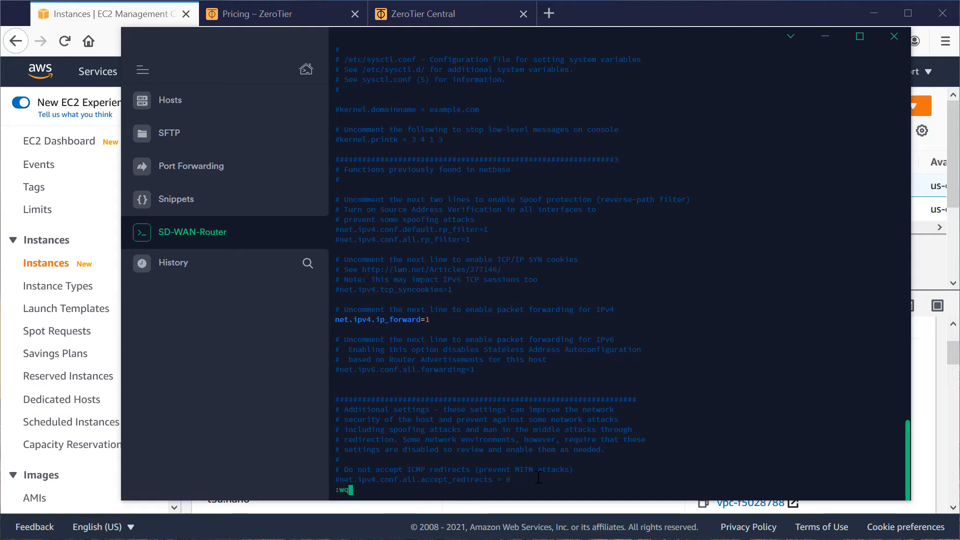
key("Return")
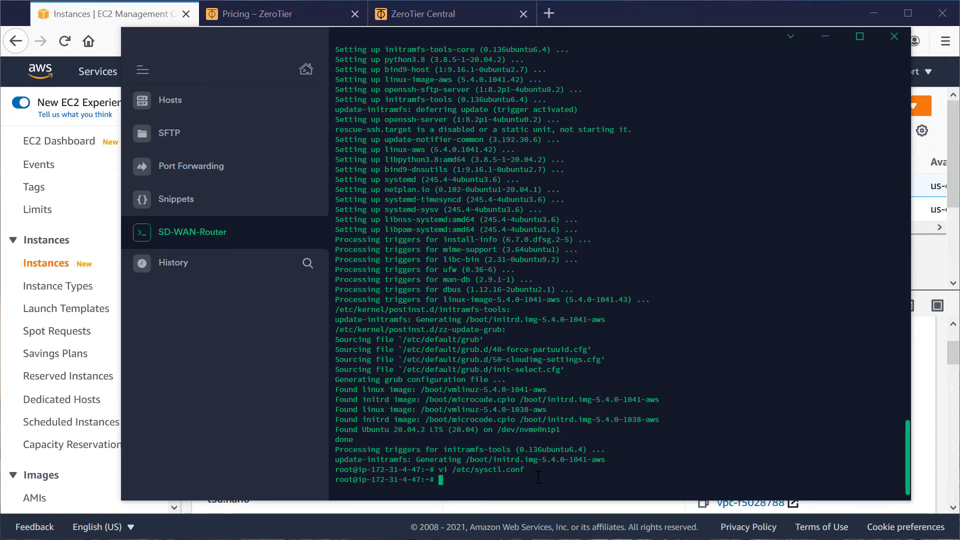
type("reboot")
key("Return")
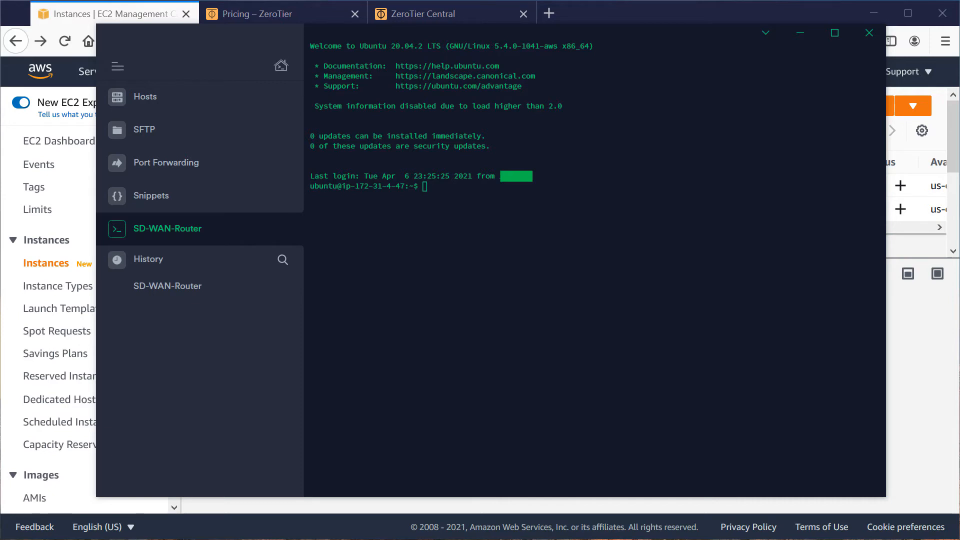
left_click(430, 294)
type("curl -s https://install.zerotier.com | sudo bash")
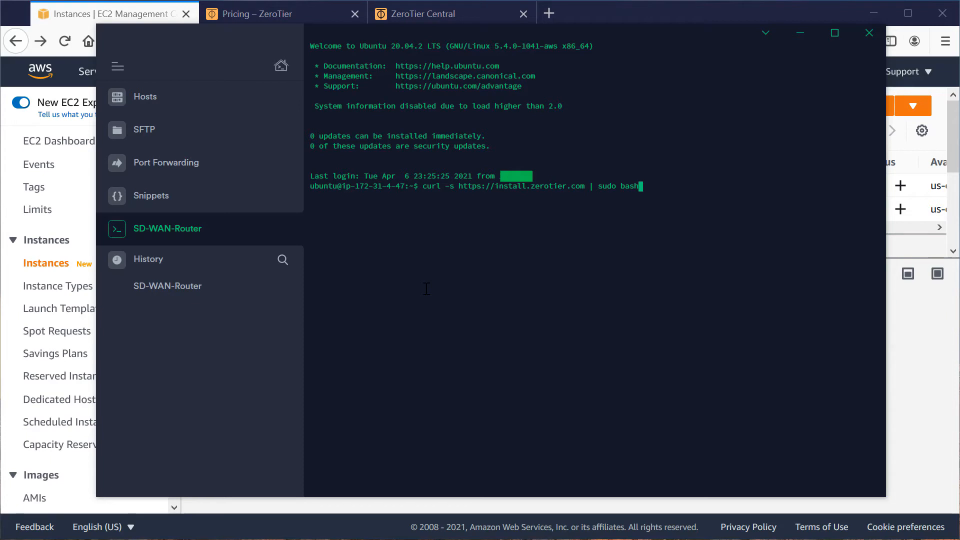
key("Return")
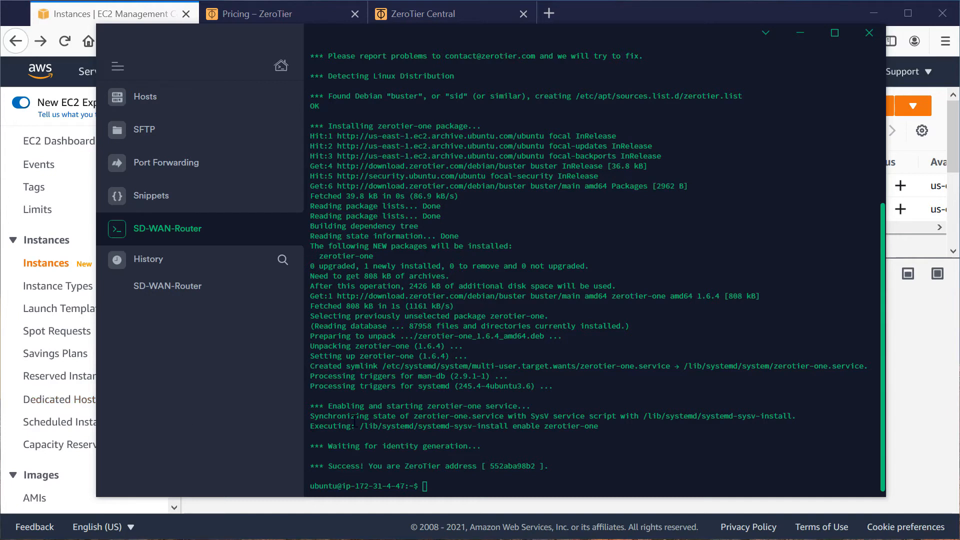
Join the router to the ZeroTier network with sudo zerotier-cli join 83048a0632b9a8d1.
left_click(635, 443)
type("sudo")
type("zerotier-cli join 83048a0632b9a8d1")
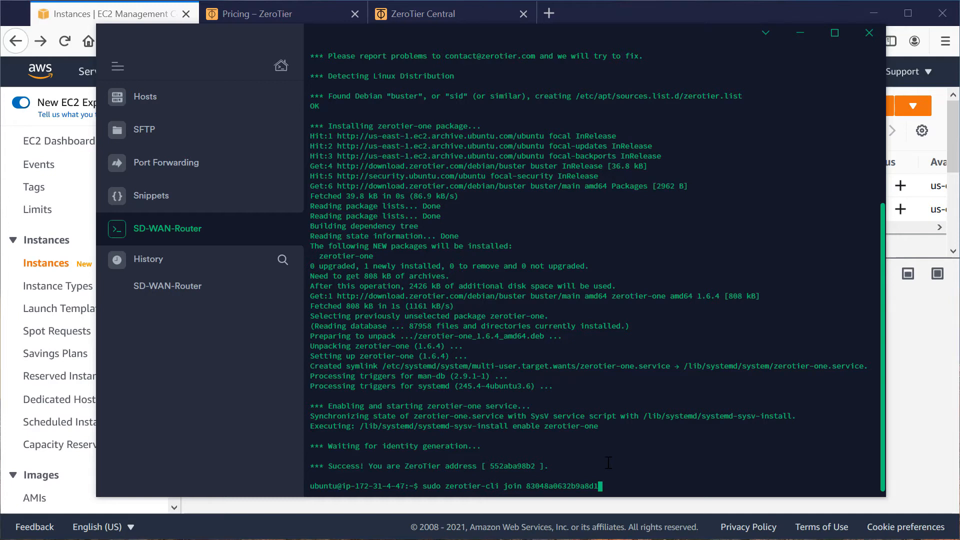
key("Return")
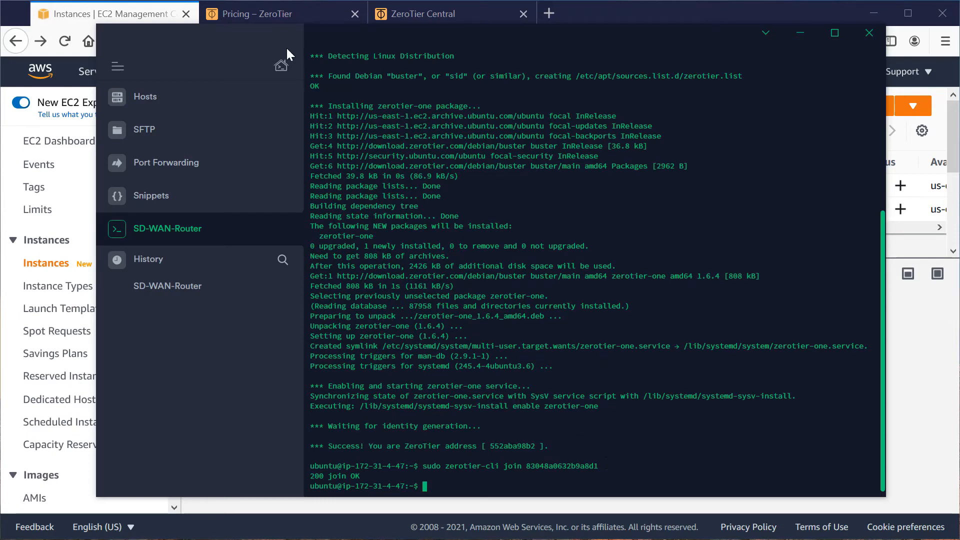
Switch to ZeroTier Central, reload the network page and authorize the newly joined member 552aba98b2.
left_click(412, 13)
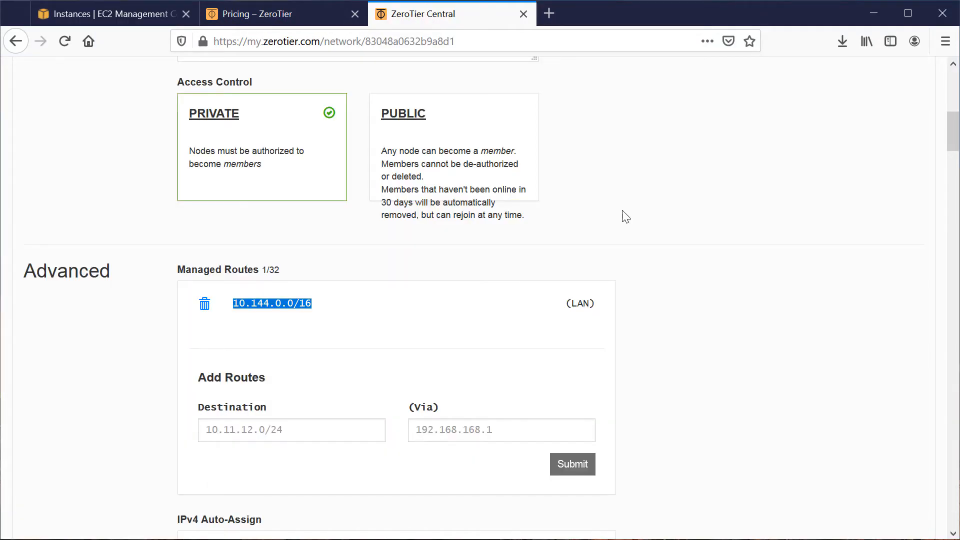
left_click(740, 335)
scroll(740, 335, "down", 7)
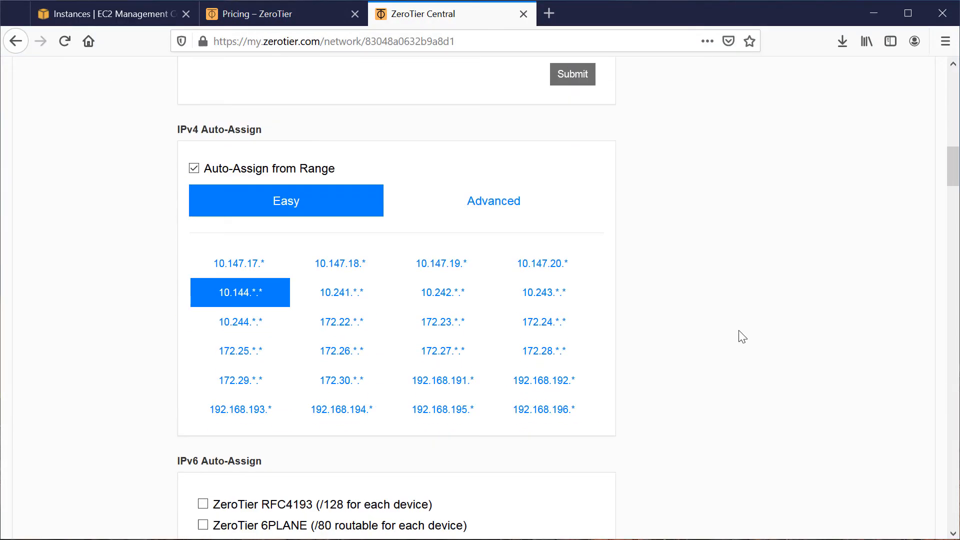
scroll(742, 336, "down", 15)
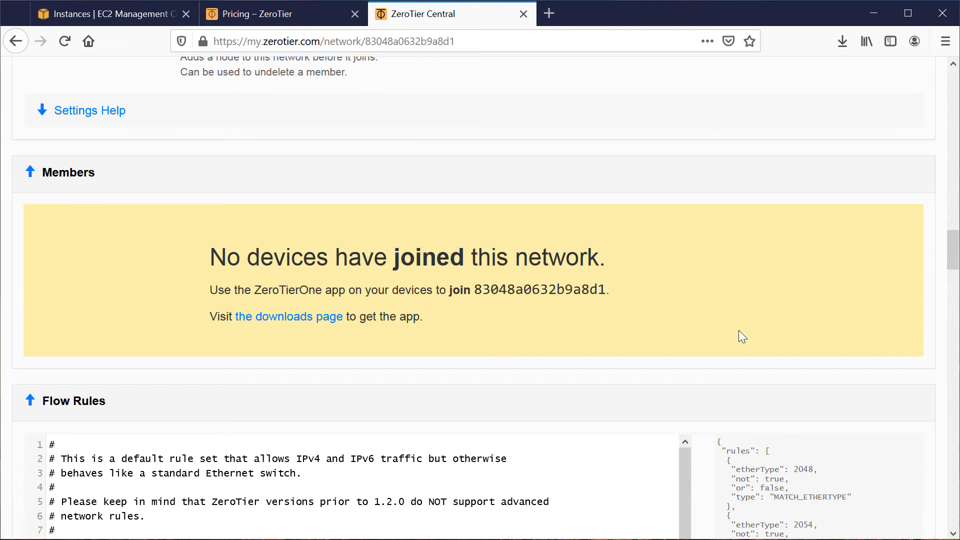
left_click(65, 41)
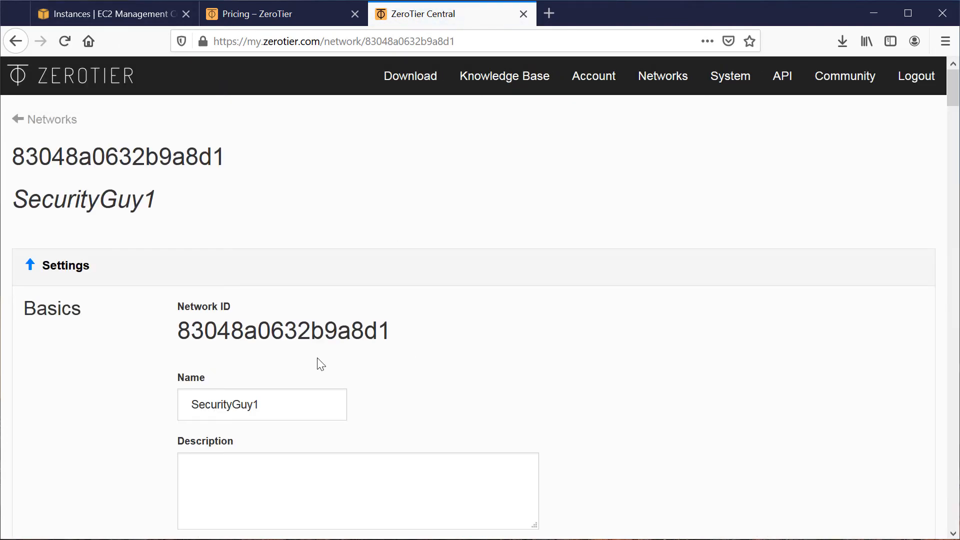
scroll(320, 363, "down", 15)
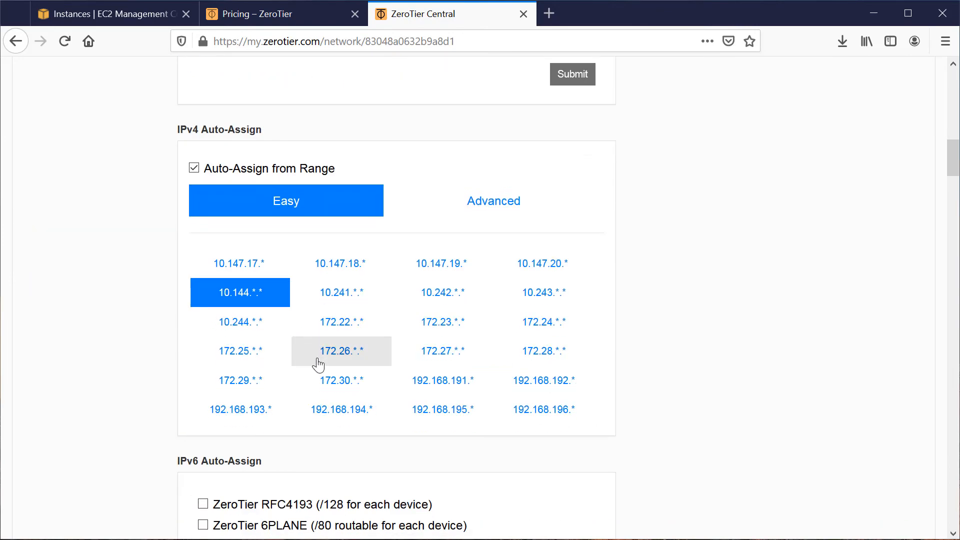
scroll(318, 364, "down", 15)
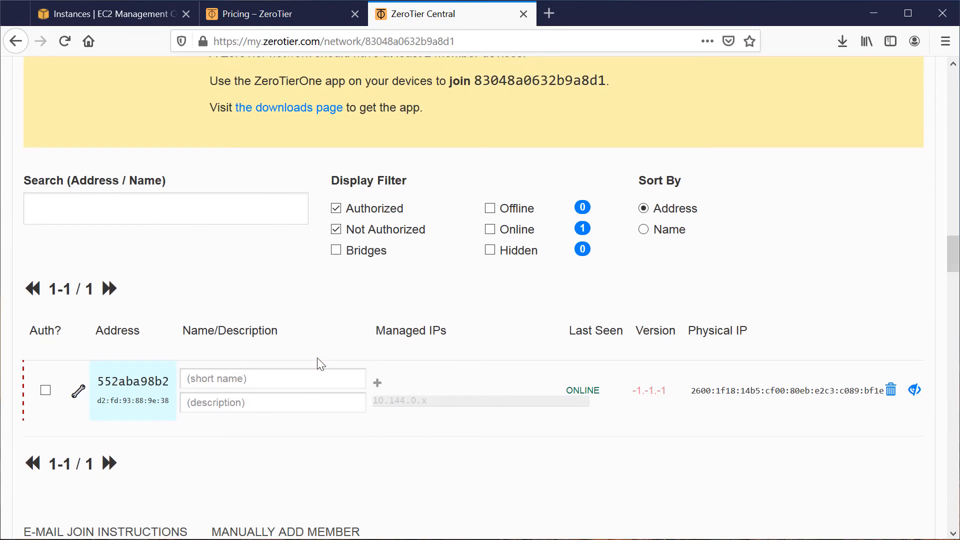
scroll(321, 364, "up", 3)
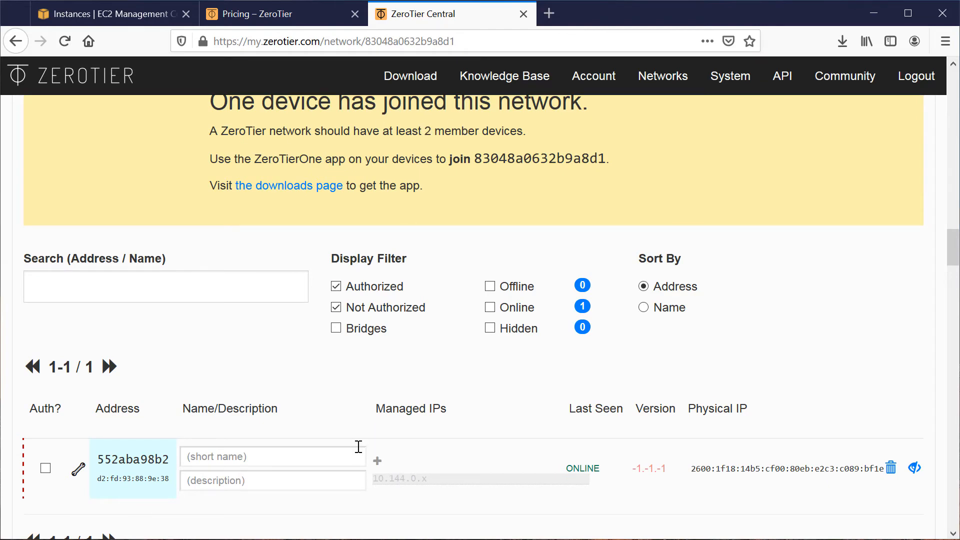
scroll(357, 446, "down", 3)
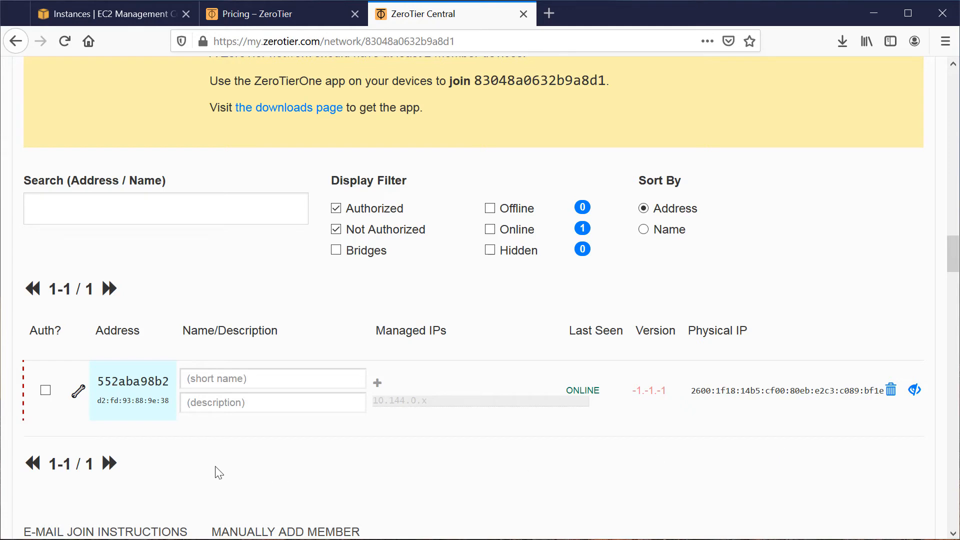
left_click(45, 391)
Name the authorized member SD-WAN-Router AWS and give it the description Ubuntu 20.04.
type("SD-WAN-Router AWS")
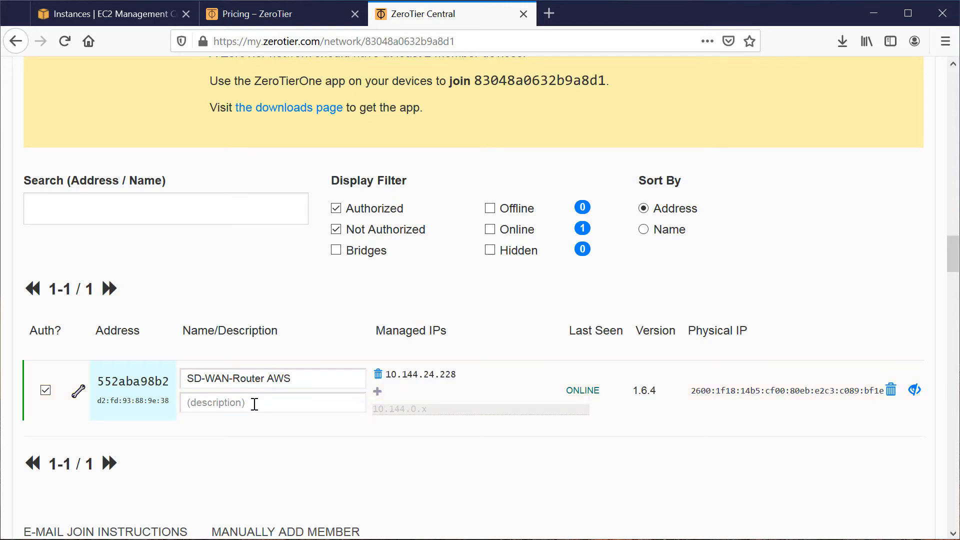
left_click(254, 404)
type("Ubuntu 20.04")
Add a managed route to 172.31.0.0/16 via the router's managed IP 10.144.24.228, copied from its member entry.
left_click_drag(388, 376, 456, 377)
right_click(449, 374)
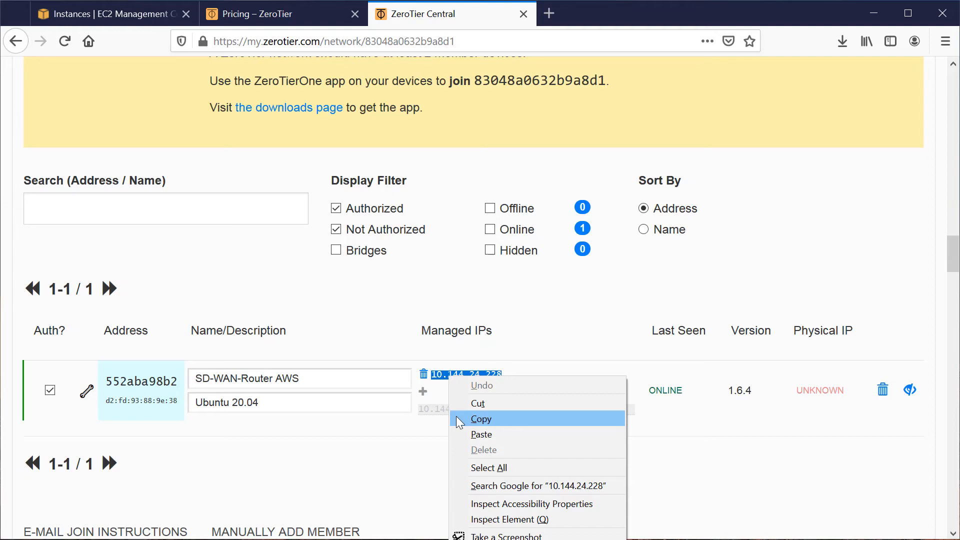
left_click(480, 419)
scroll(414, 482, "up", 10)
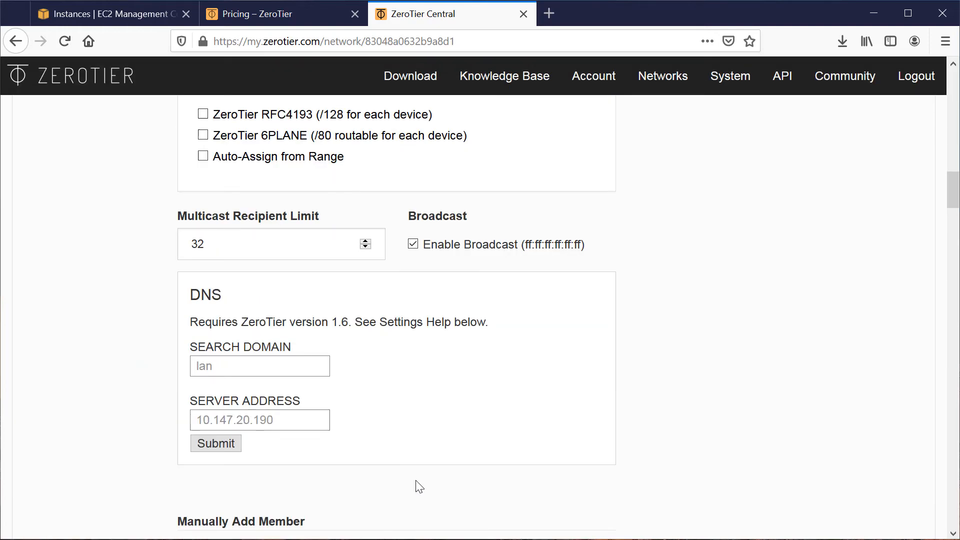
scroll(419, 487, "up", 15)
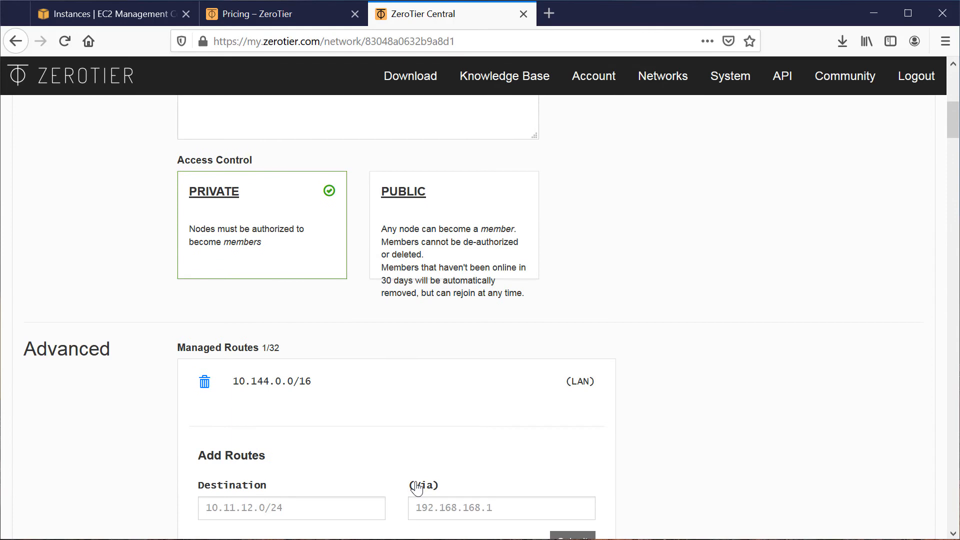
left_click(437, 430)
key("ctrl+v")
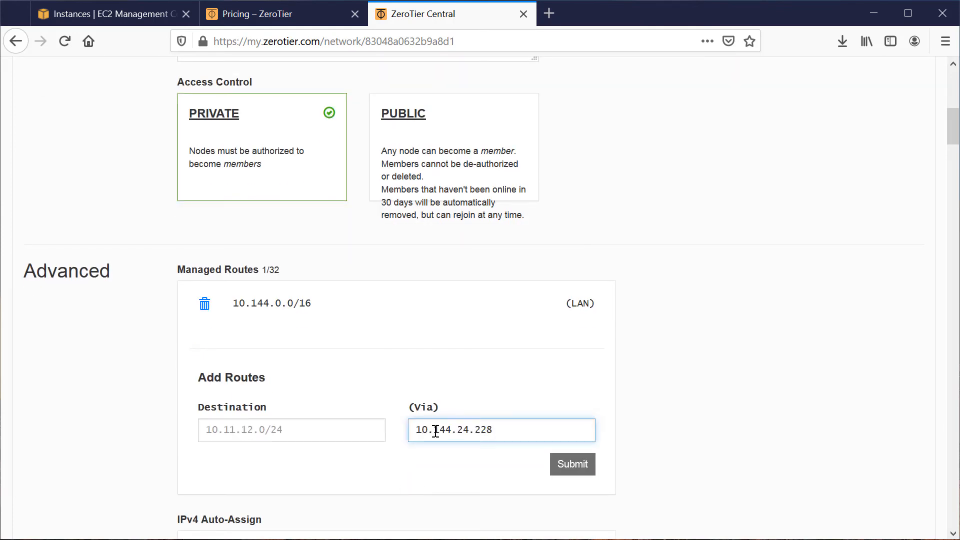
key("alt+Tab")
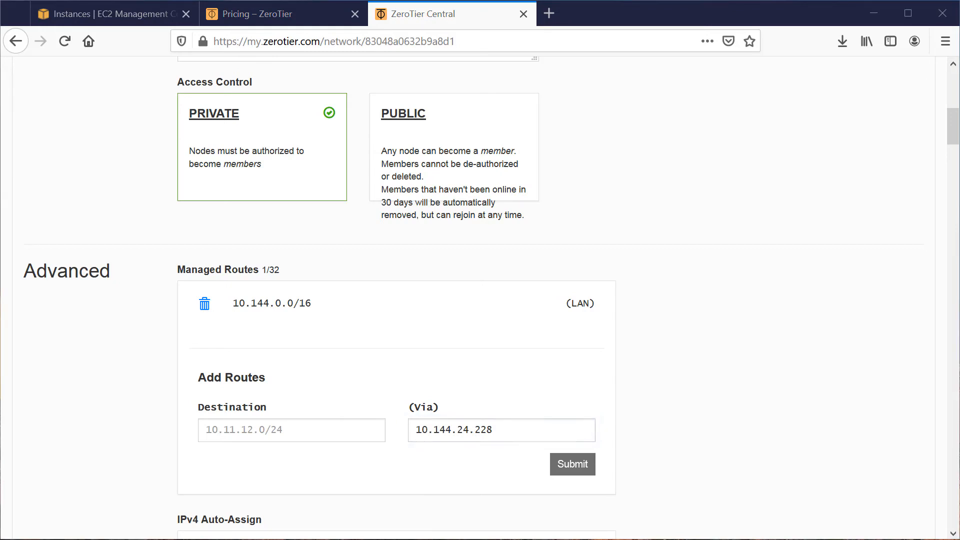
left_click(248, 429)
key("ctrl+v")
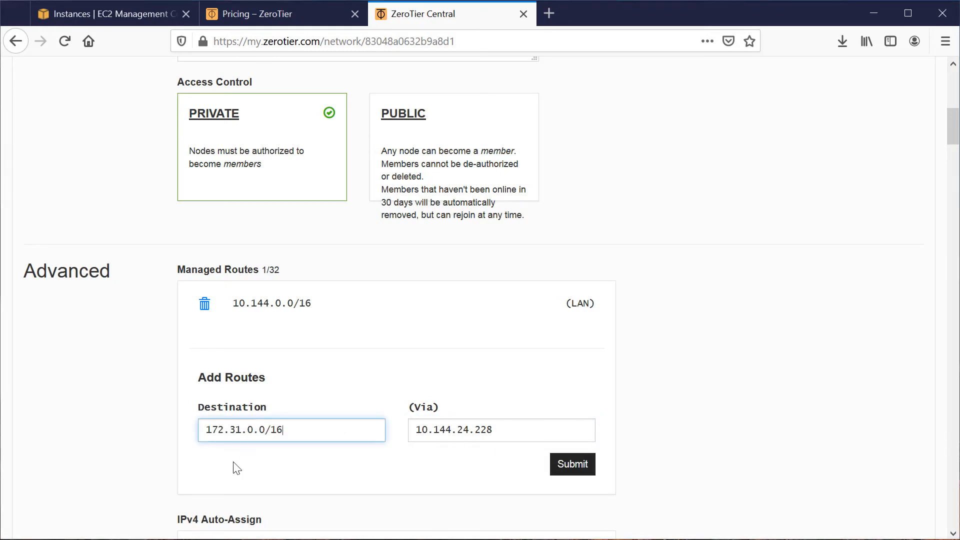
left_click(561, 469)
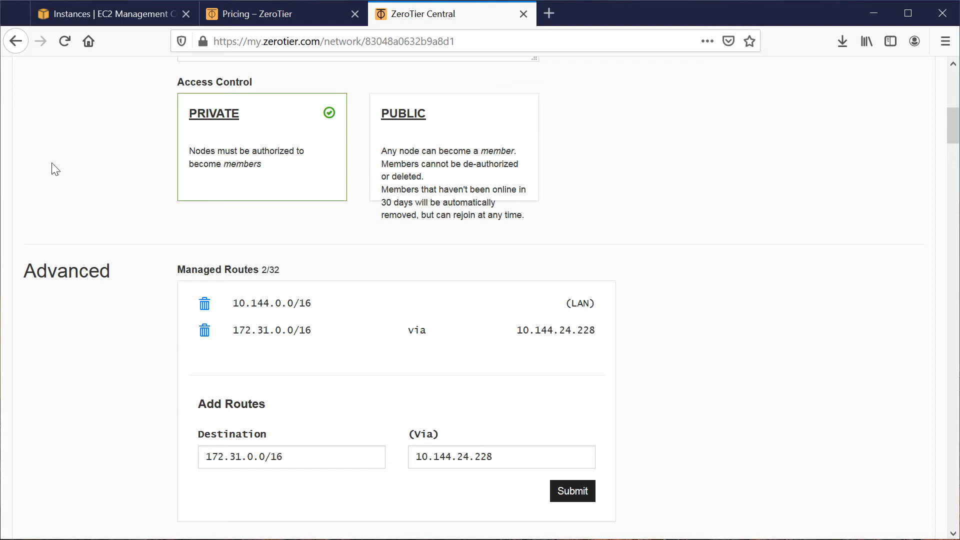
Return to the SD-WAN-Router terminal and run ip address to examine the ZeroTier interface's name and IPv4 address.
left_click(82, 19)
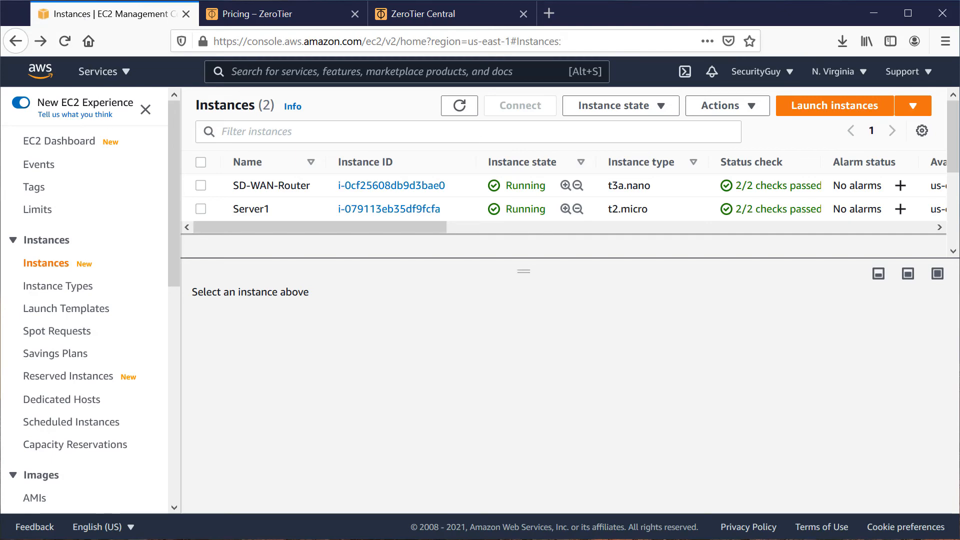
key("alt+Tab")
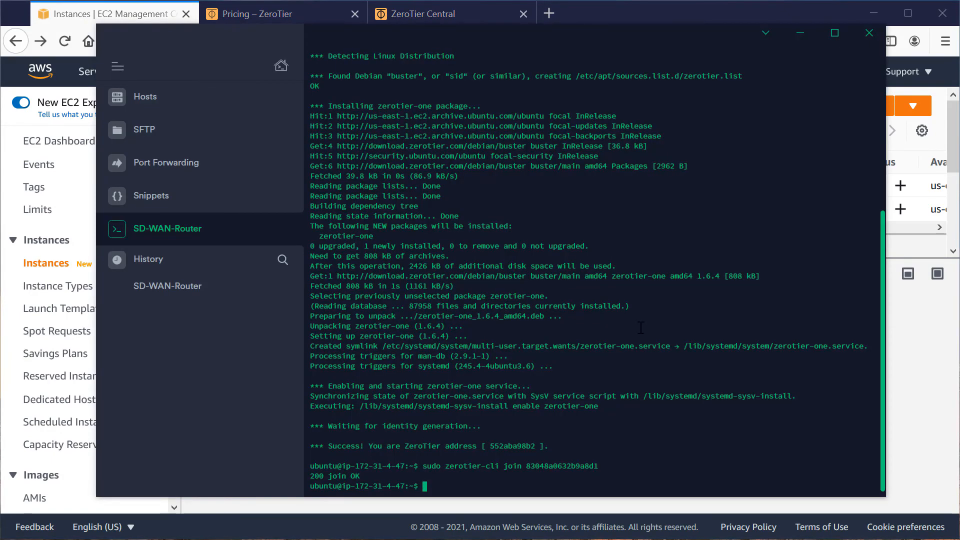
type("ip address")
key("Return")
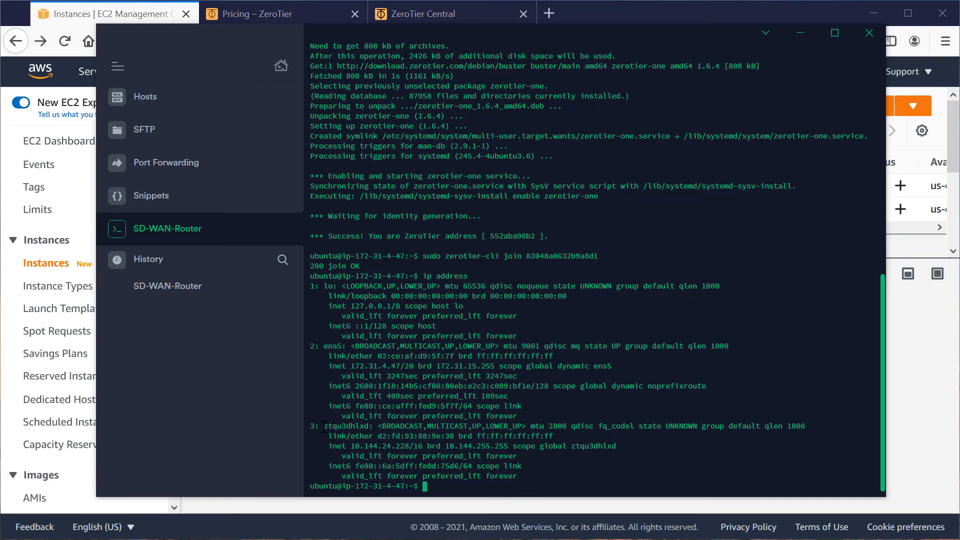
left_click_drag(330, 426, 375, 426)
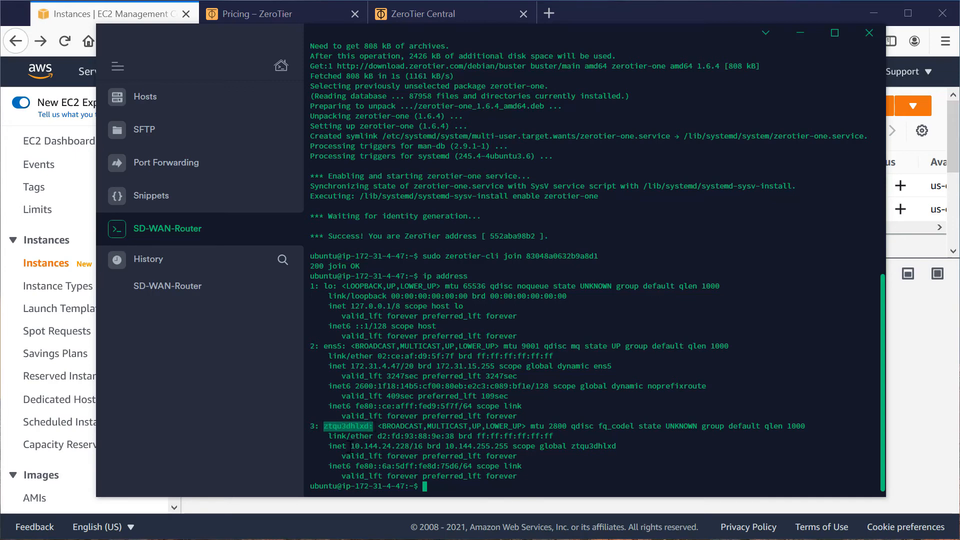
left_click_drag(351, 446, 423, 446)
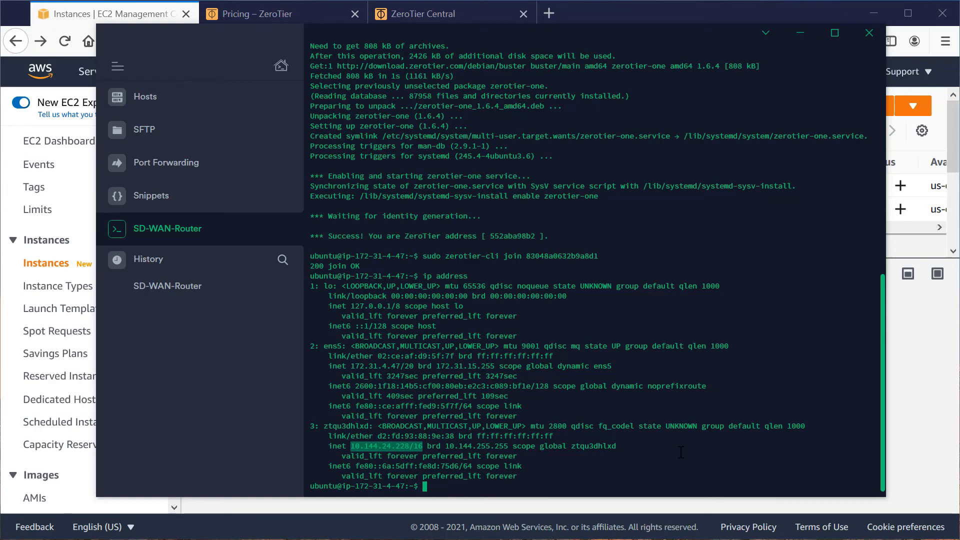
left_click(650, 474)
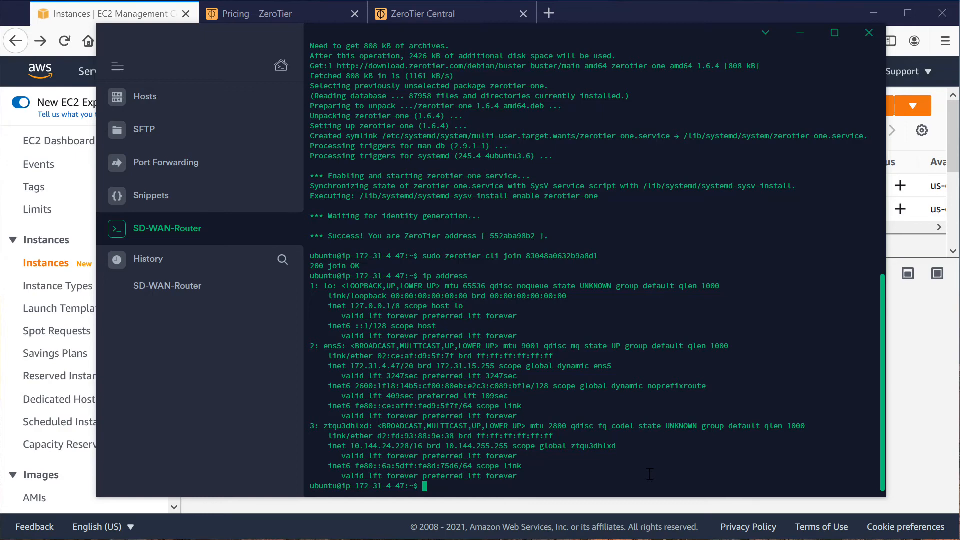
Switch to the EC2 console and open the Admin Access security group attached to the Server1 instance.
left_click(612, 10)
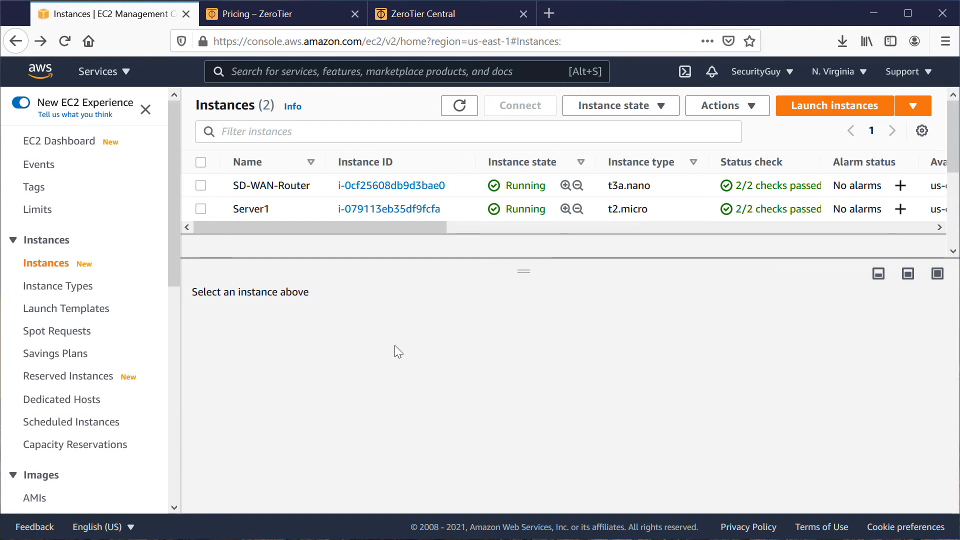
left_click(376, 209)
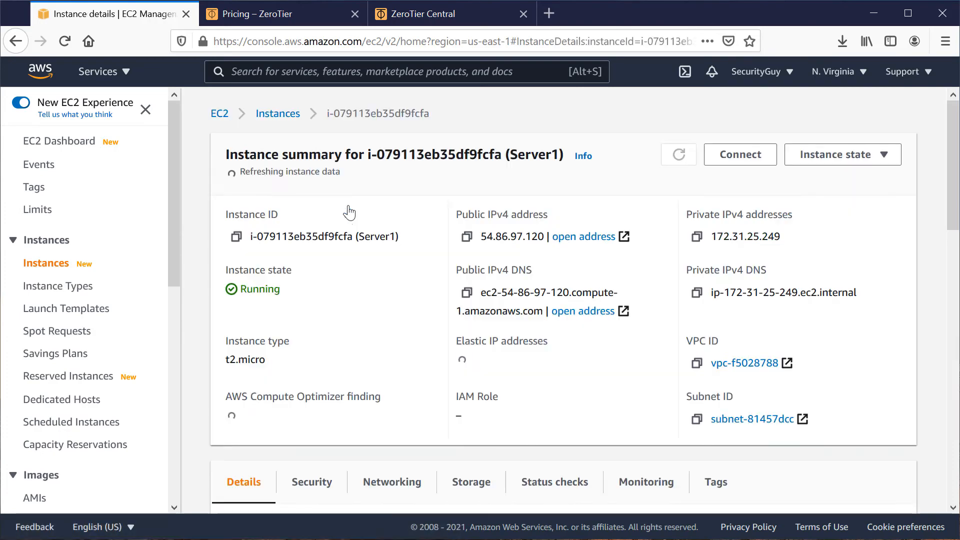
scroll(342, 339, "down", 5)
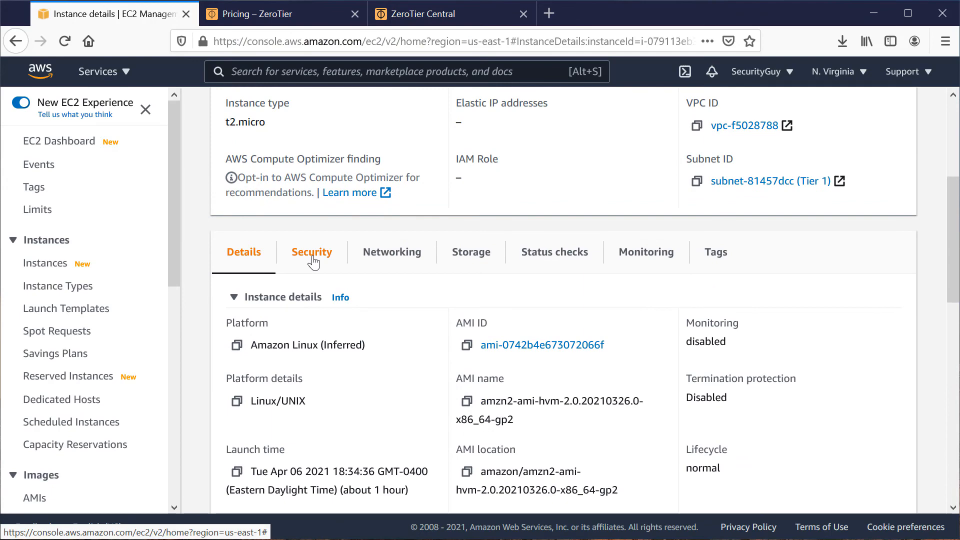
left_click(316, 257)
scroll(374, 323, "down", 3)
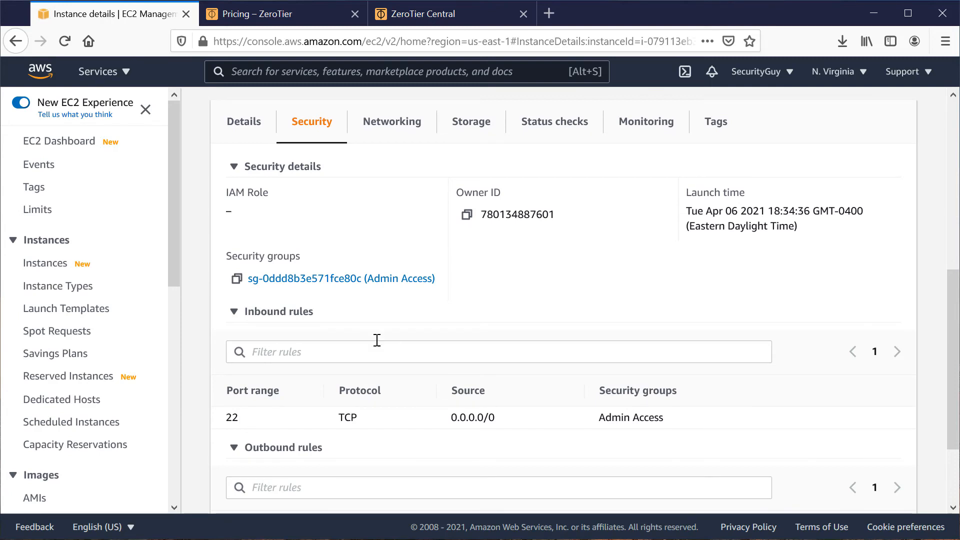
left_click(343, 281)
scroll(377, 360, "down", 1)
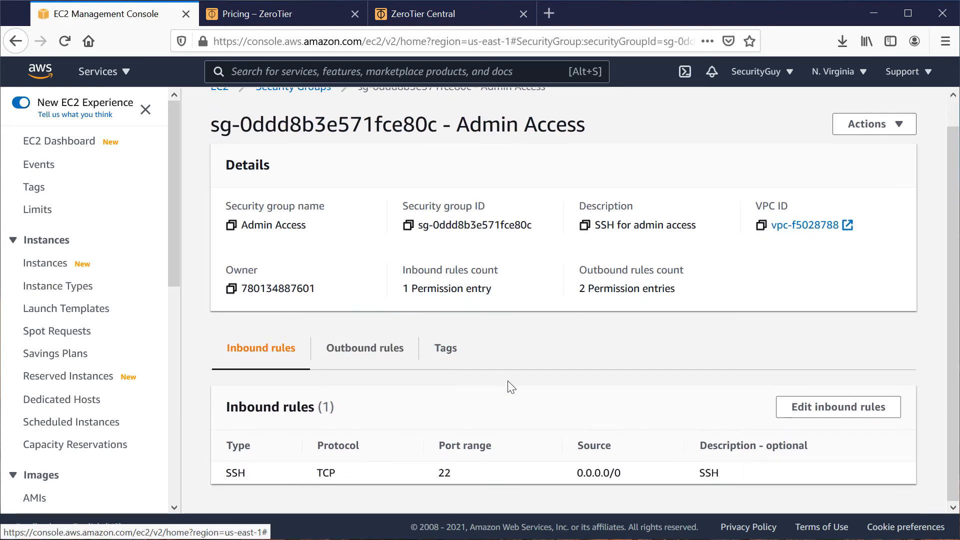
Change the source of the Admin Access group's inbound SSH rule to 172.31.0.0/16 and save the rules.
left_click(818, 408)
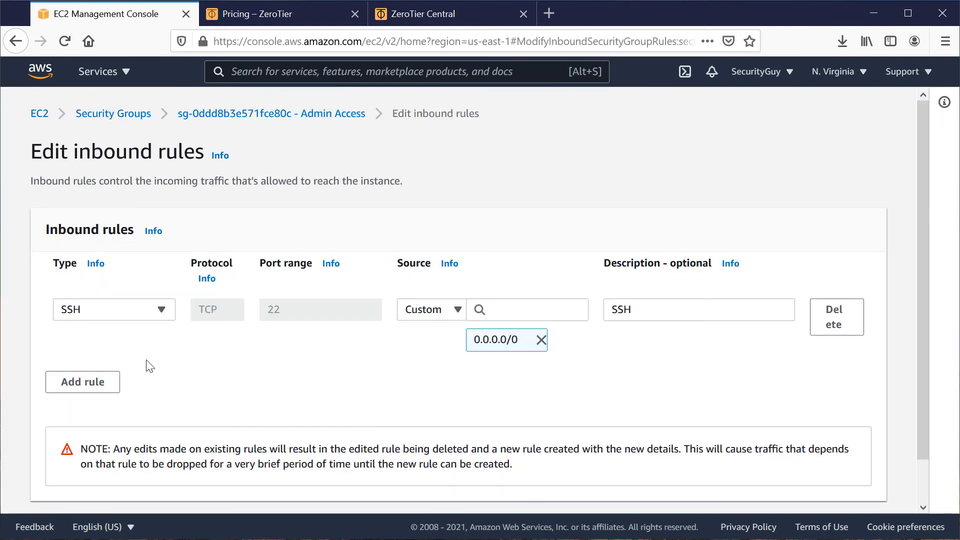
left_click(541, 340)
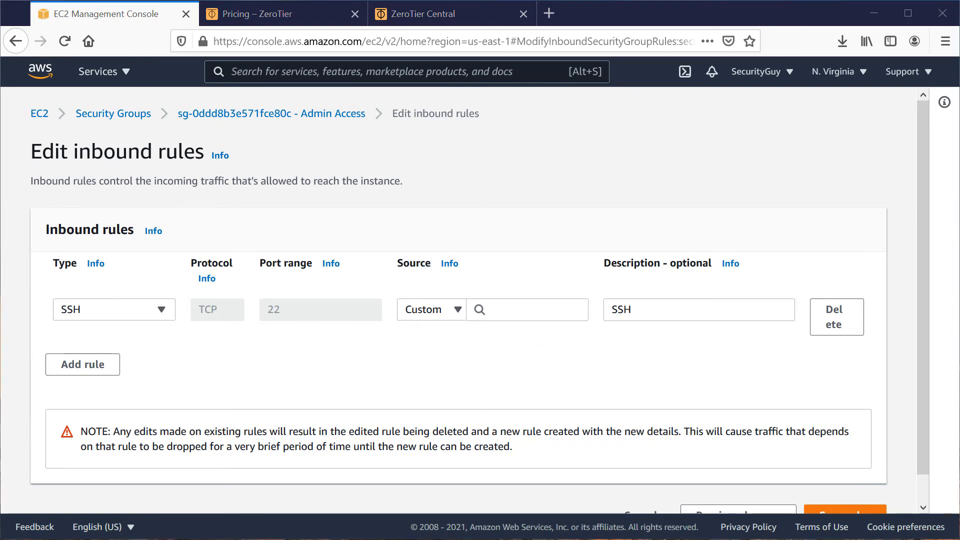
left_click(518, 310)
type("172.31.0.0/16")
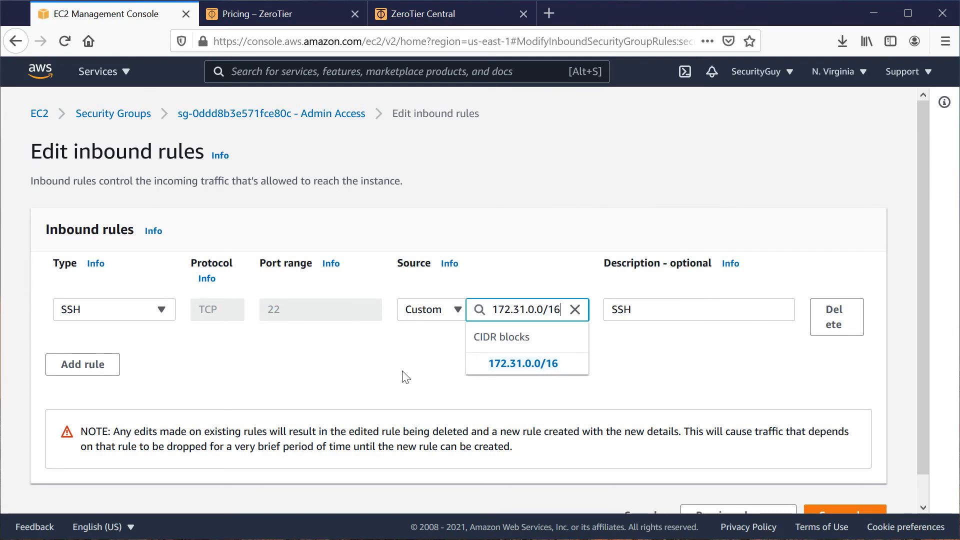
key("Return")
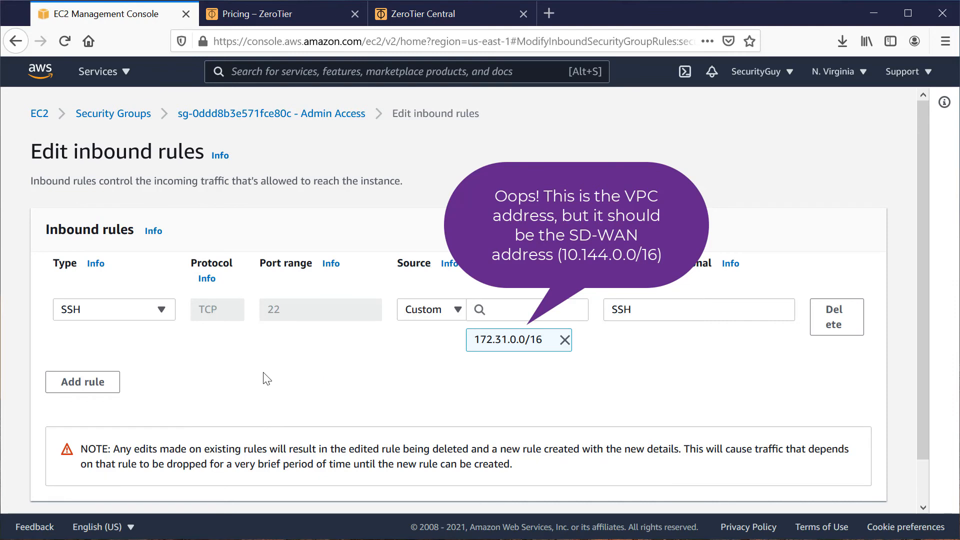
scroll(266, 379, "down", 2)
left_click(863, 489)
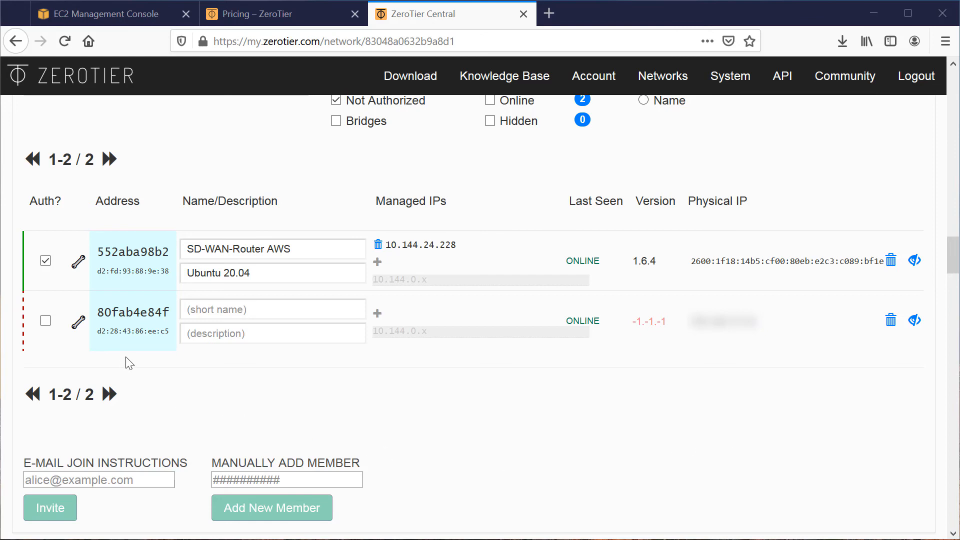
Authorize ZeroTier member 80fab4e84f and give it the short name SecurityGuy Laptop.
left_click(45, 322)
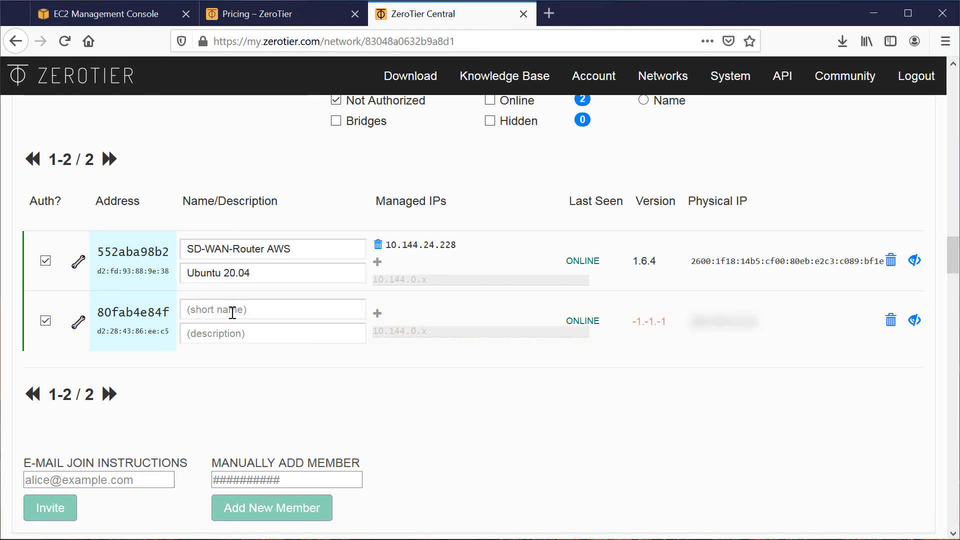
type("SecurityGuy Laptop")
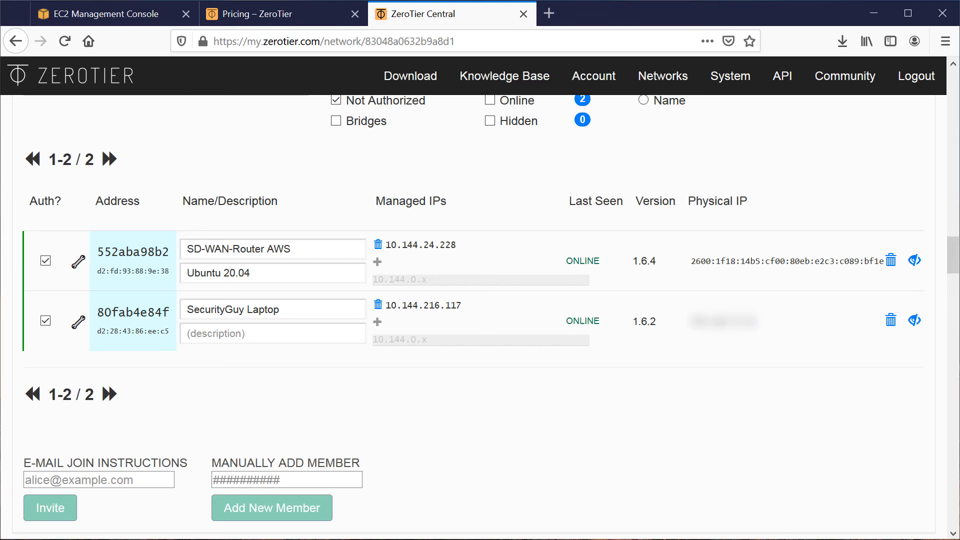
Return to the EC2 instances list and copy Server1's private IPv4 address, 172.31.25.249, from its instance details.
key("alt+Tab")
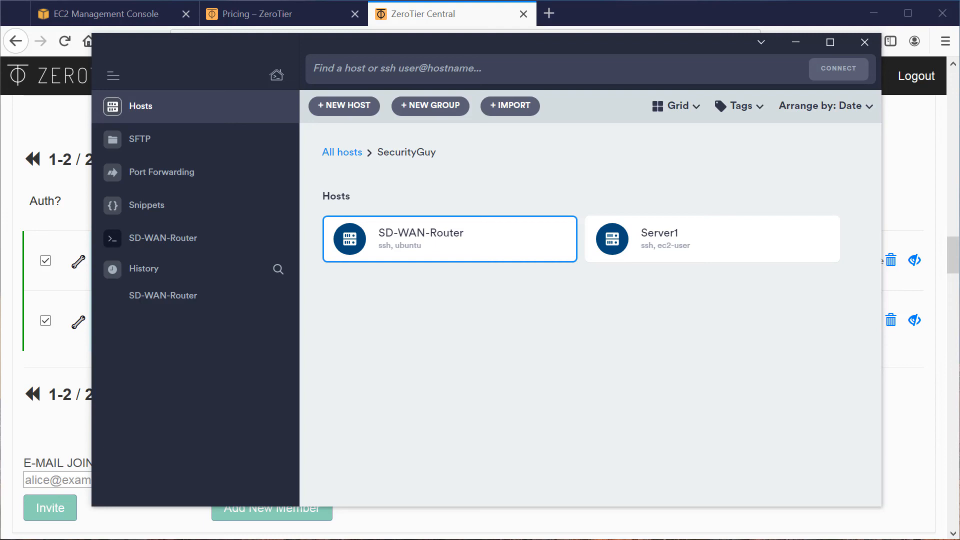
left_click(68, 23)
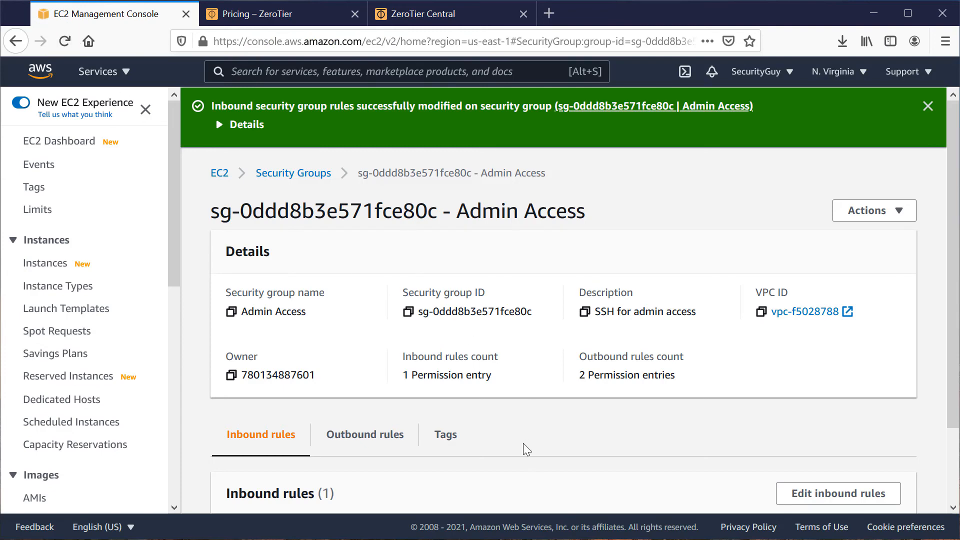
left_click(50, 264)
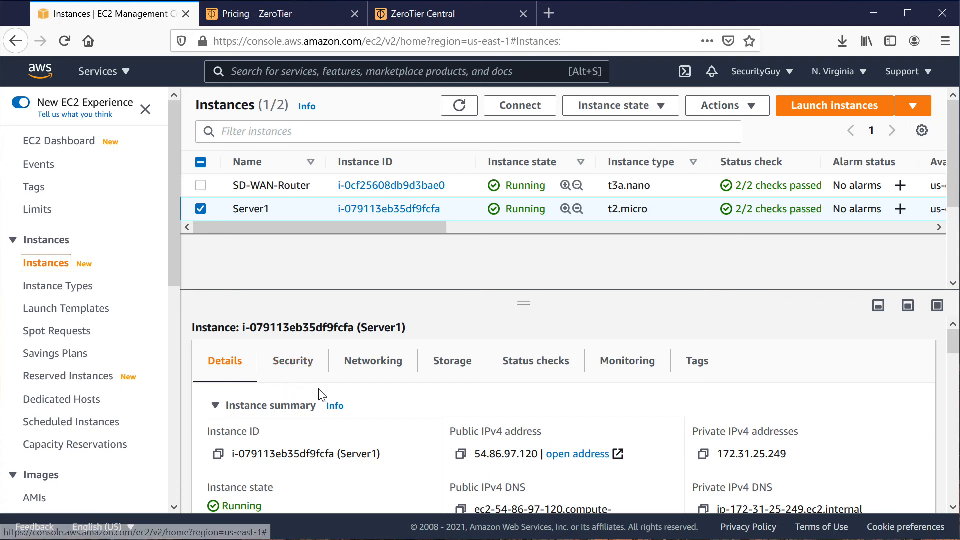
scroll(322, 395, "down", 3)
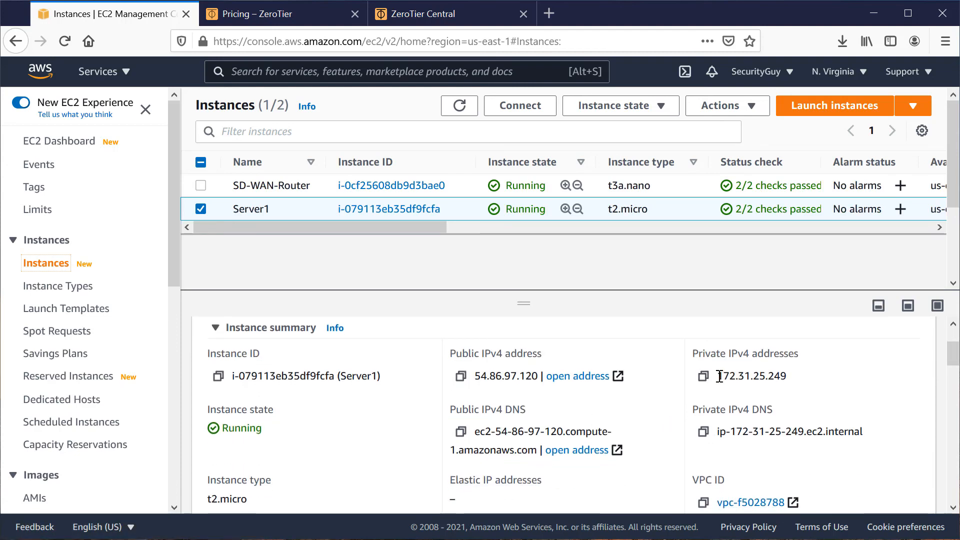
left_click_drag(719, 376, 787, 376)
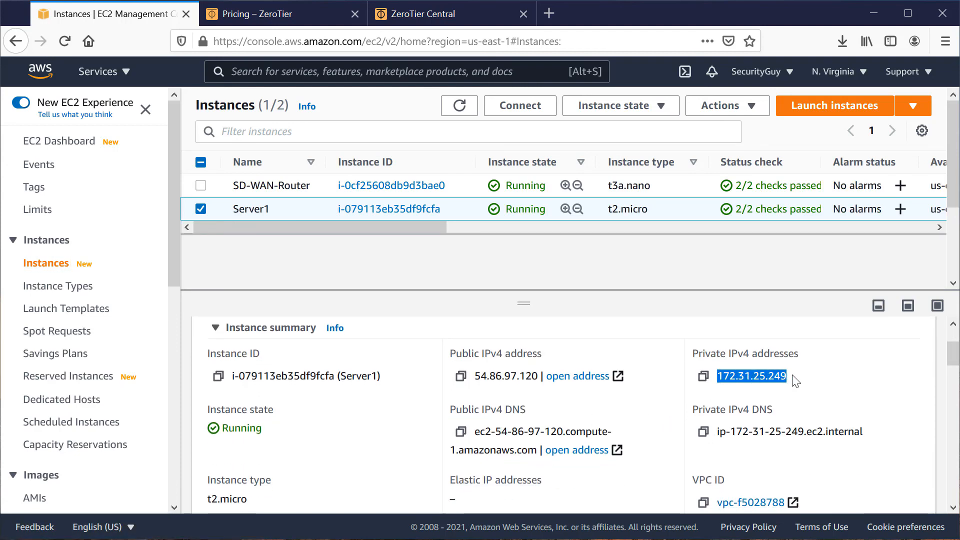
right_click(766, 378)
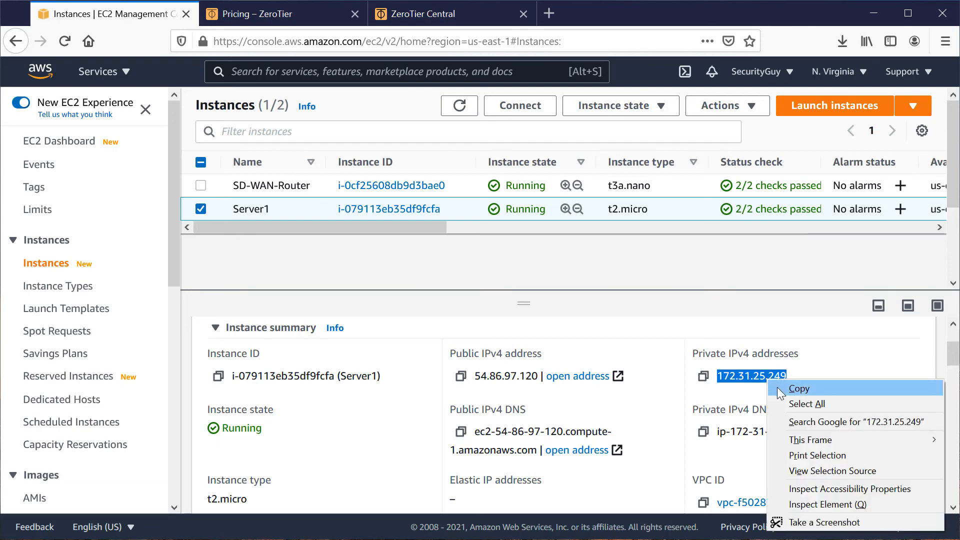
left_click(780, 389)
Switch to the SSH client, set the Server1 host's address to 172.31.25.249, save it and try to connect.
key("alt+Tab")
mouse_move(784, 219)
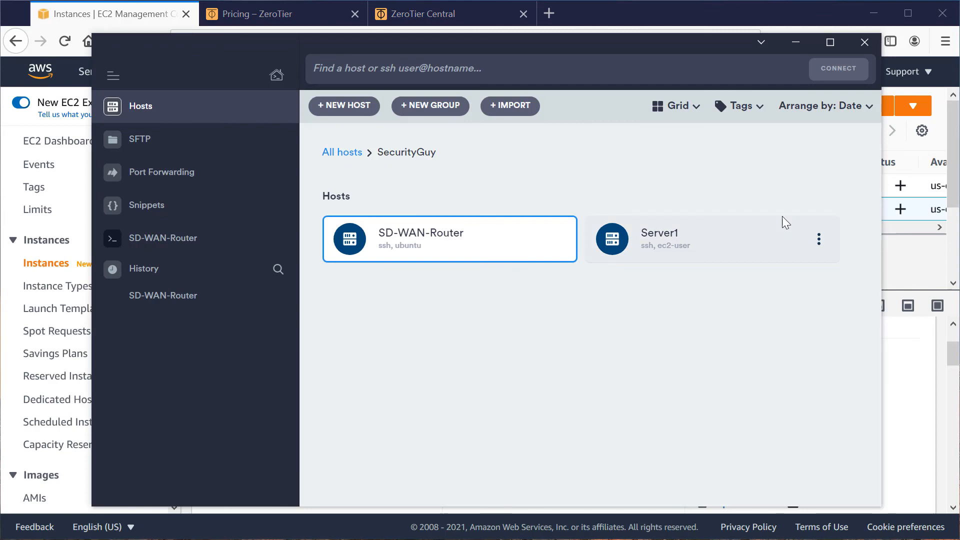
left_click(820, 238)
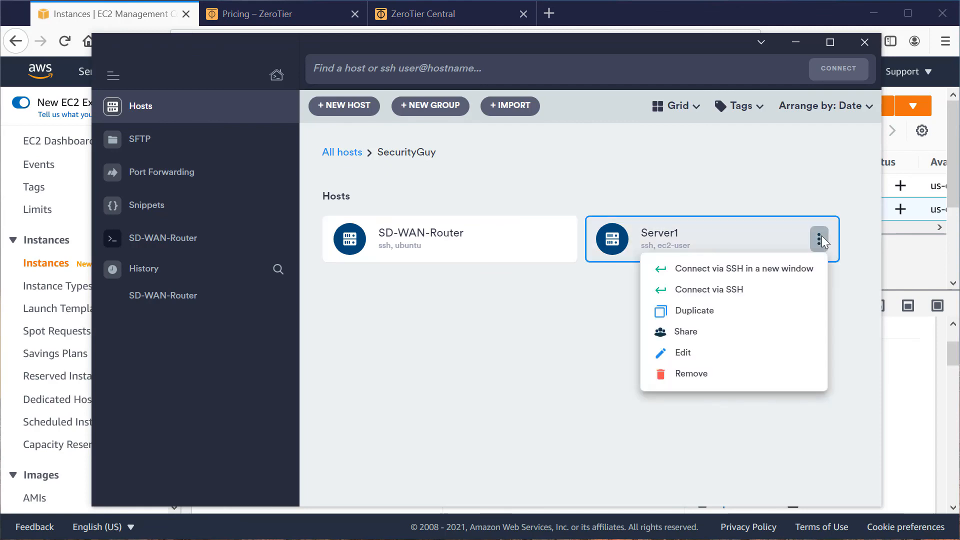
left_click(695, 353)
left_click_drag(643, 205, 494, 206)
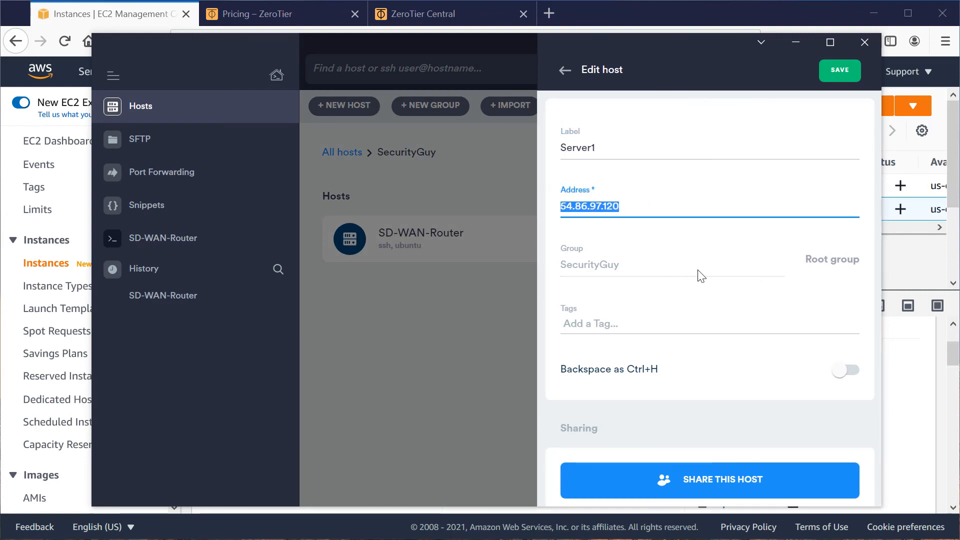
key("BackSpace")
key("ctrl+v")
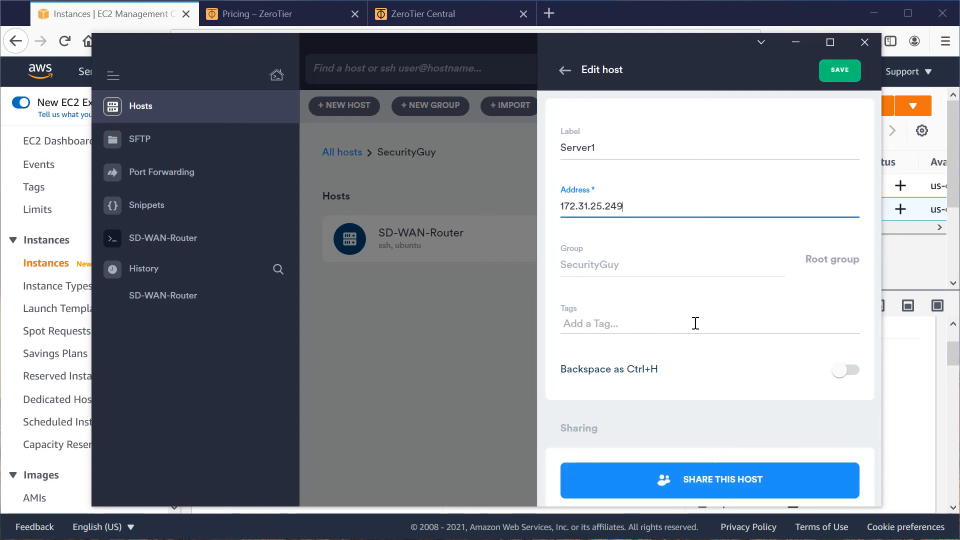
left_click(840, 69)
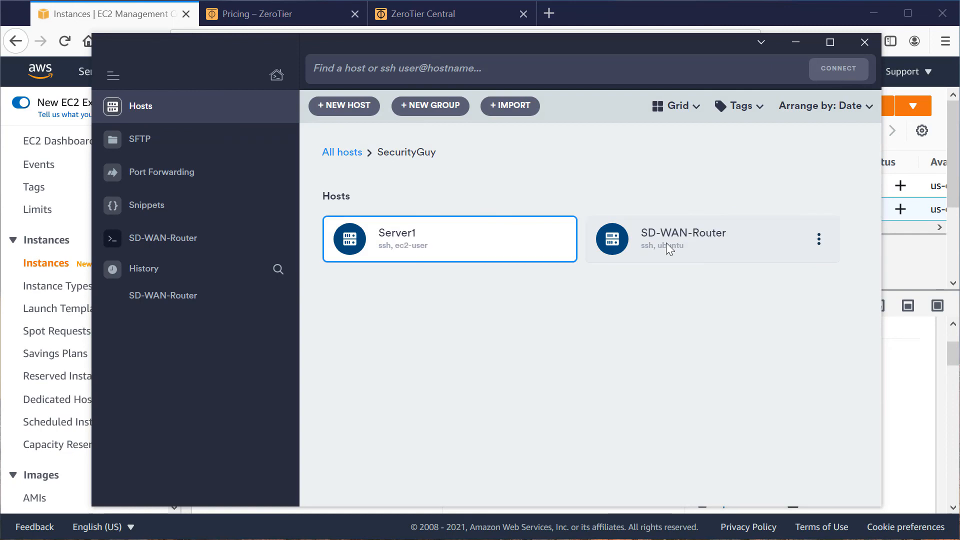
double_click(463, 245)
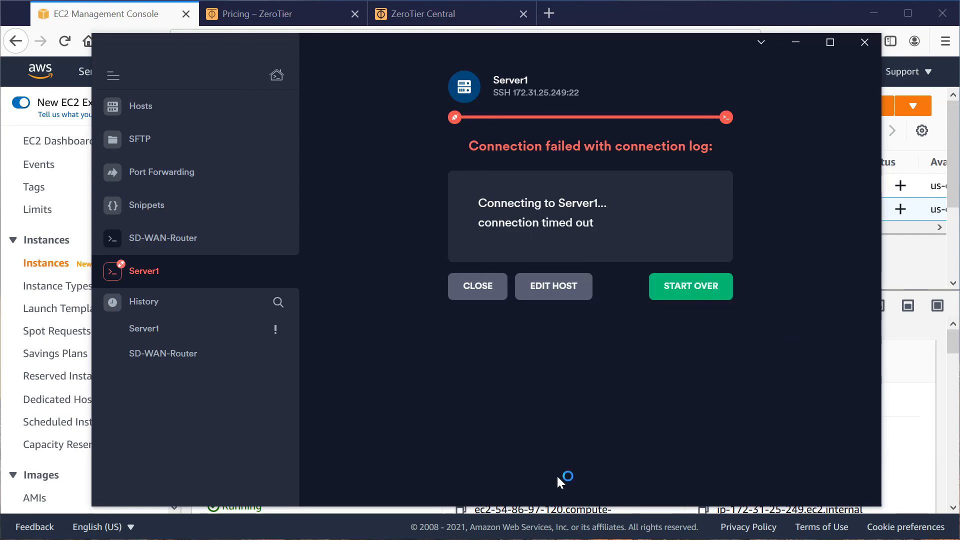
Return to the EC2 console, reopen the inbound rules of Server1's Admin Access group and remove the SSH rule's 172.31.0.0/16 source.
left_click(607, 12)
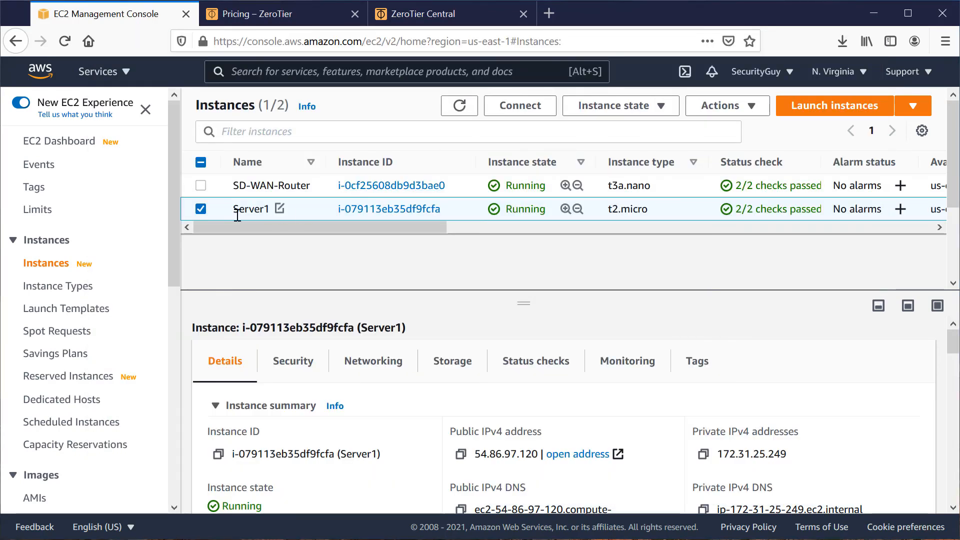
left_click(294, 361)
scroll(355, 414, "down", 3)
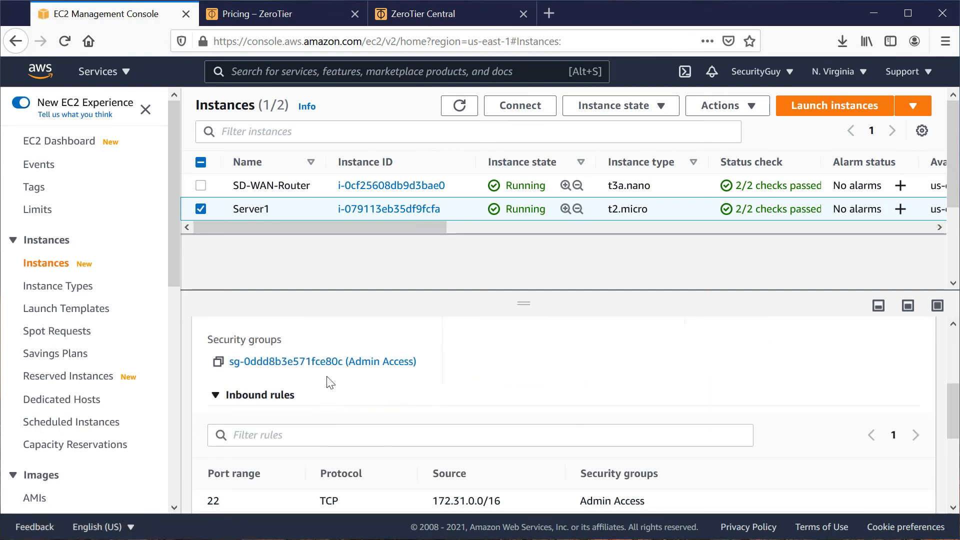
left_click(332, 361)
scroll(625, 456, "down", 2)
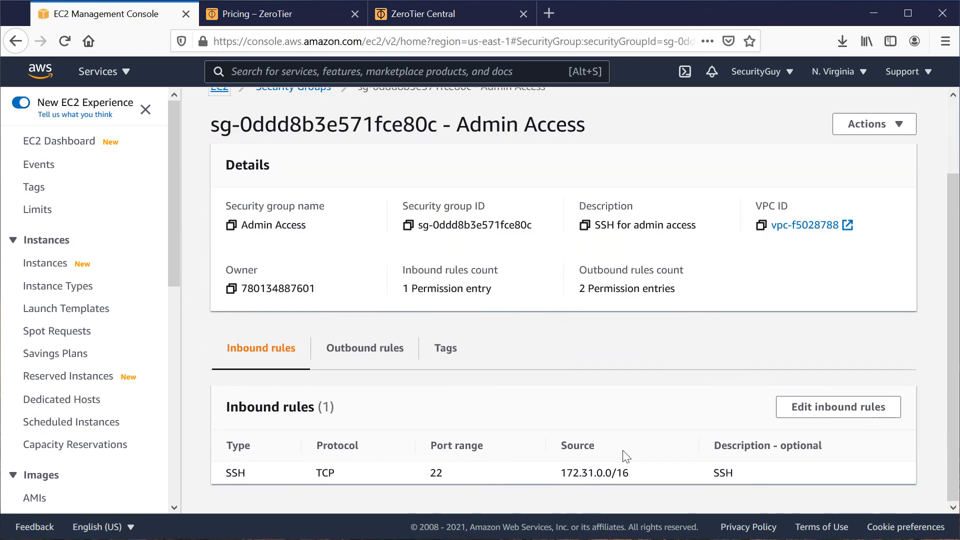
left_click(823, 408)
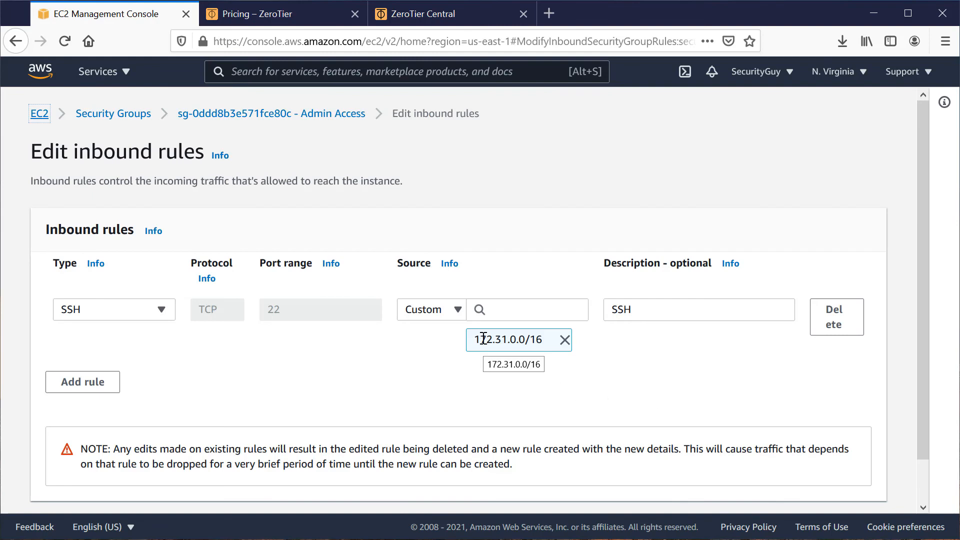
left_click(565, 340)
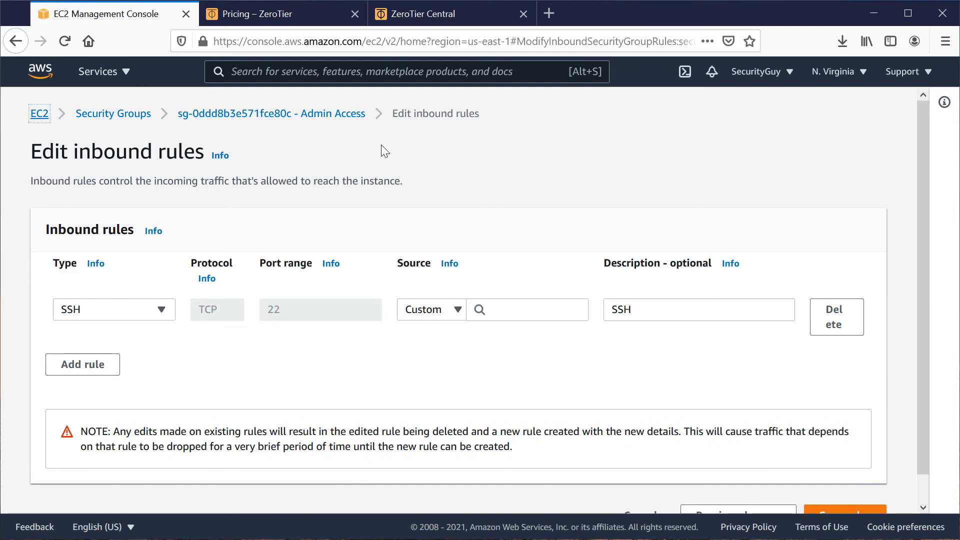
Switch to ZeroTier Central and copy the LAN route 10.144.0.0/16 from the managed routes.
left_click(429, 19)
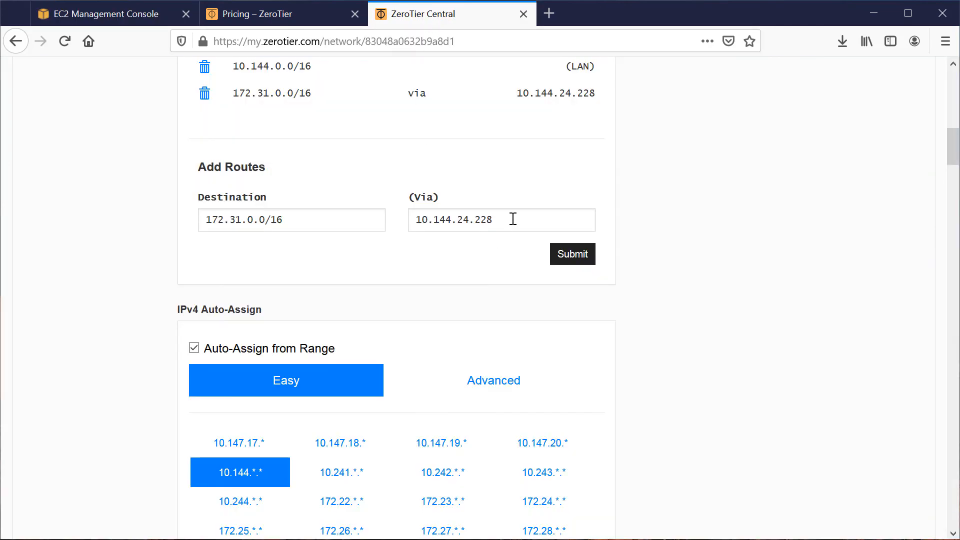
scroll(396, 352, "up", 3)
left_click_drag(313, 225, 233, 225)
right_click(244, 226)
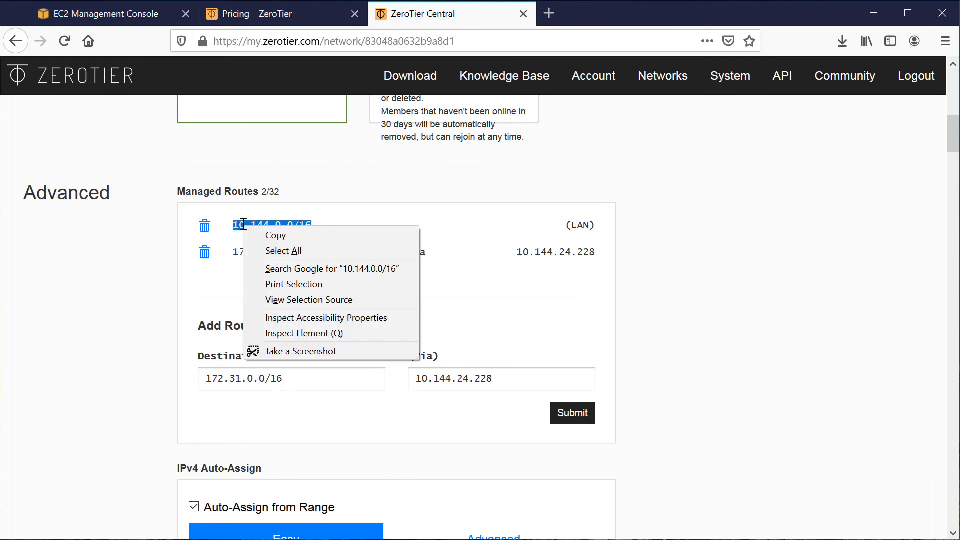
left_click(259, 238)
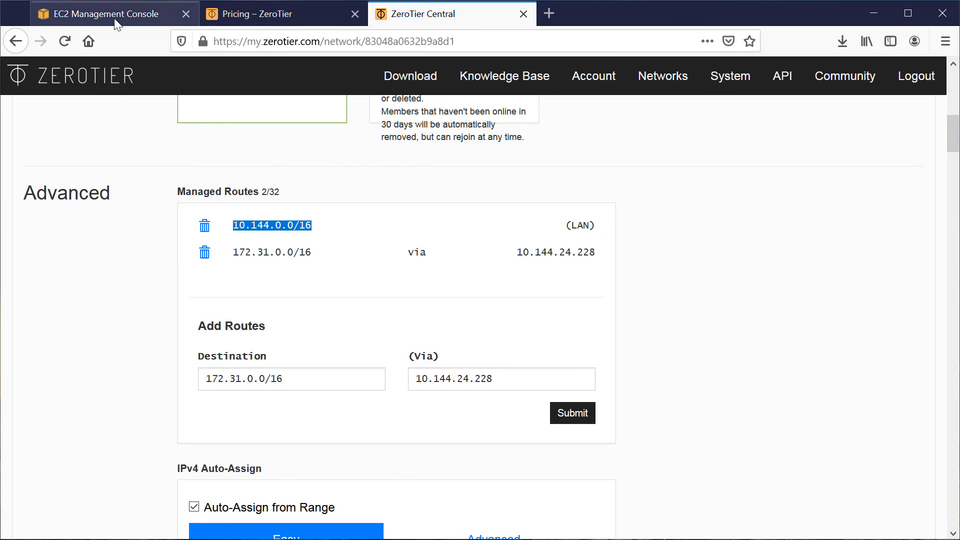
Back in the EC2 console, set the inbound SSH rule's source to 10.144.0.0/16 and save the rules.
left_click(100, 13)
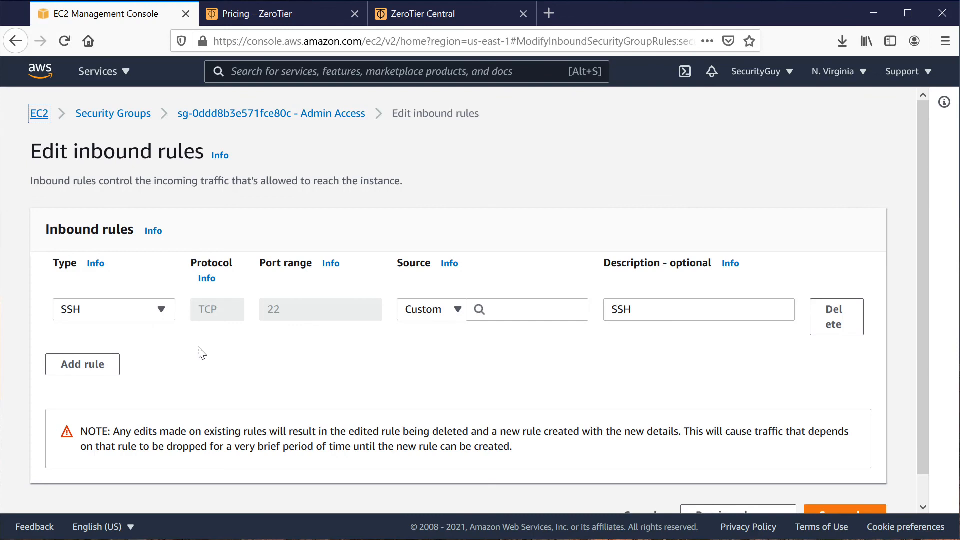
left_click(499, 308)
right_click(500, 309)
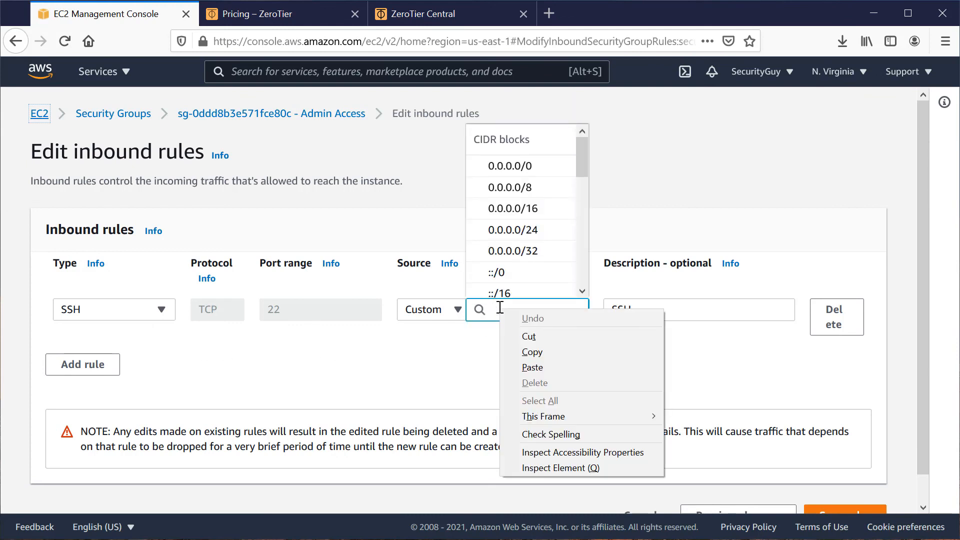
left_click(531, 367)
left_click(530, 365)
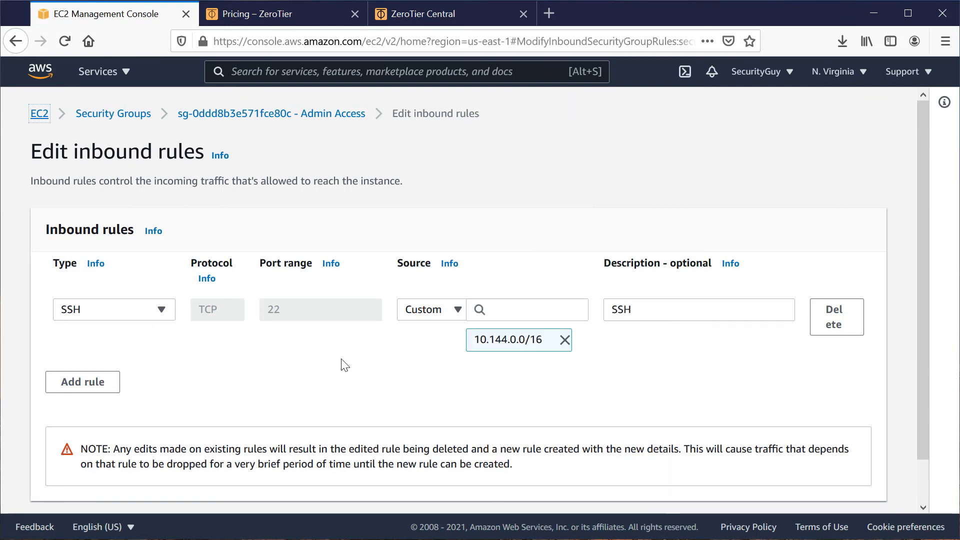
scroll(671, 423, "down", 2)
left_click(861, 491)
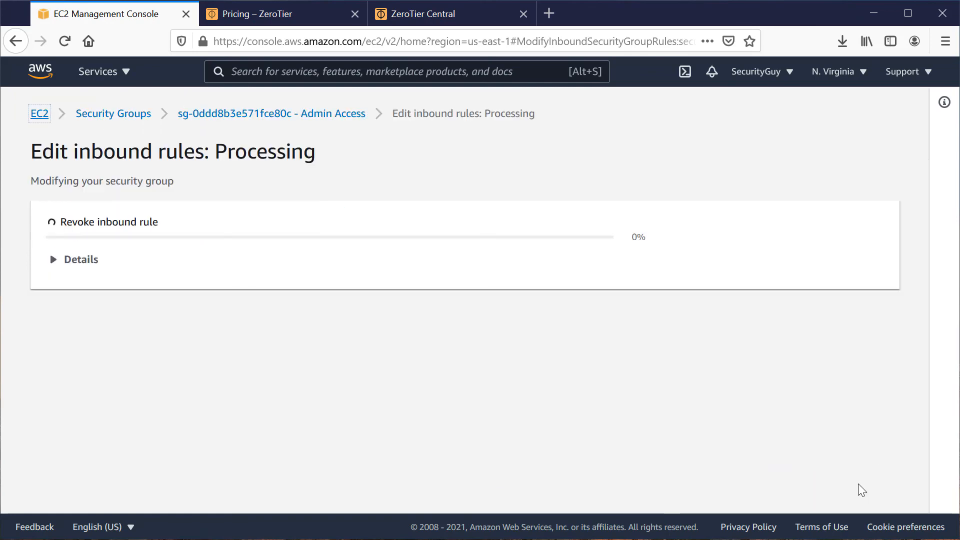
Switch to the SSH client, restart the connection to Server1 and add its fingerprint to the known hosts.
key("alt+Tab")
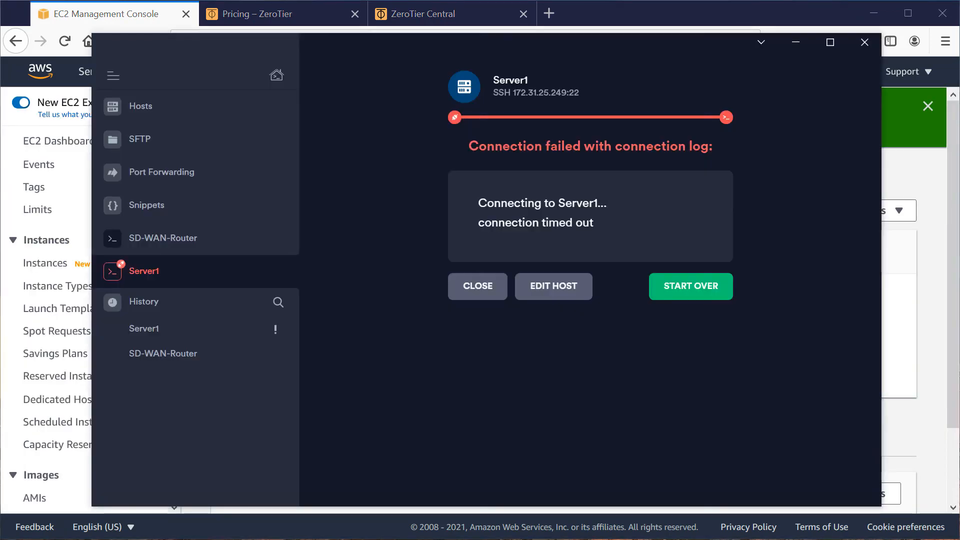
left_click(693, 286)
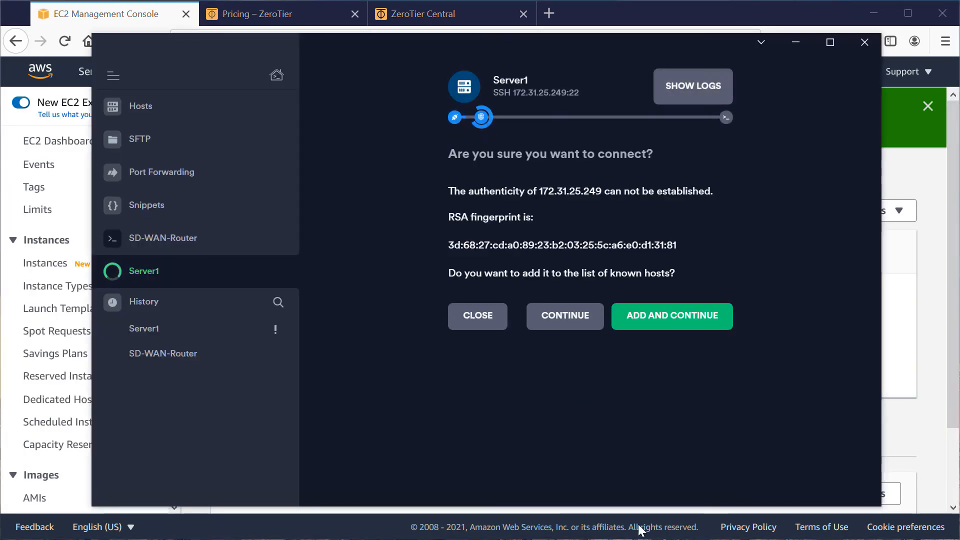
left_click(707, 315)
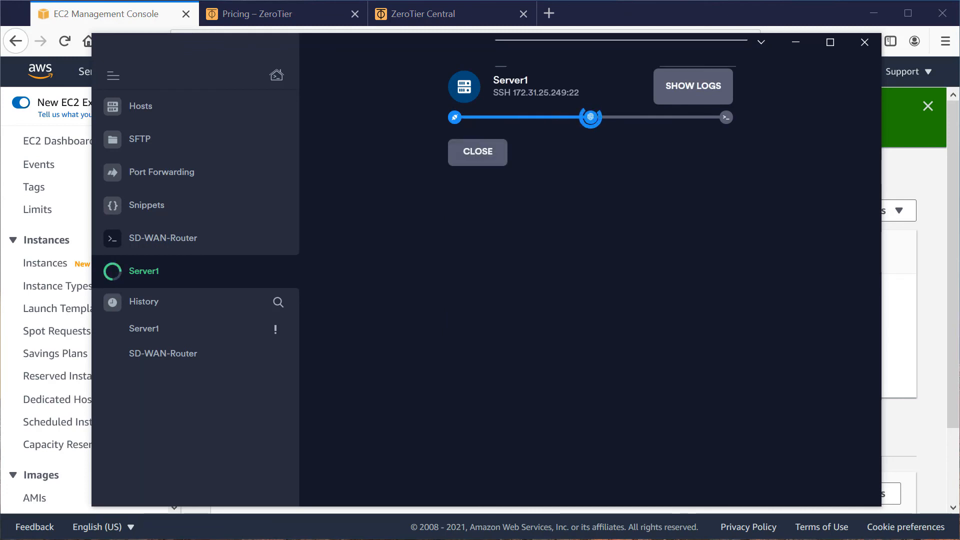